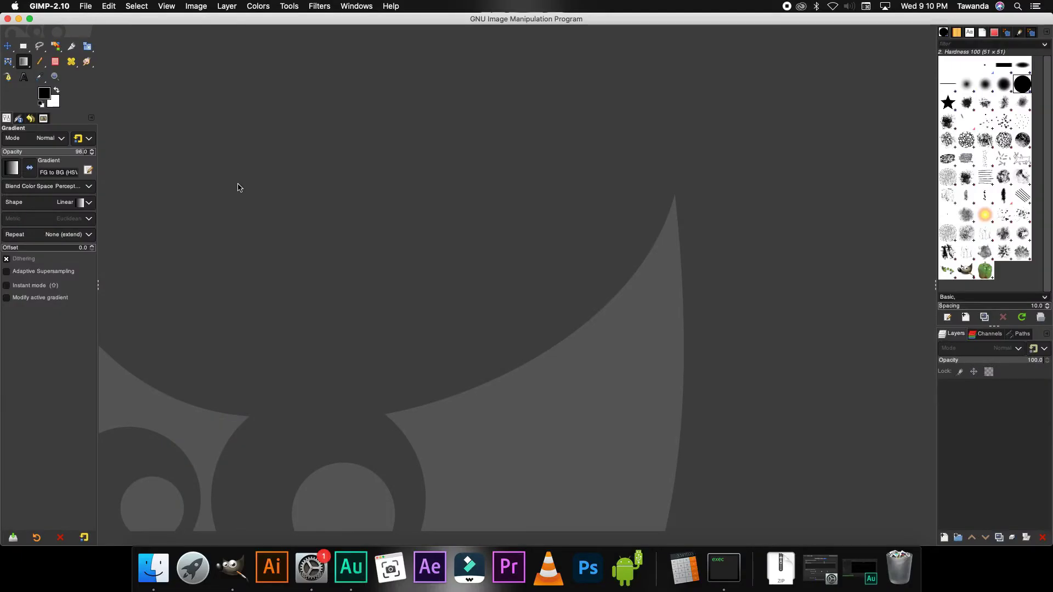
Step: Create a new image from the A4 (300 ppi) template with the fill set to Transparency
click(91, 7)
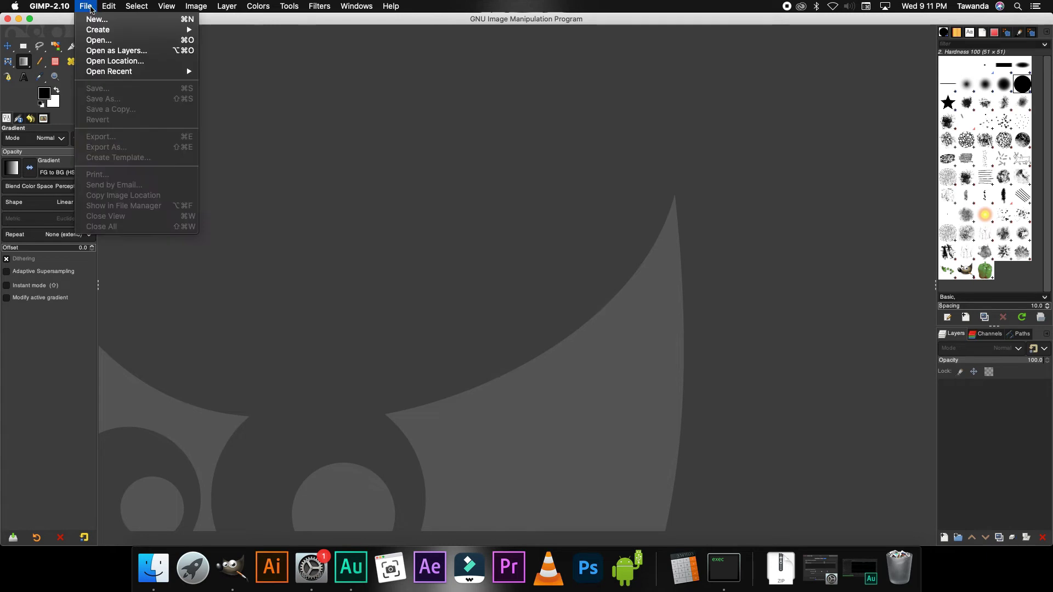
click(98, 21)
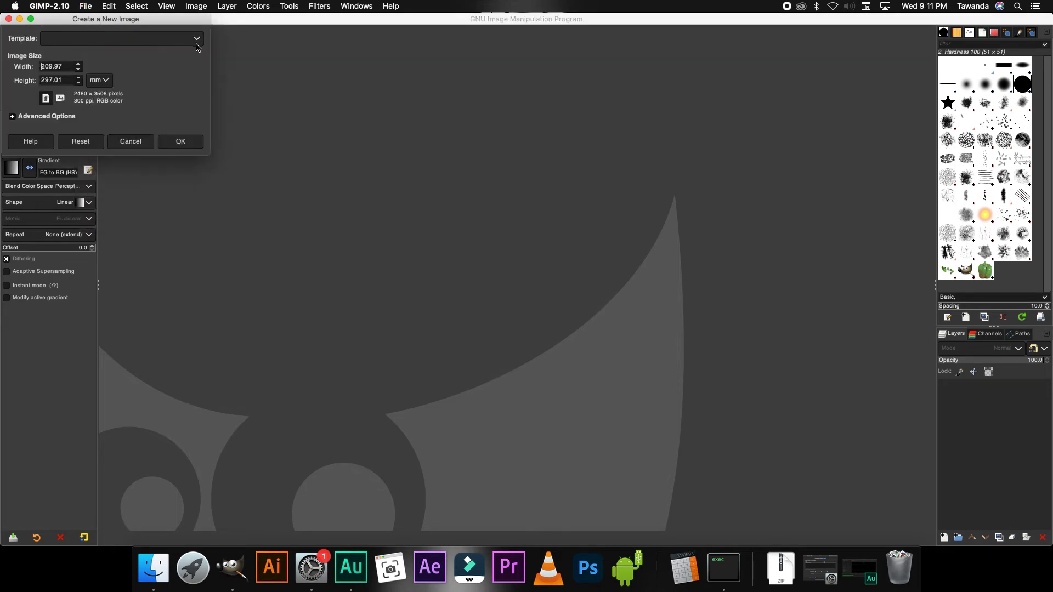
click(197, 40)
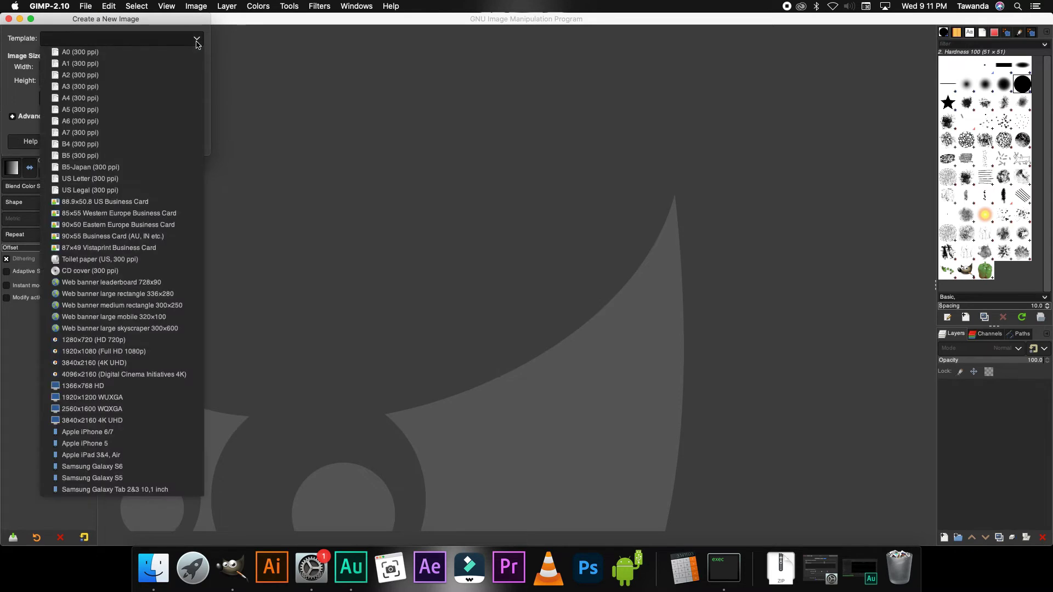
click(86, 99)
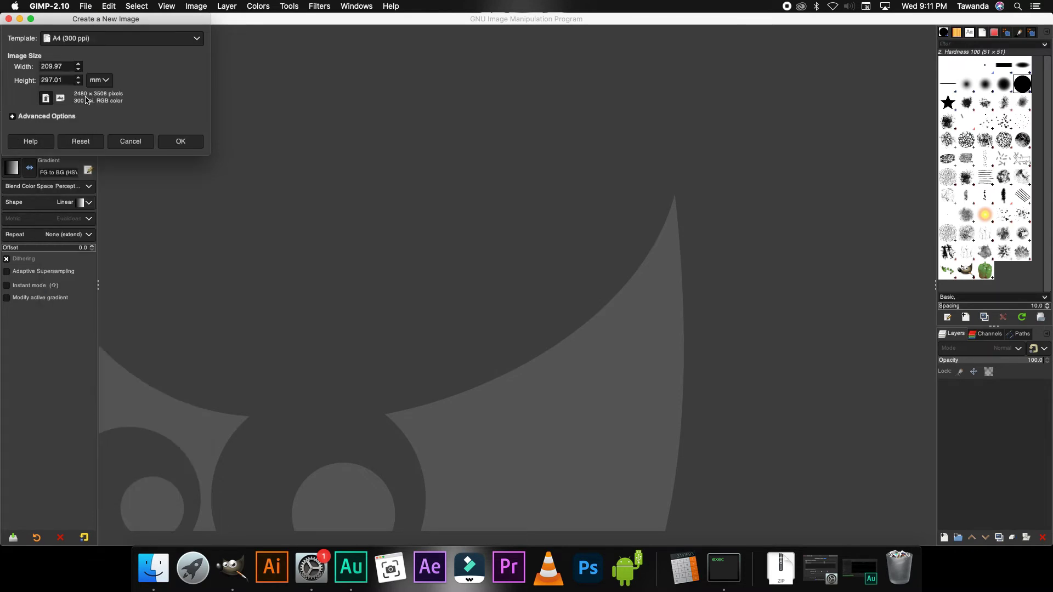
click(48, 117)
click(166, 246)
click(133, 295)
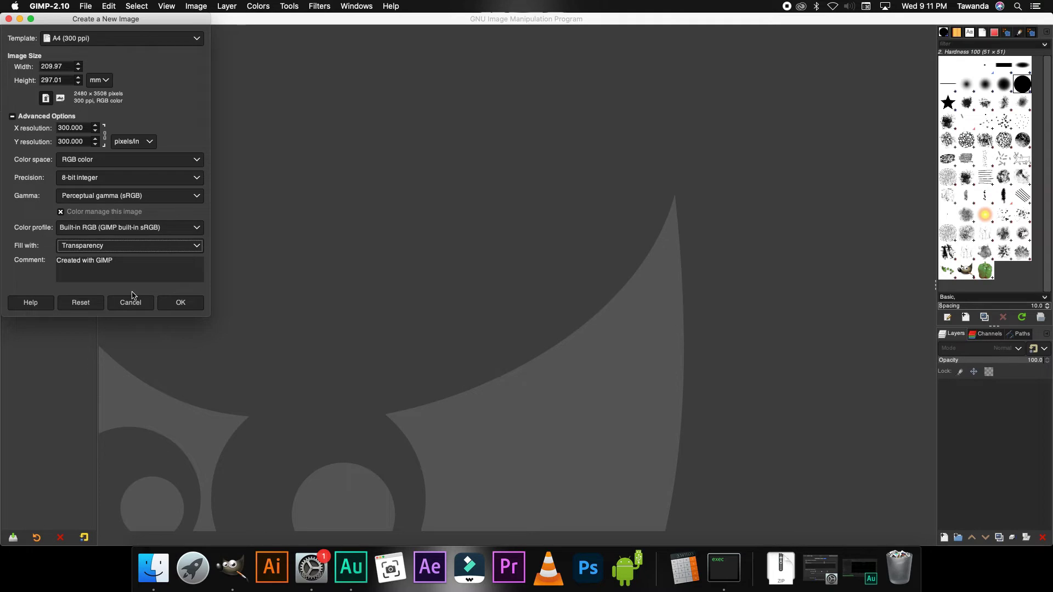
click(181, 302)
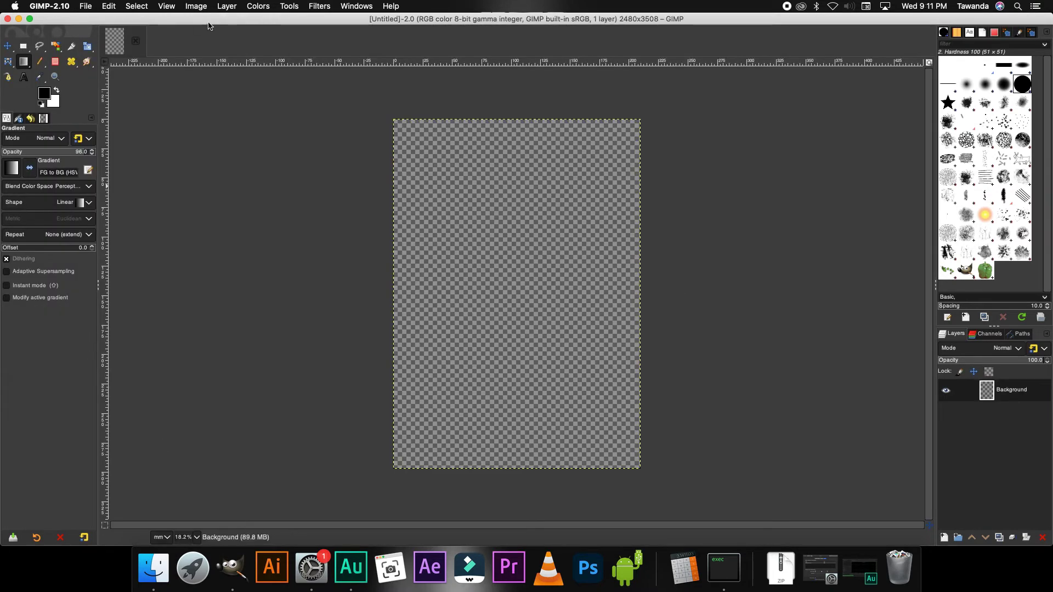
Step: Add a horizontal guide at 50% of the canvas
click(195, 7)
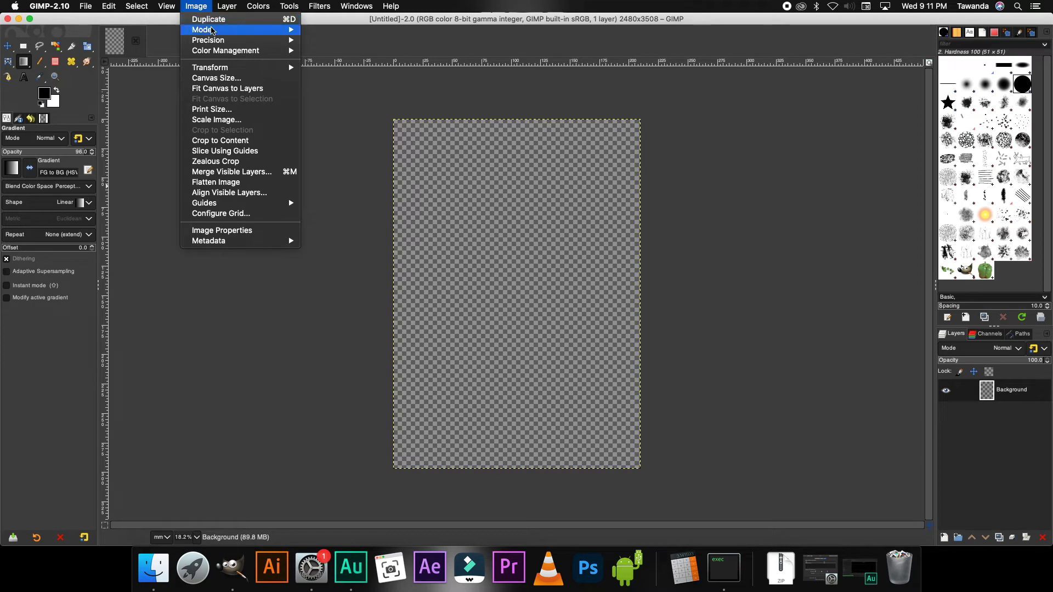
mouse_move(253, 203)
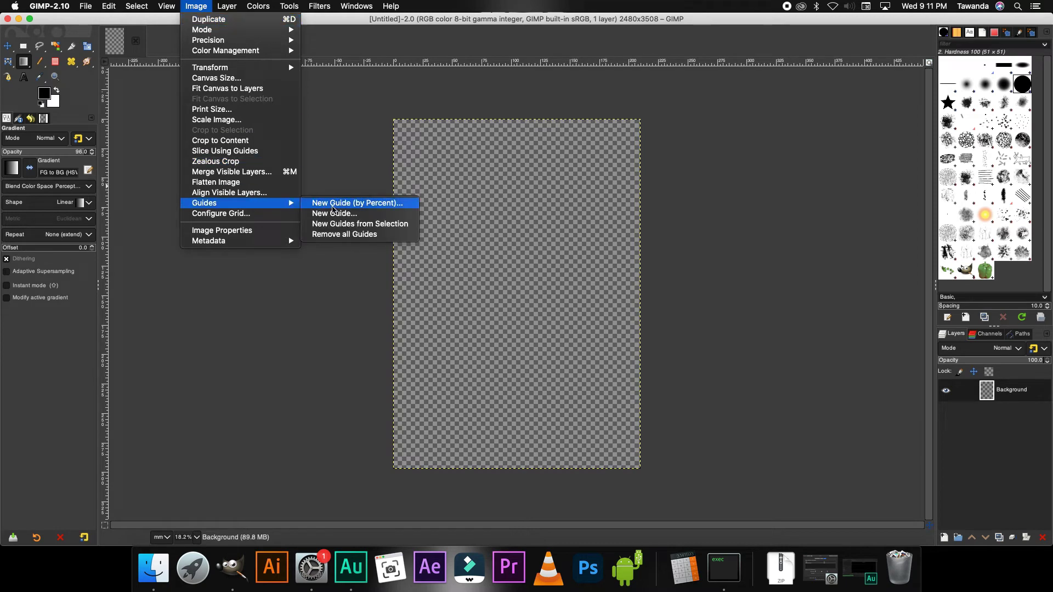
click(333, 206)
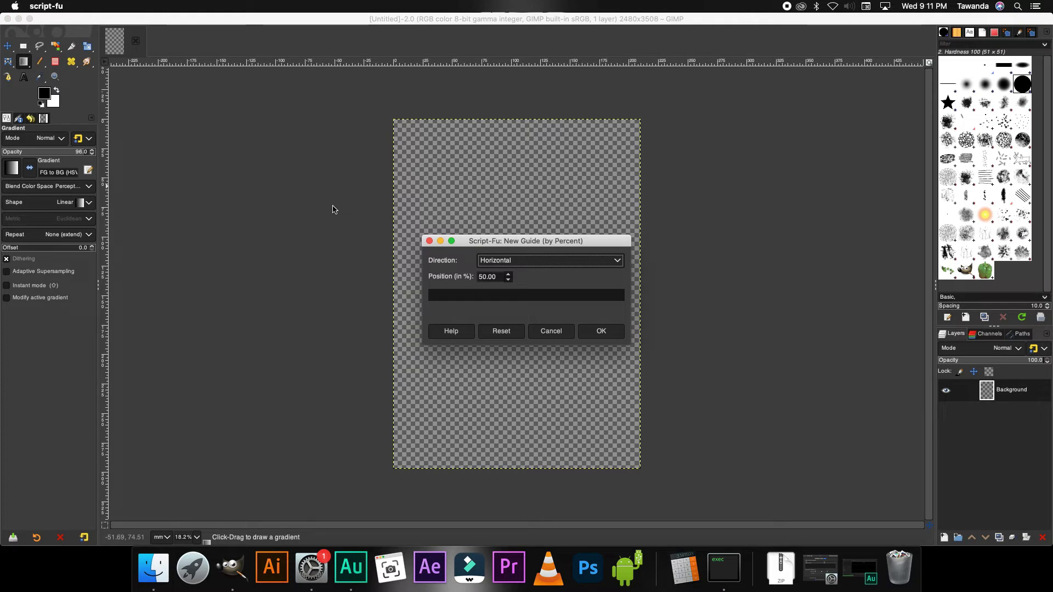
click(601, 331)
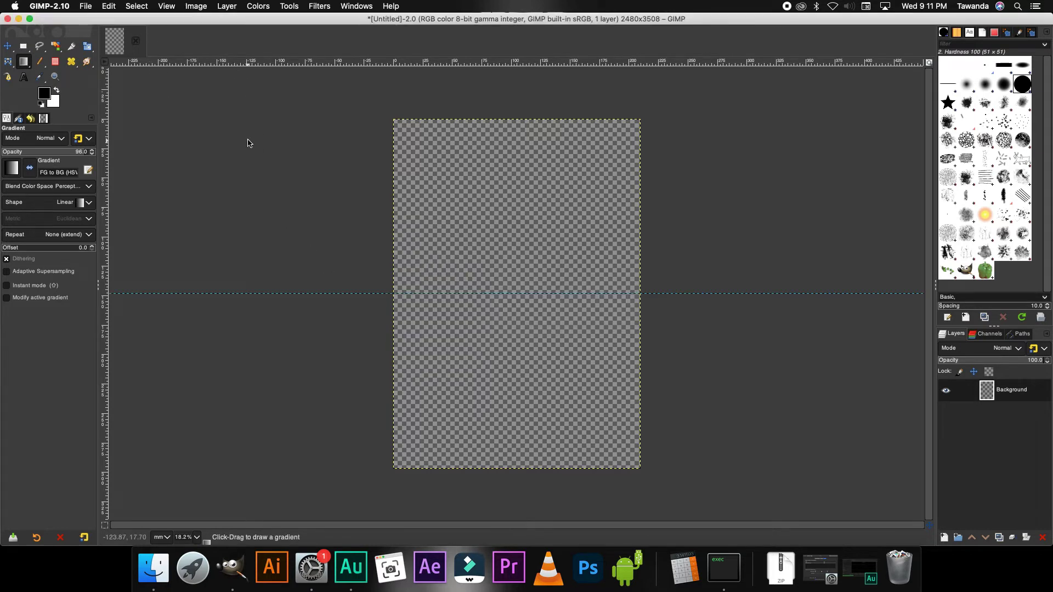
Step: Add a vertical guide at 50% of the canvas
click(196, 6)
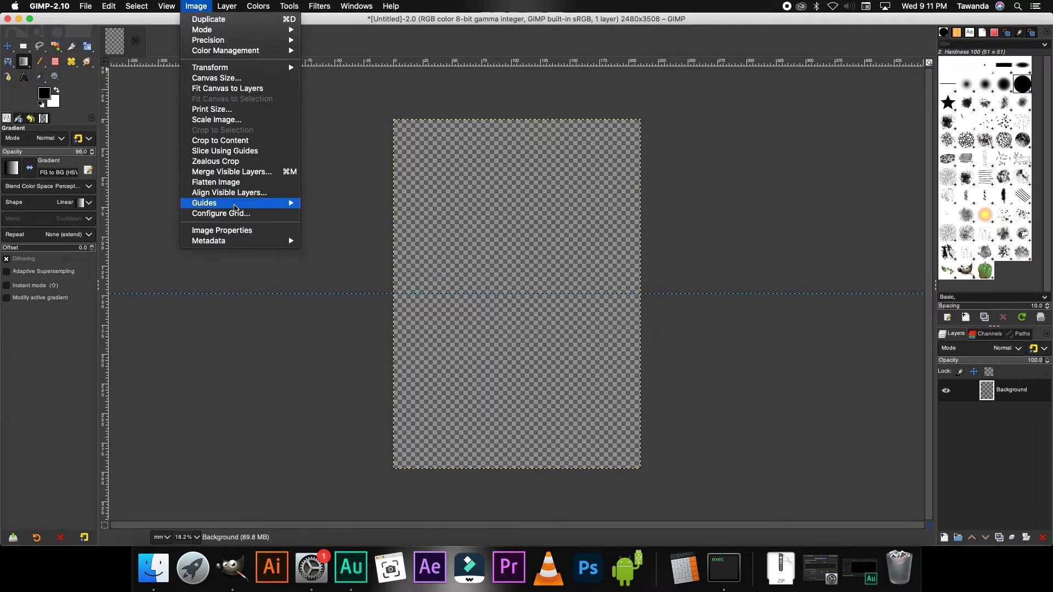
mouse_move(237, 204)
click(346, 205)
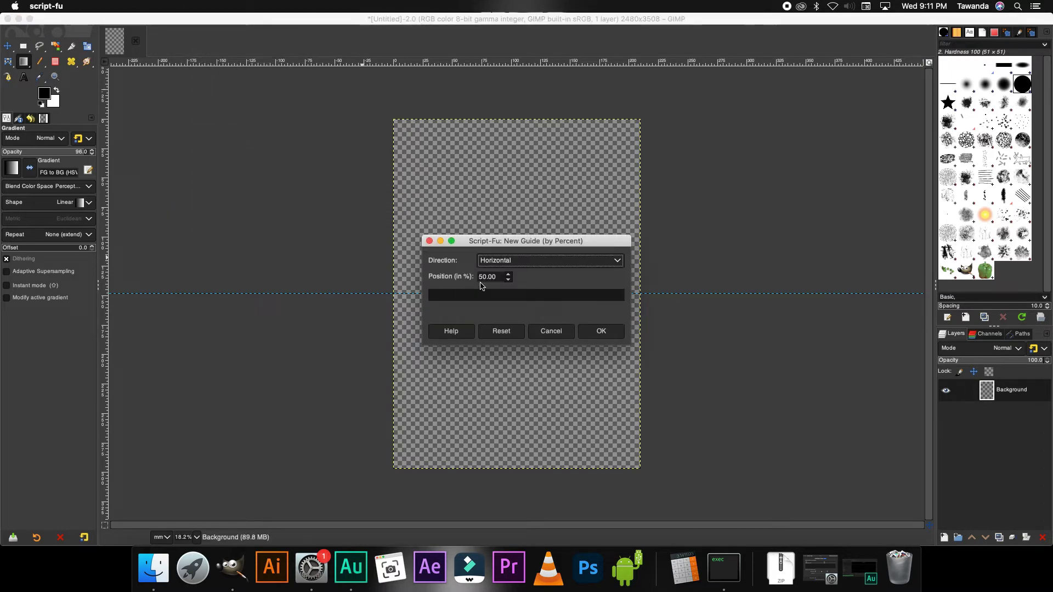
click(622, 261)
click(554, 286)
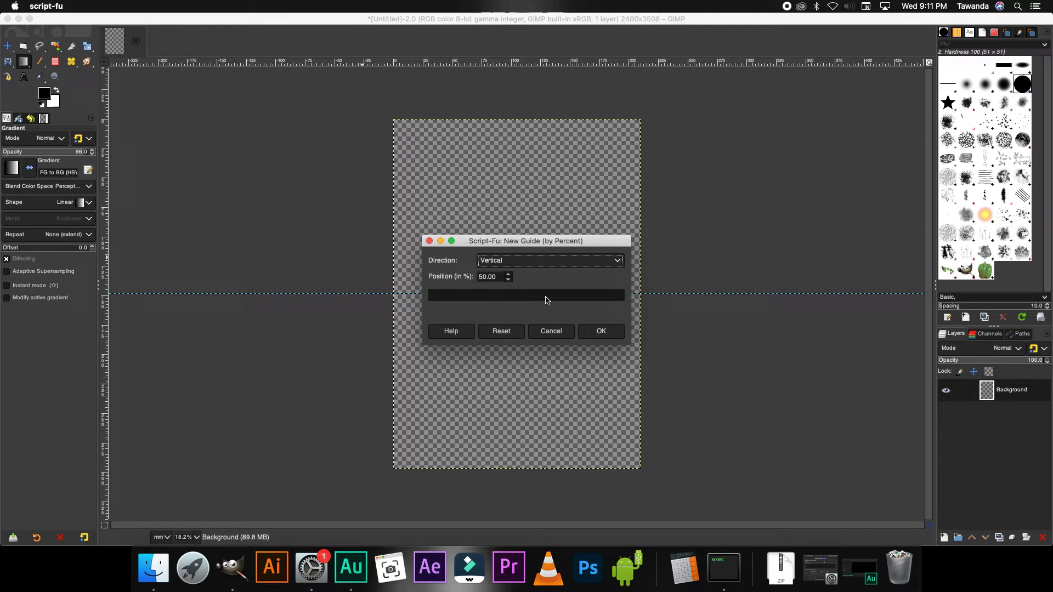
click(595, 331)
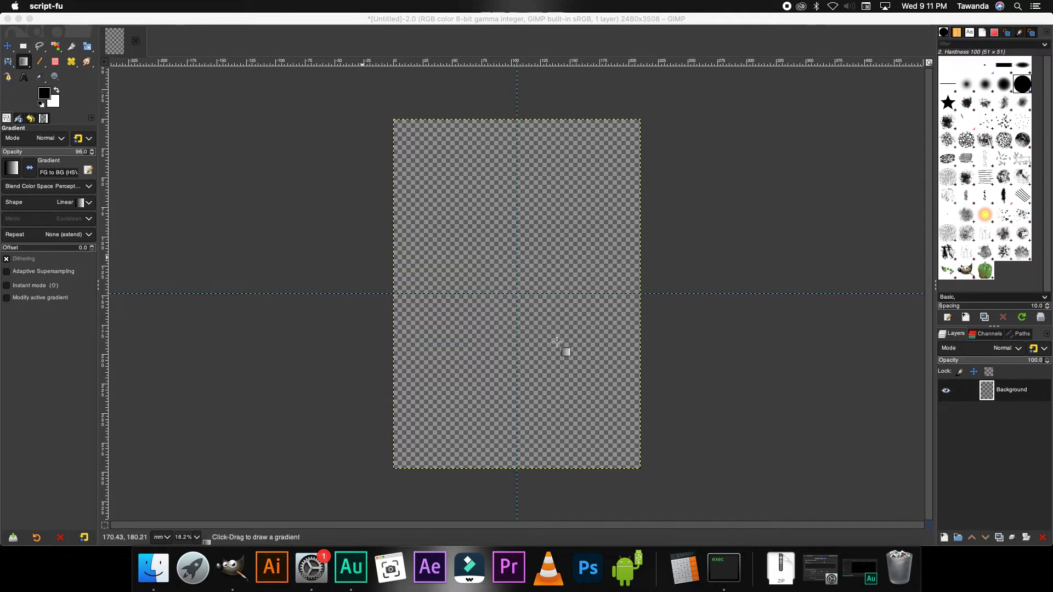
Step: Import the selected Pexels team photo from the Business Flyer tutorial folder in Finder as a new layer in the A4 image
drag(727, 25, 588, 20)
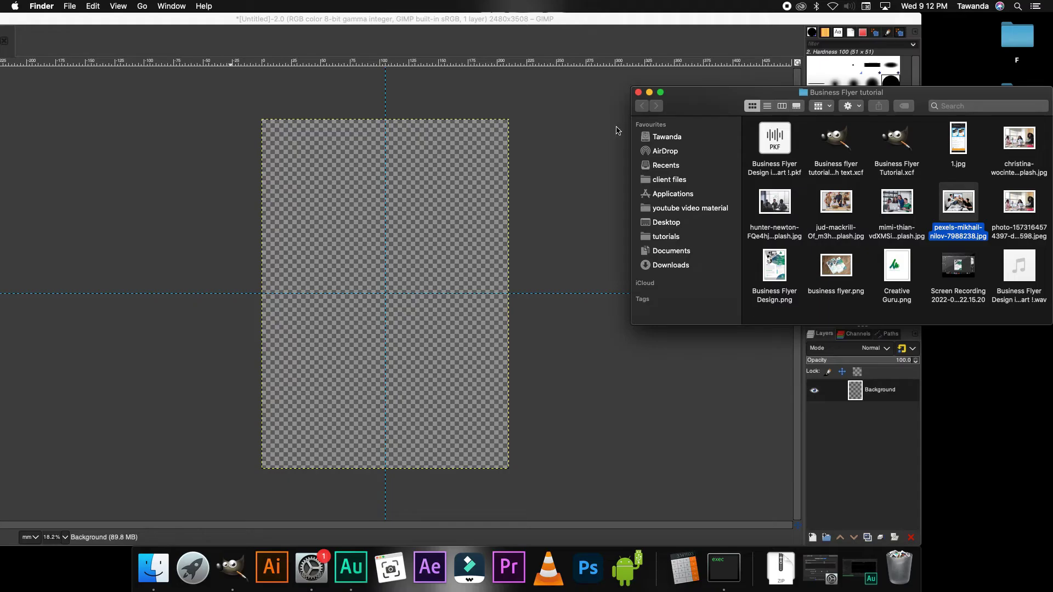
drag(958, 203, 335, 176)
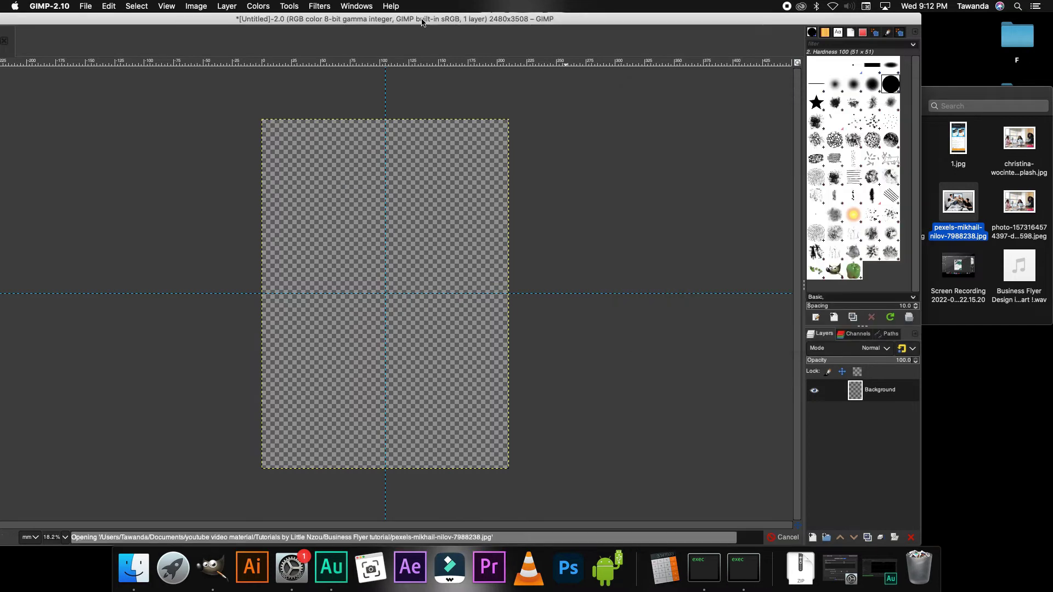
click(225, 164)
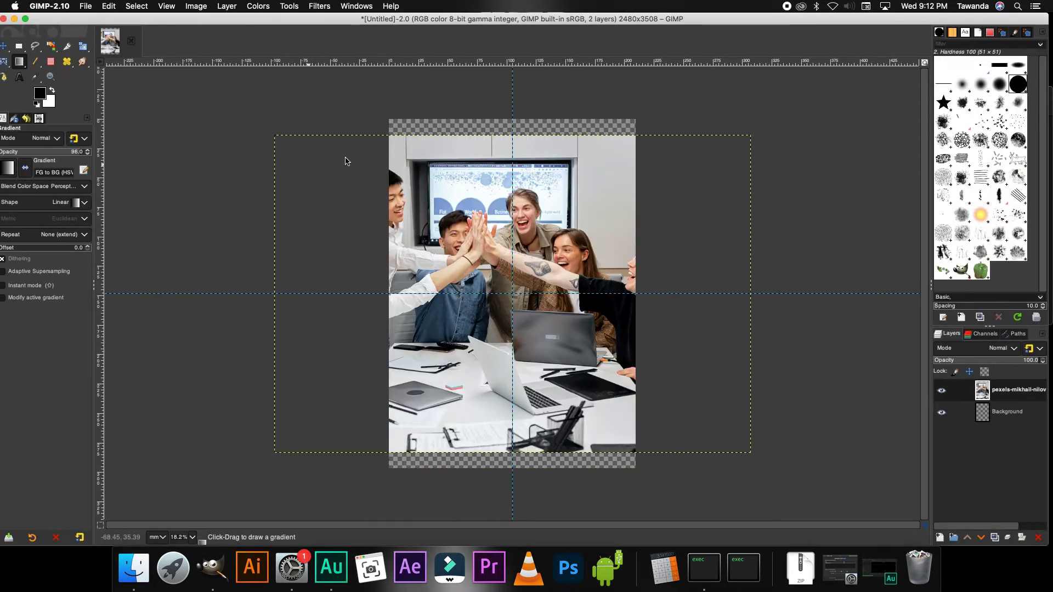
Step: Scale the photo layer down proportionally so it covers the canvas's upper half, ending at the horizontal guide
click(83, 46)
drag(751, 453, 660, 303)
click(879, 144)
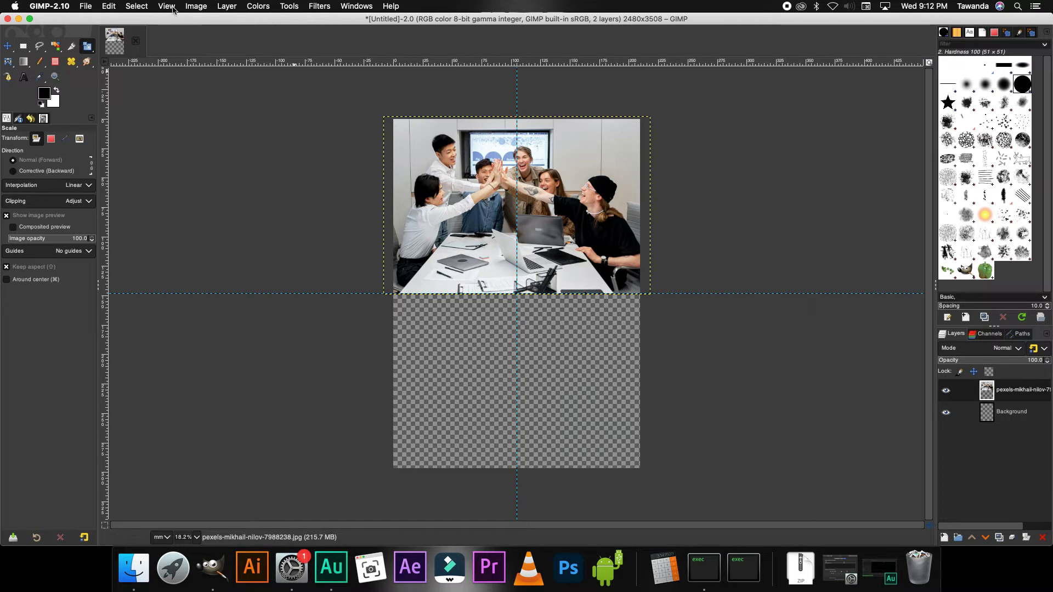
Step: Desaturate the photo layer using the Luminance mode
right_click(483, 190)
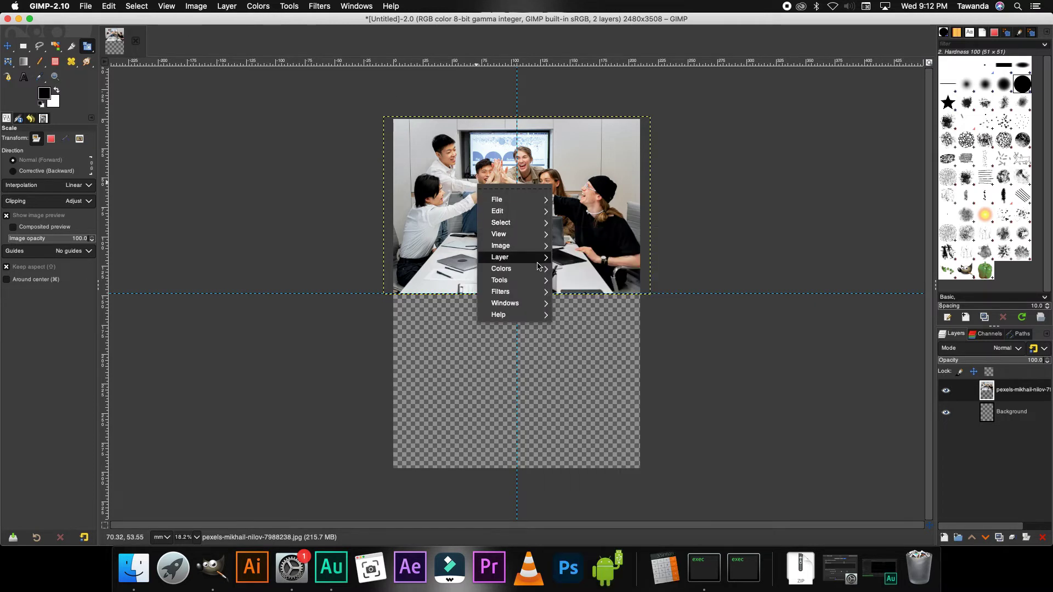
mouse_move(540, 257)
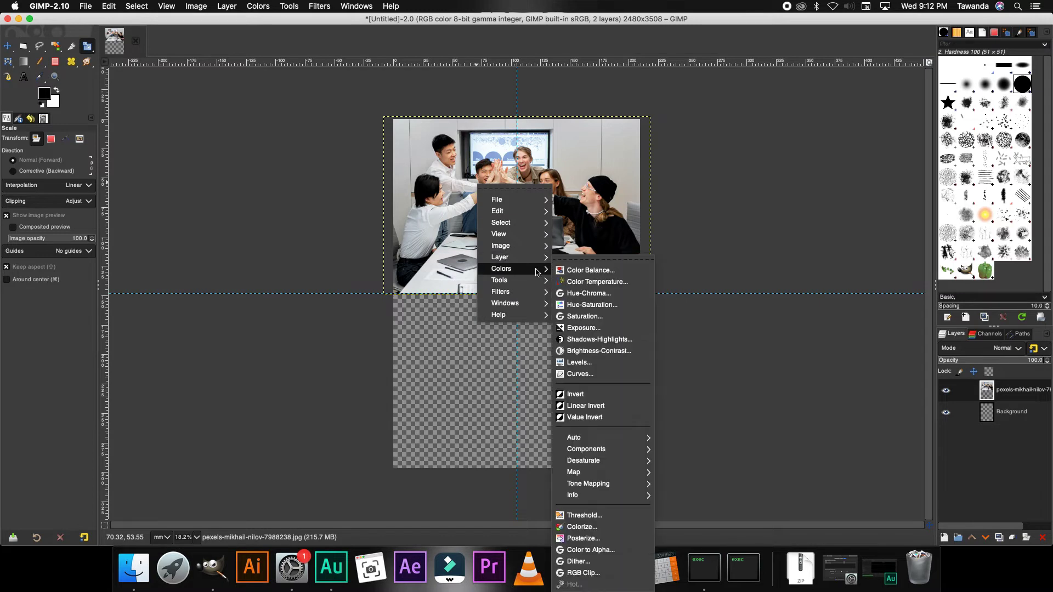
mouse_move(631, 464)
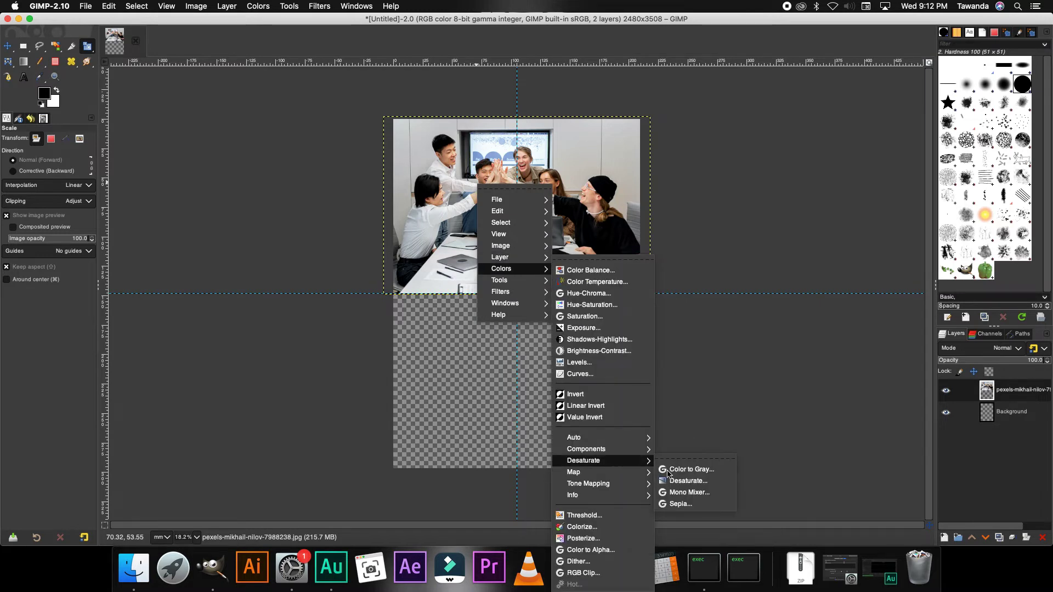
click(689, 481)
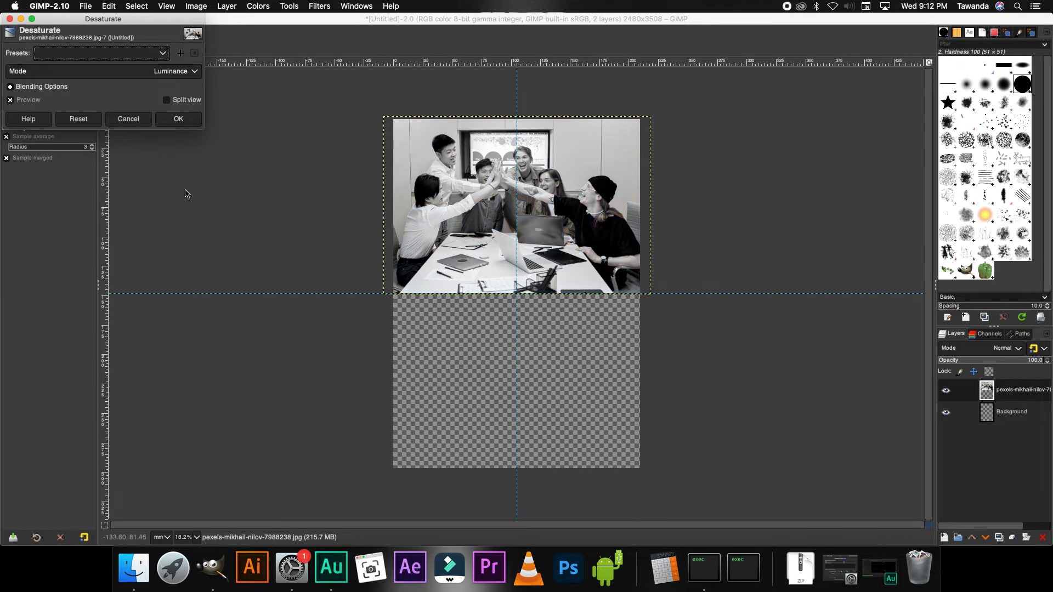
click(181, 119)
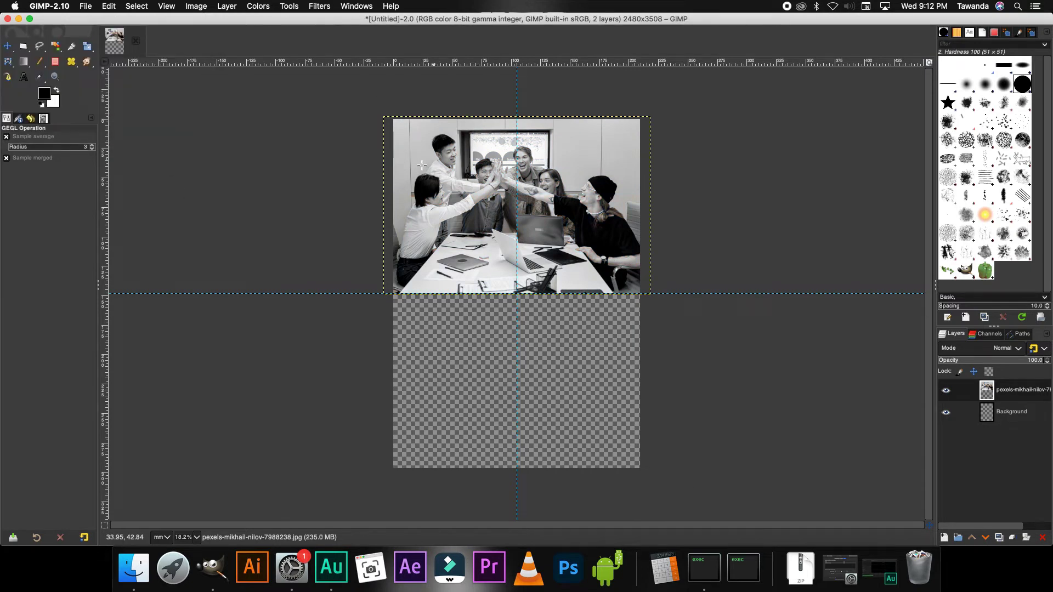
Step: Darken the photo's midtones with Levels by setting the Value channel's input gamma to about 0.69
click(255, 6)
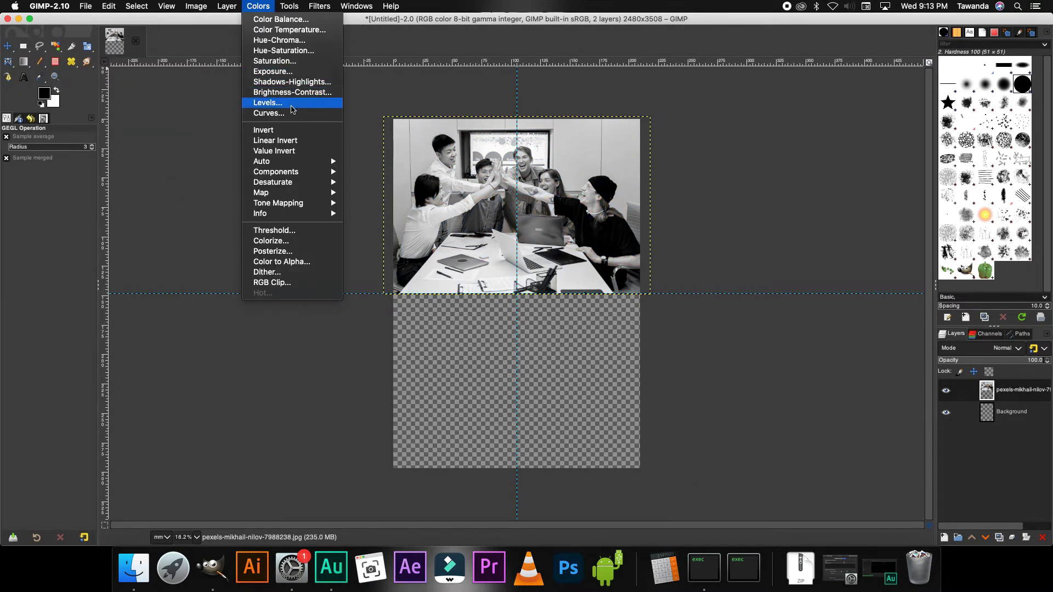
click(293, 109)
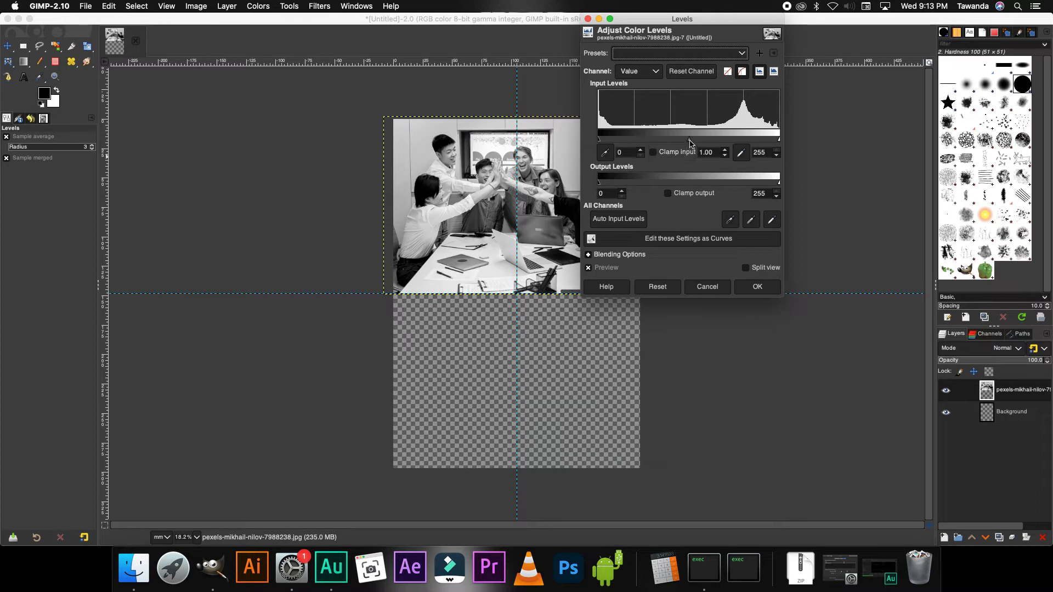
drag(690, 140, 704, 144)
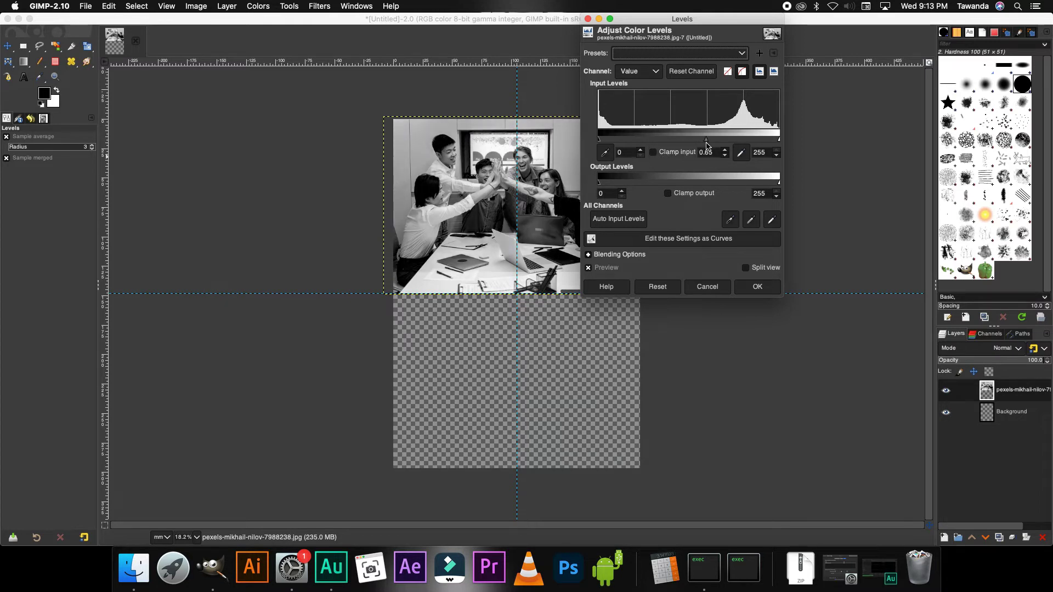
drag(704, 146, 704, 146)
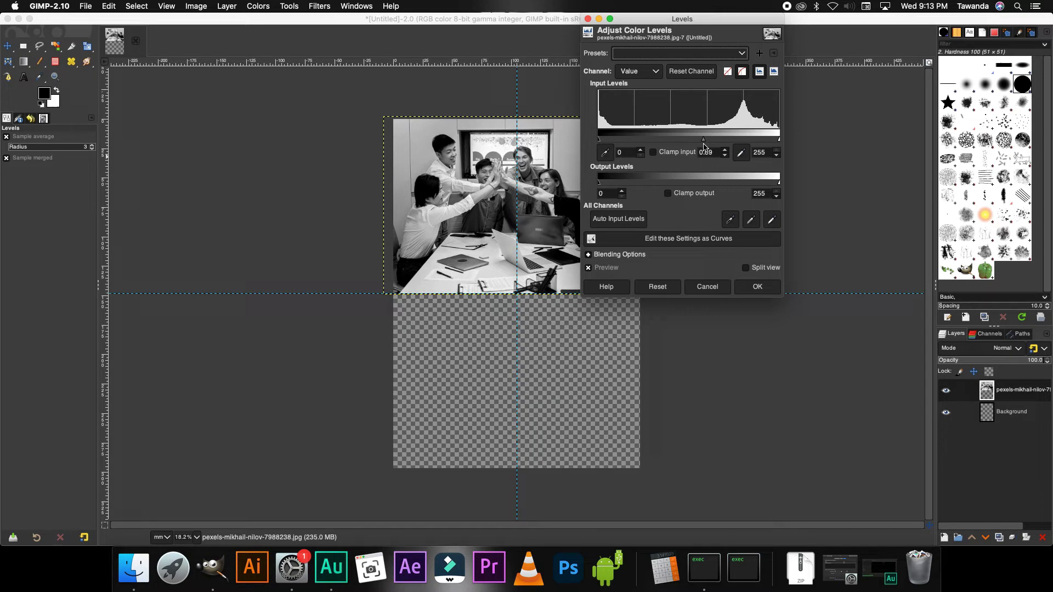
click(772, 286)
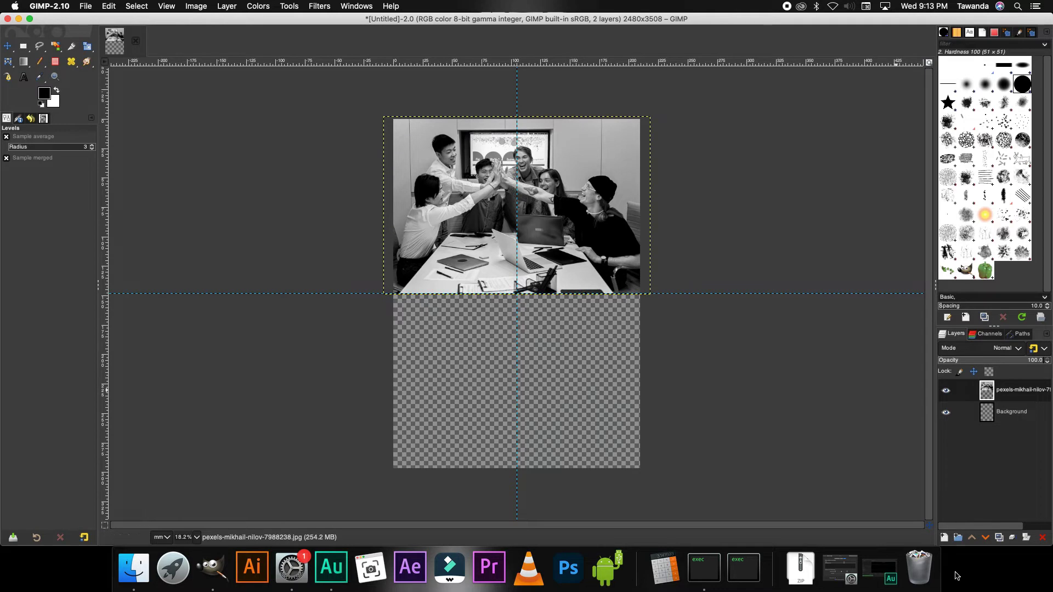
Step: Add a new transparent 2480 × 3508 px layer above the photo and name it Gradient
click(944, 539)
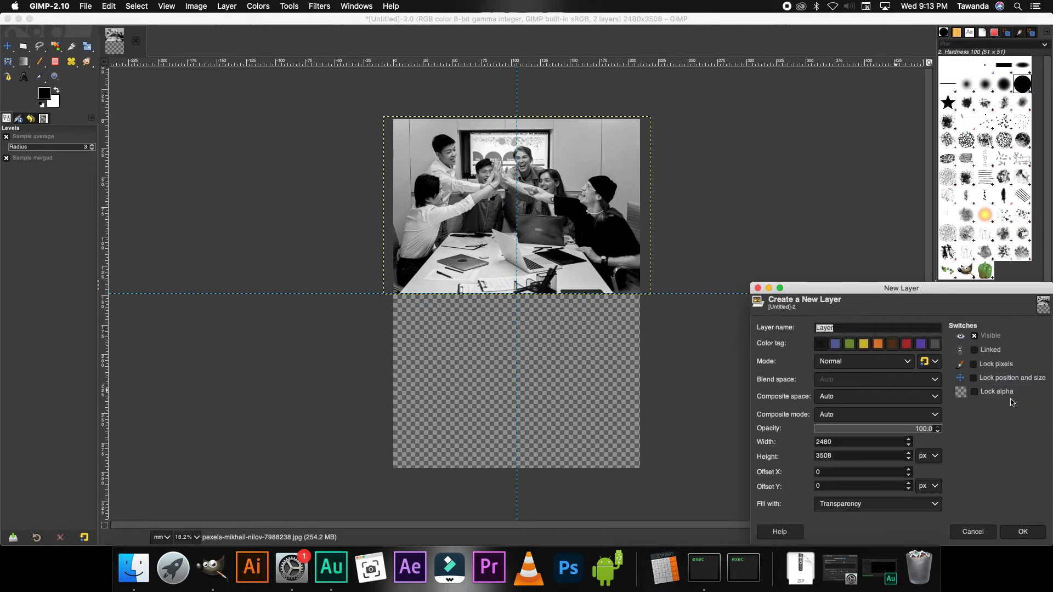
click(1034, 532)
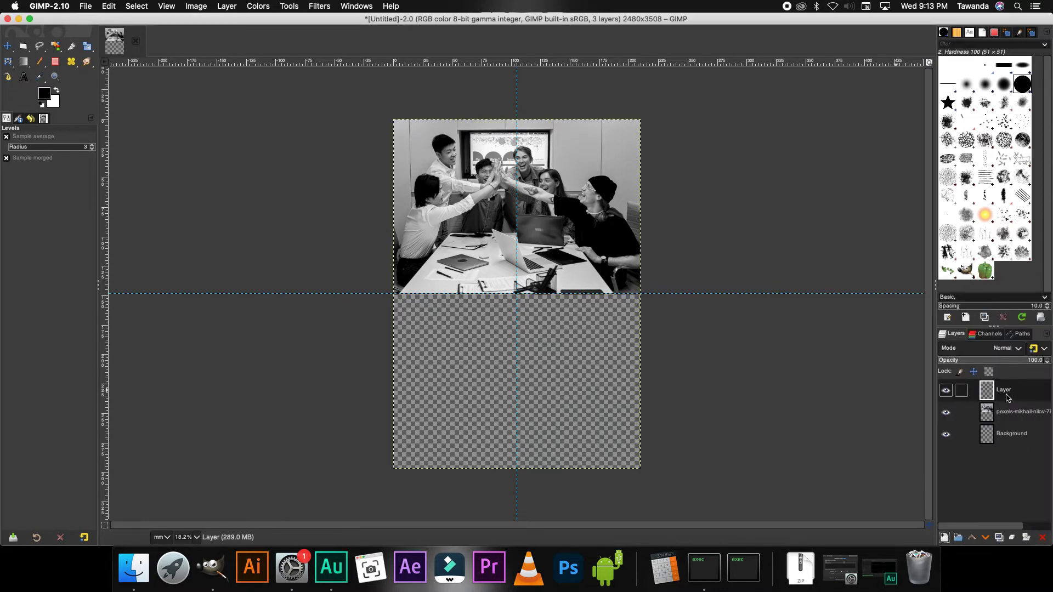
double_click(1004, 391)
text(Gradient)
key(Return)
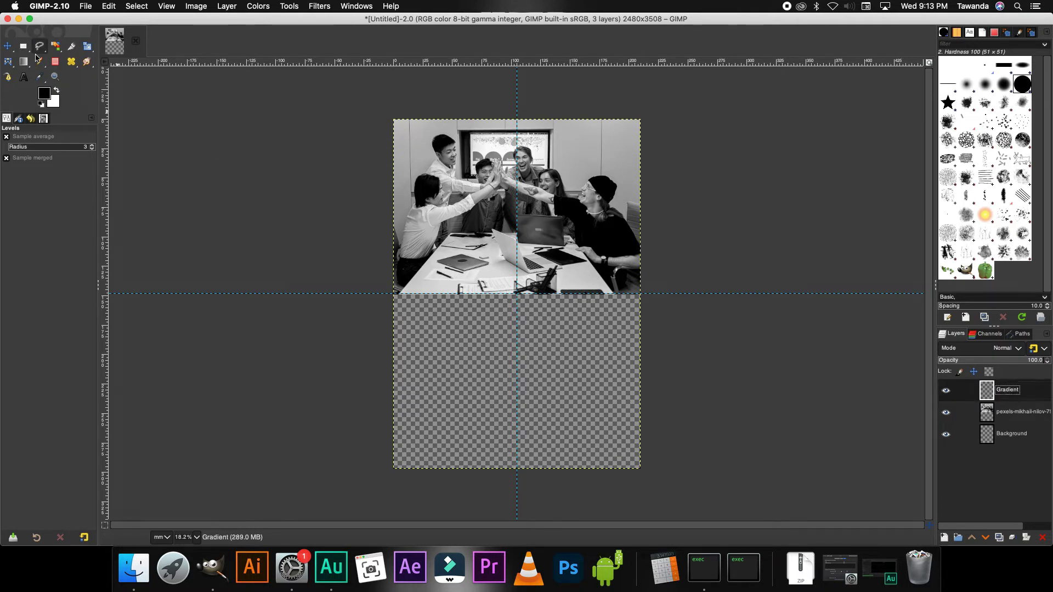
Step: Set the foreground colour to the saved green and the background to the saved dark blue, and activate the Gradient tool
click(43, 96)
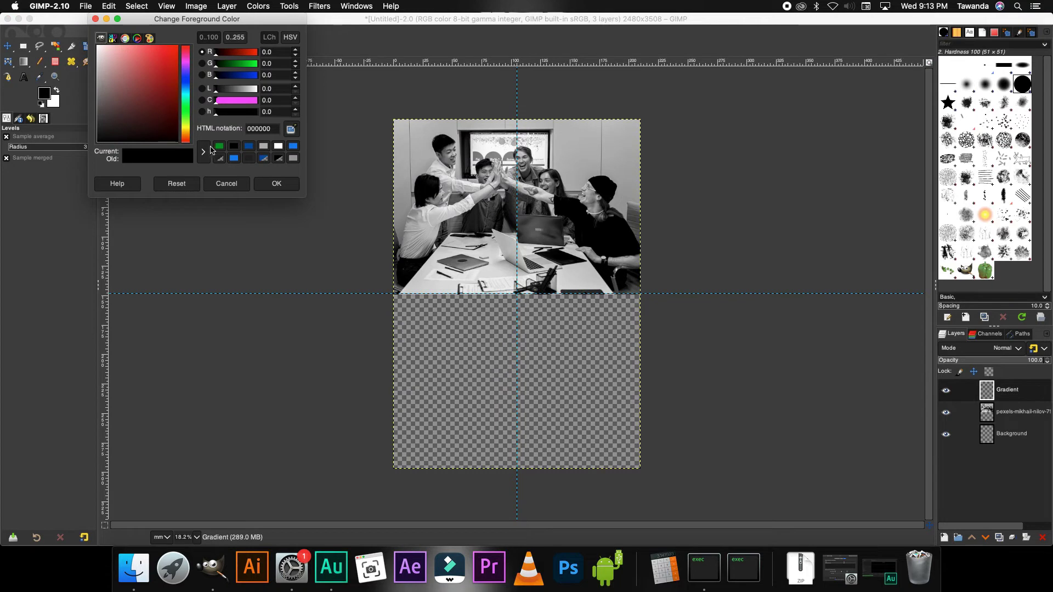
click(219, 147)
click(277, 184)
click(55, 104)
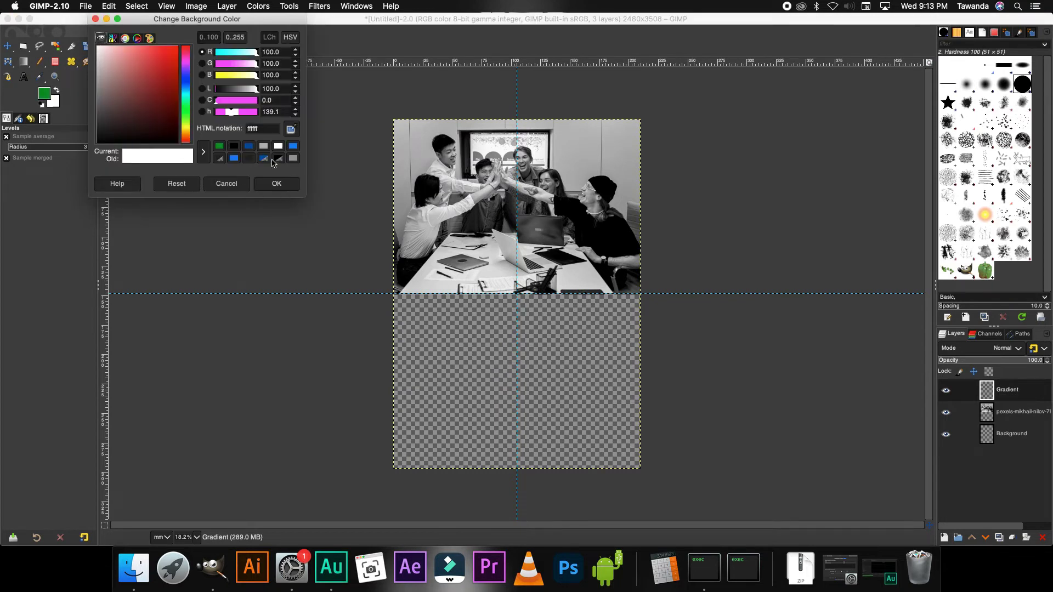
click(248, 145)
click(277, 185)
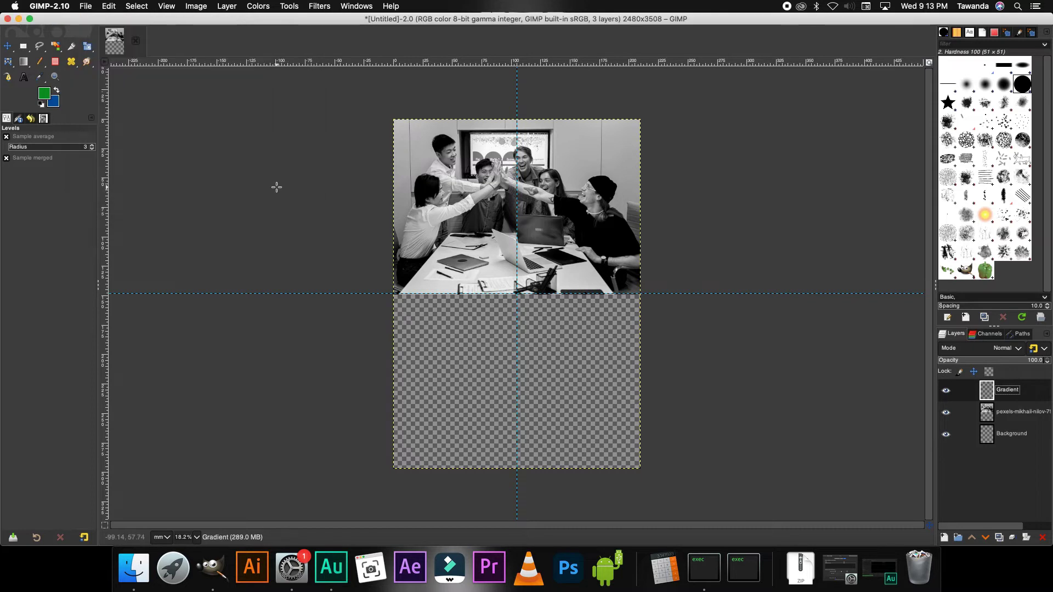
click(23, 63)
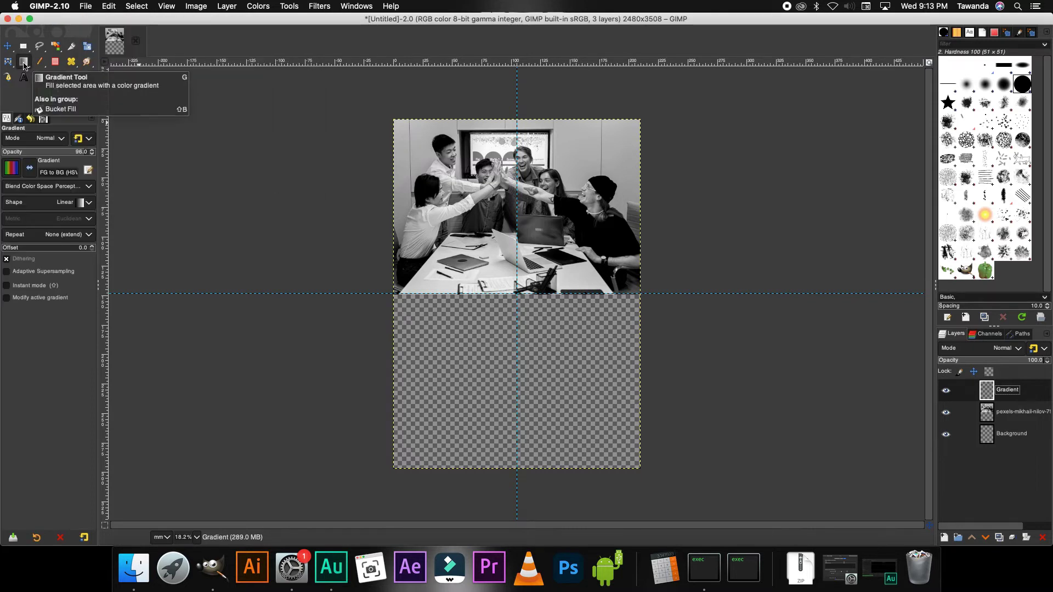
Step: Draw a linear FG to BG (RGB) gradient across the Gradient layer, running green from the page's lower-right corner to blue at its upper-left corner
click(12, 168)
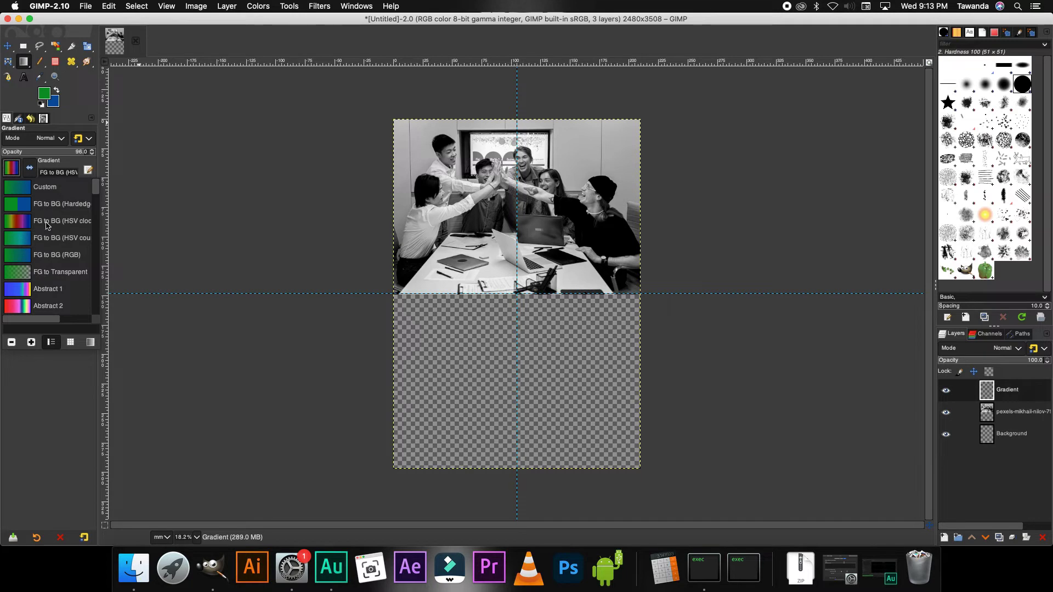
click(55, 256)
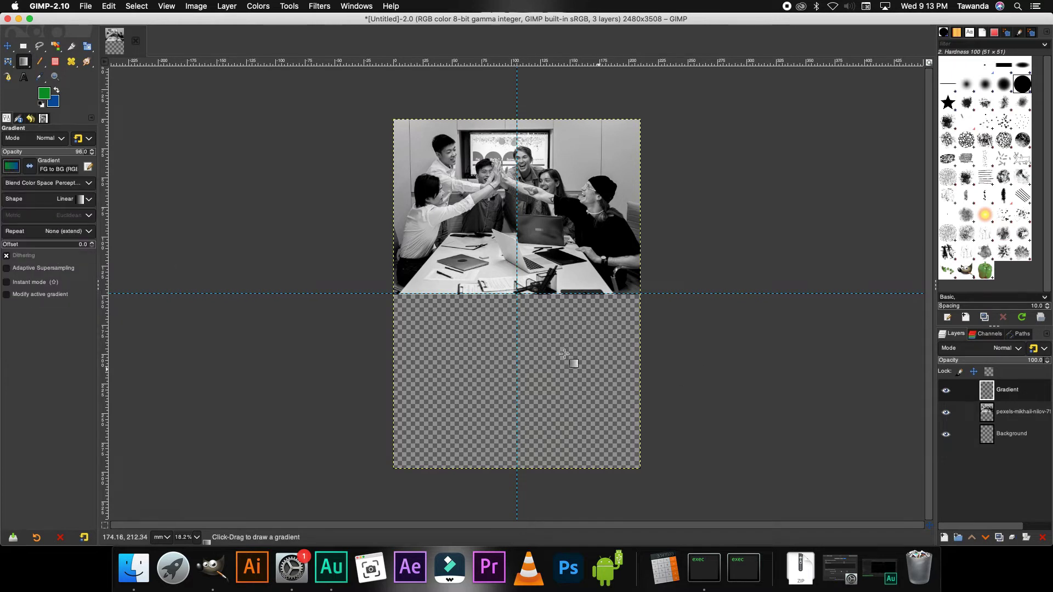
drag(645, 473, 381, 106)
drag(645, 474, 640, 446)
drag(381, 106, 393, 118)
drag(639, 444, 637, 437)
key(m)
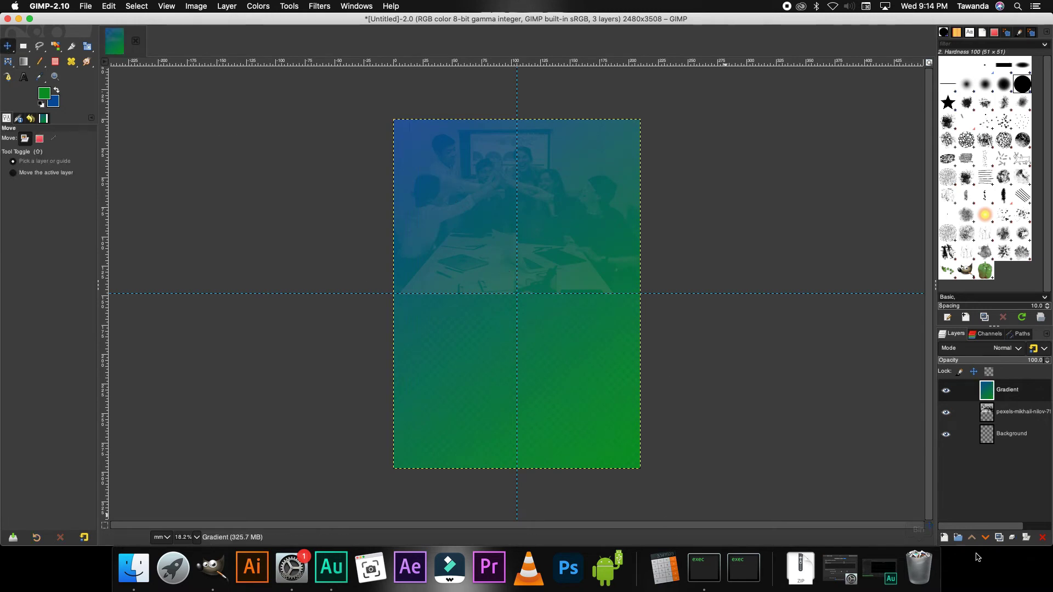
Step: Add a new transparent 2480 × 3508 px layer above the Gradient layer and name it BG 2
click(943, 539)
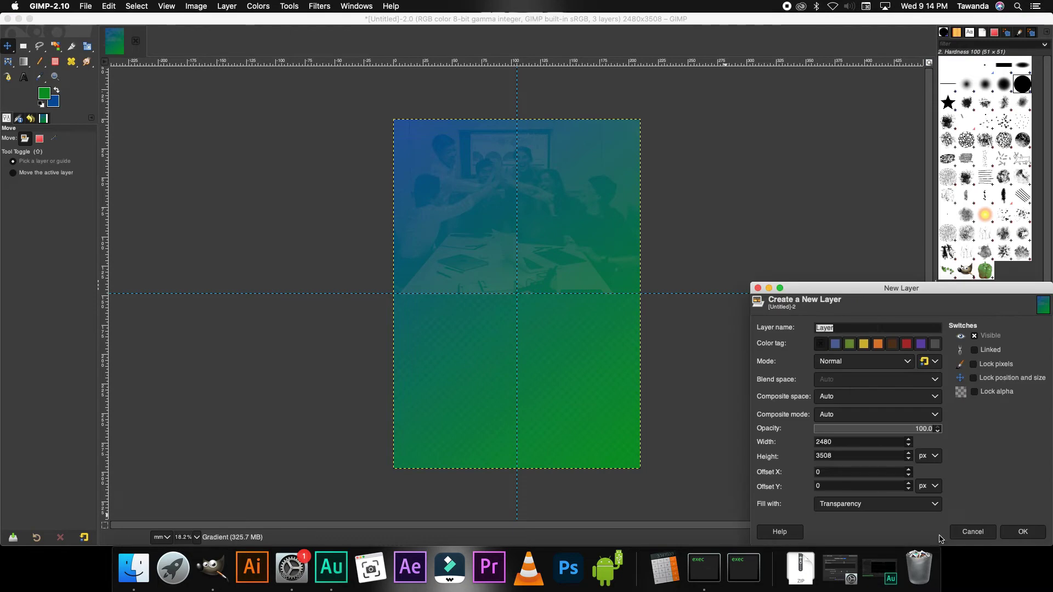
click(1023, 531)
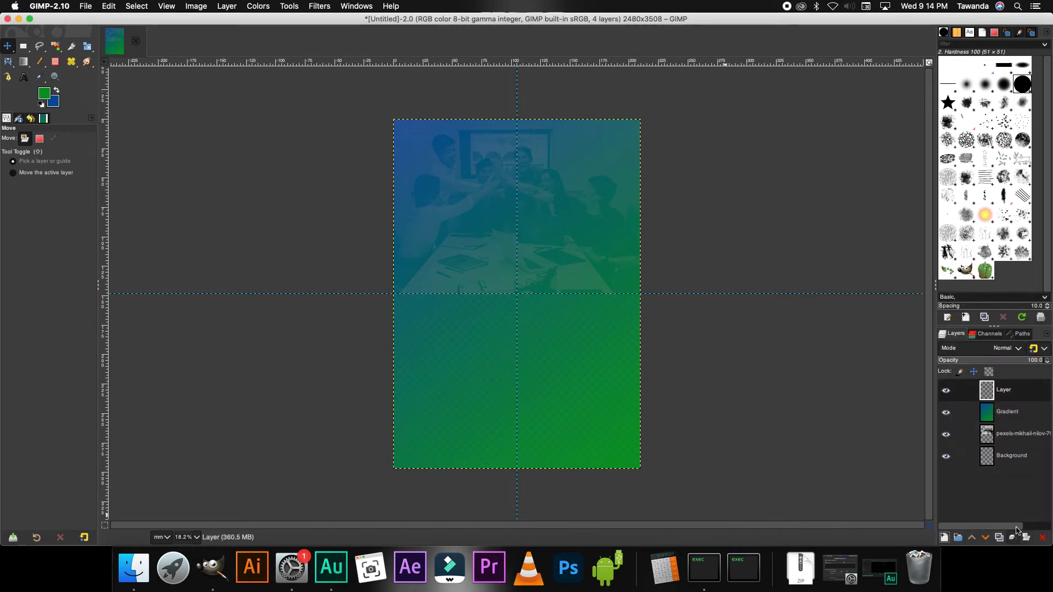
double_click(1005, 392)
text(BG 2)
key(Return)
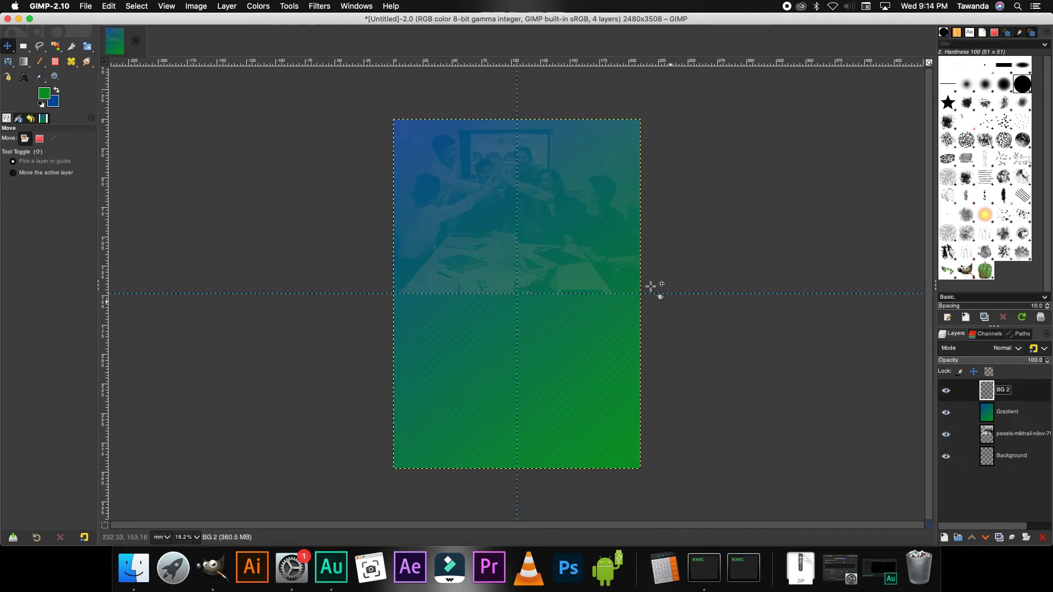
Step: Bucket-fill the entire BG 2 layer with white, using the default colours swapped so that white is the foreground
mouse_move(27, 65)
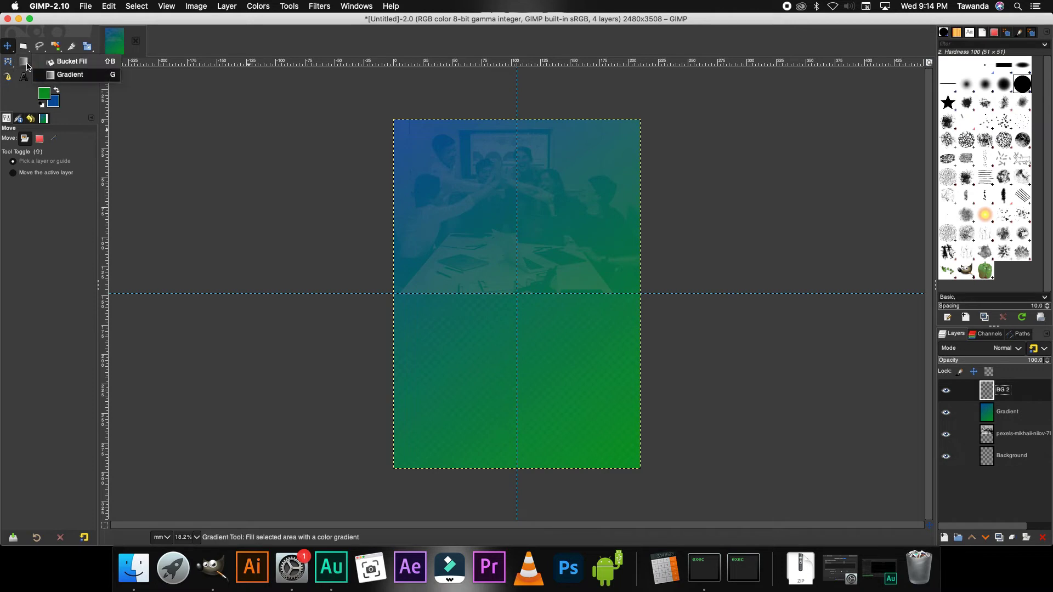
click(63, 62)
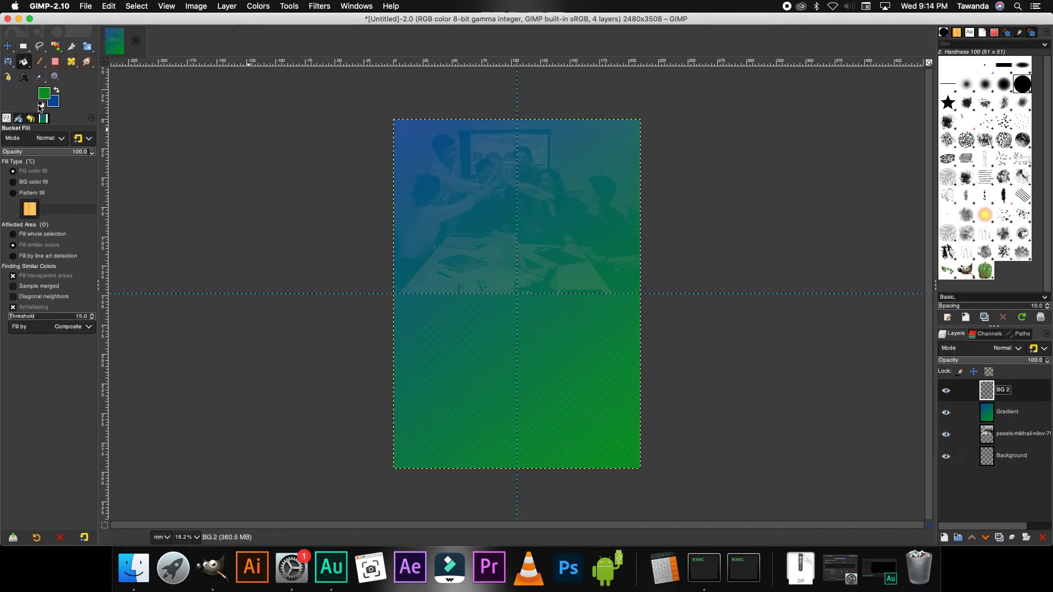
click(42, 105)
click(55, 92)
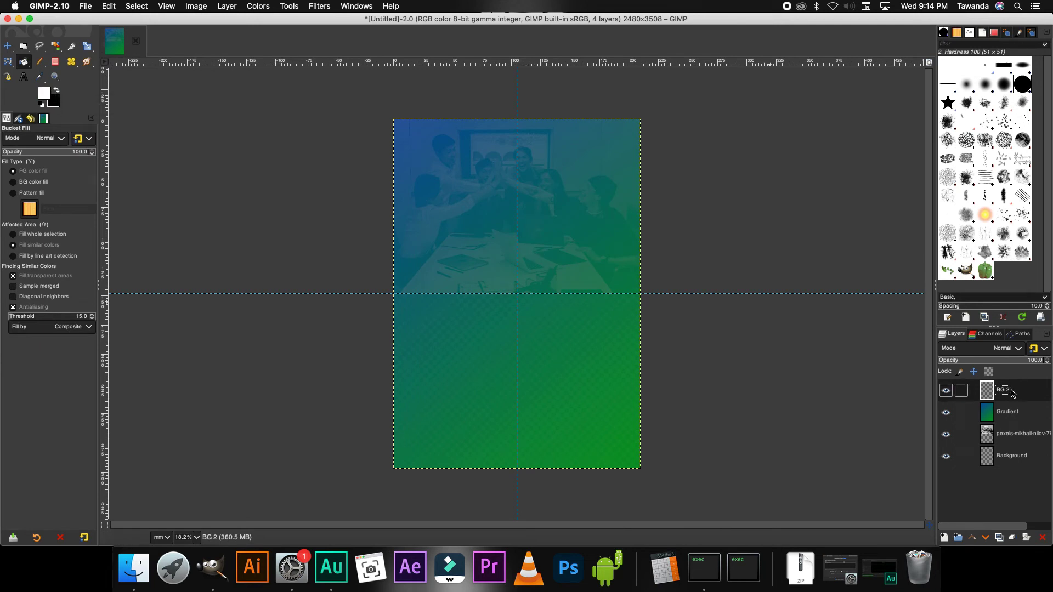
click(481, 199)
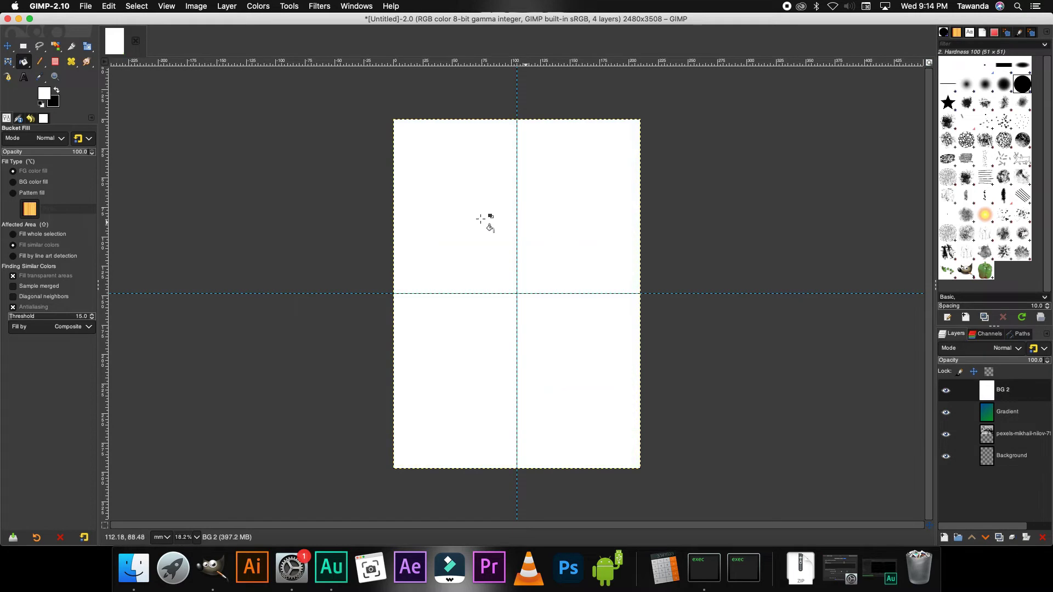
Step: Add a layer mask to BG 2, initialized to White (full opacity)
right_click(1008, 393)
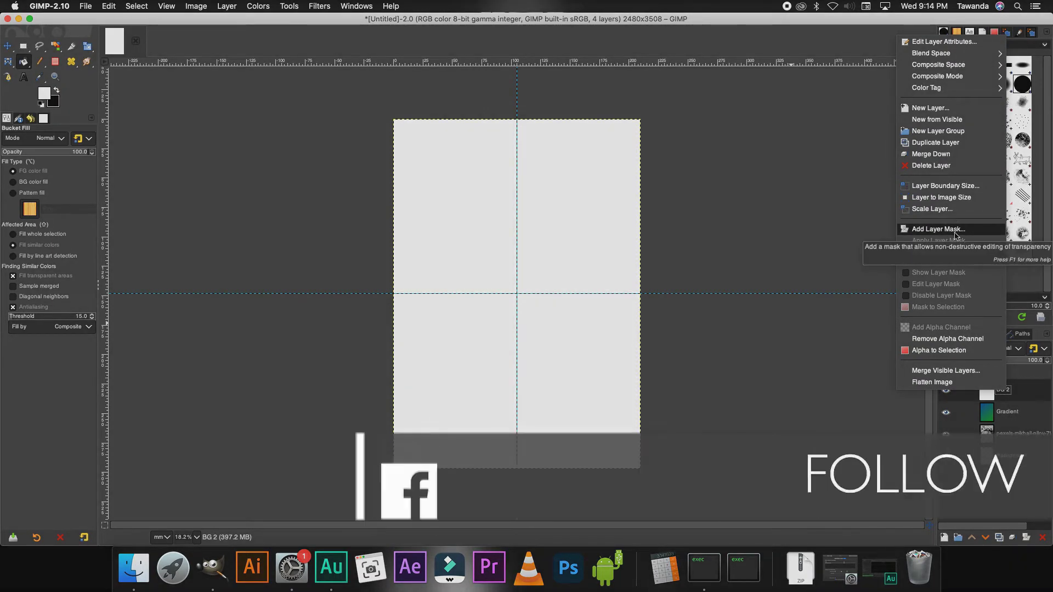
click(954, 235)
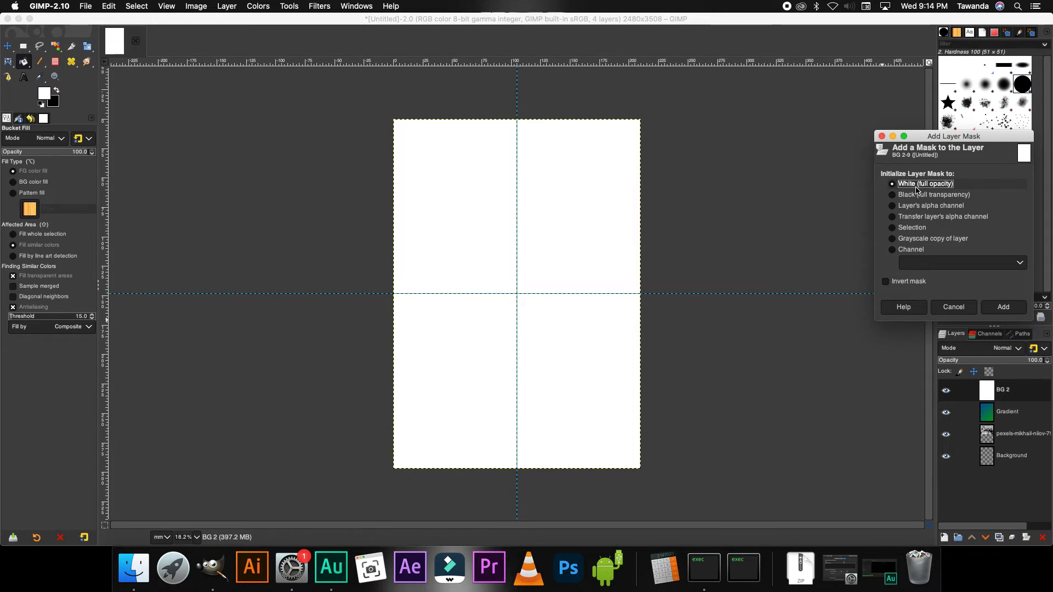
click(1007, 307)
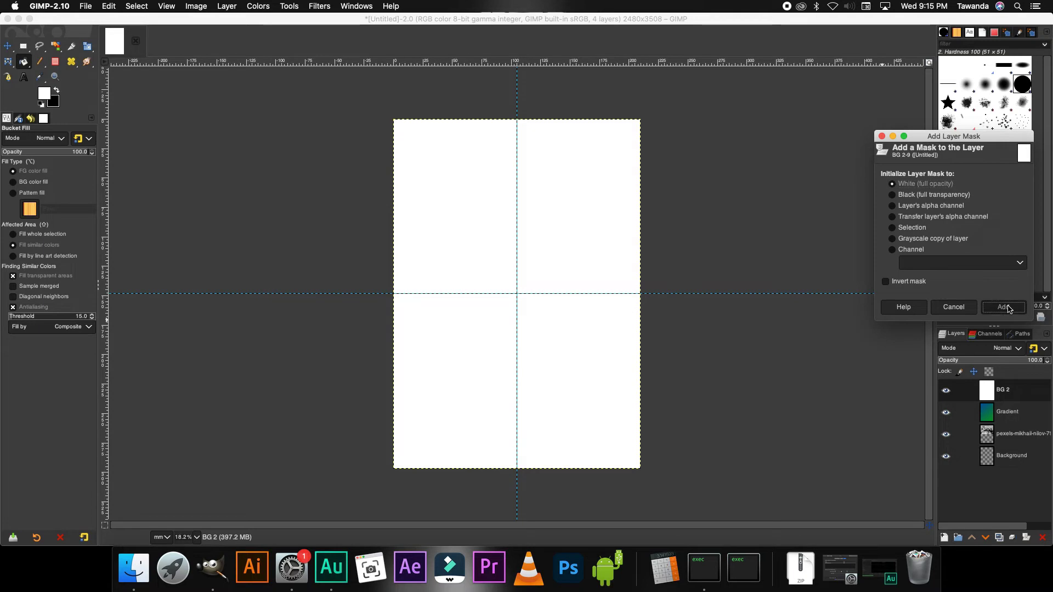
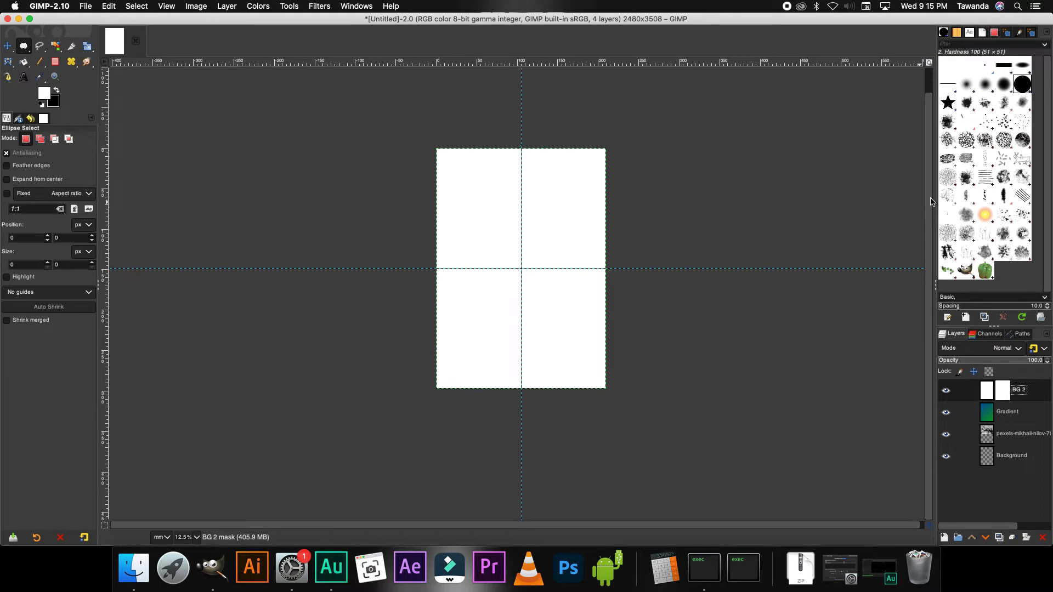
Step: Fill a large elliptical selection of about 4624 × 4098 px with black on the BG 2 mask, covering the page's upper-right area, and deselect
scroll(926, 176, up, 2)
drag(655, 108, 46, 90)
click(57, 90)
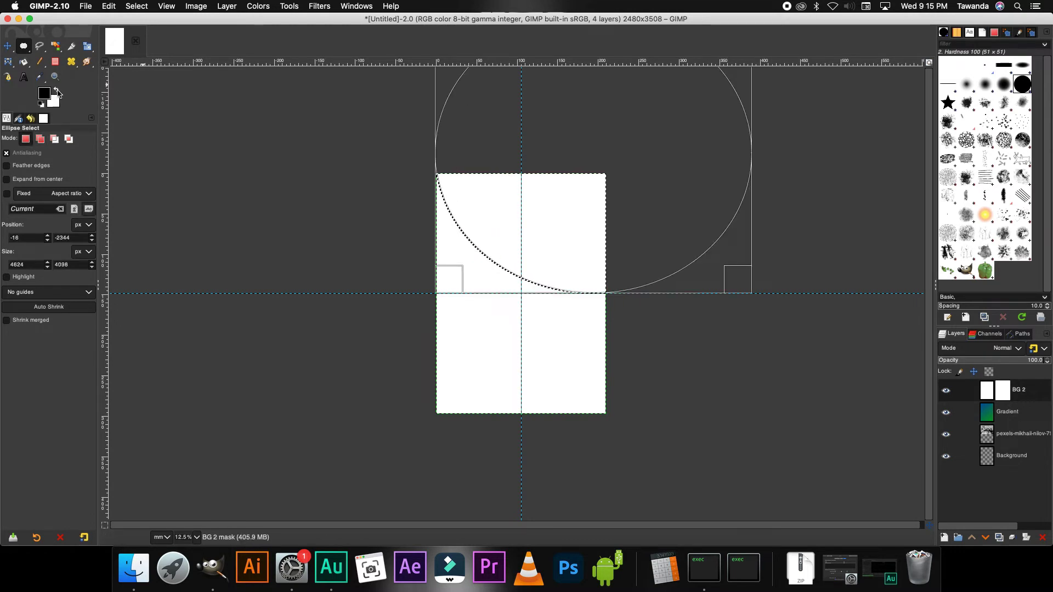
click(24, 62)
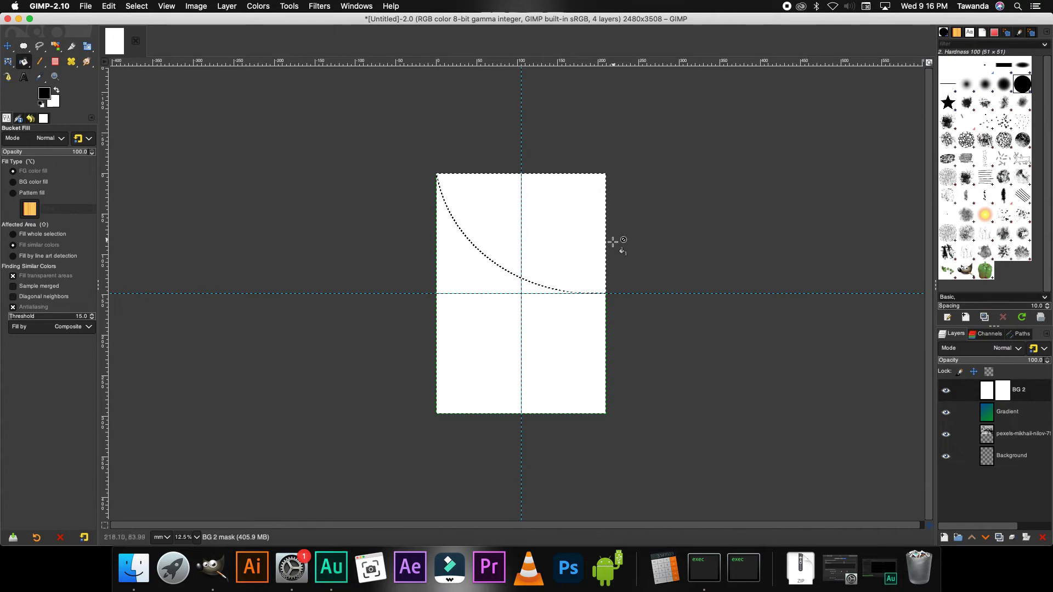
click(579, 225)
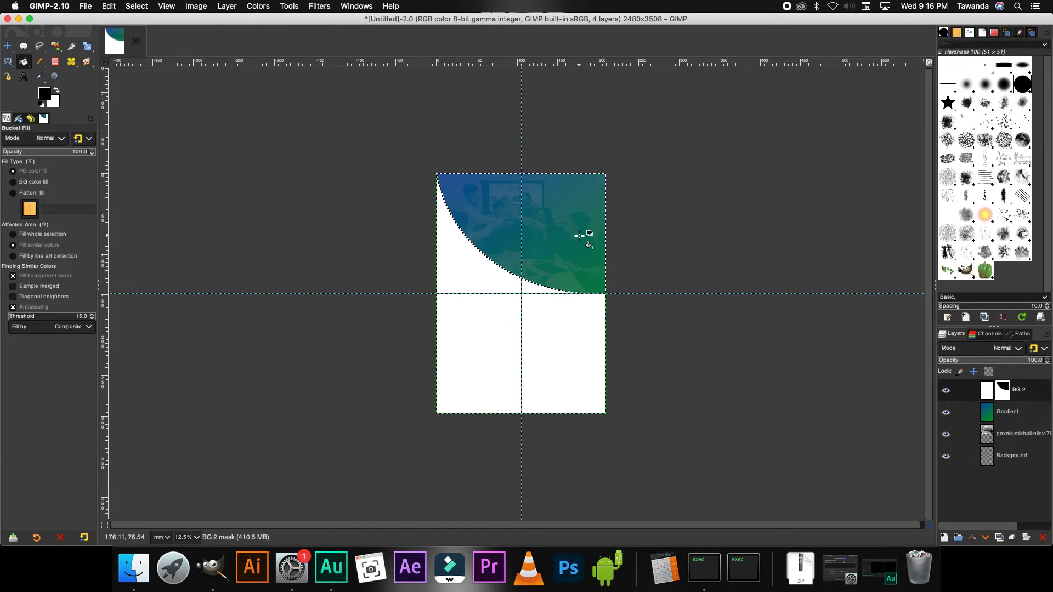
key(super)
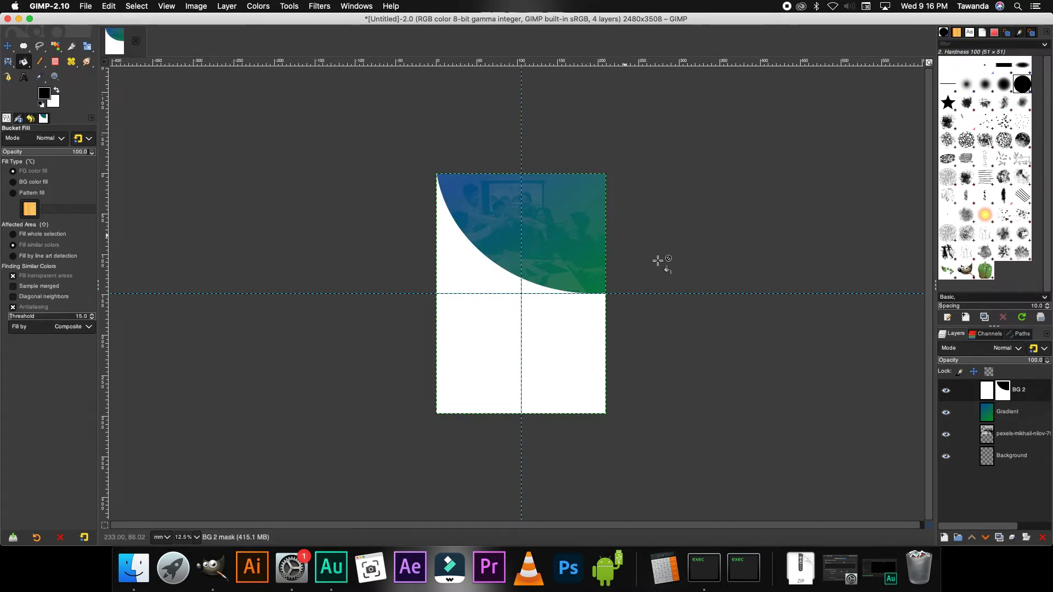
Step: Add a new transparent 2480 × 3508 px layer above BG 2 and name it Inner Circle
click(943, 538)
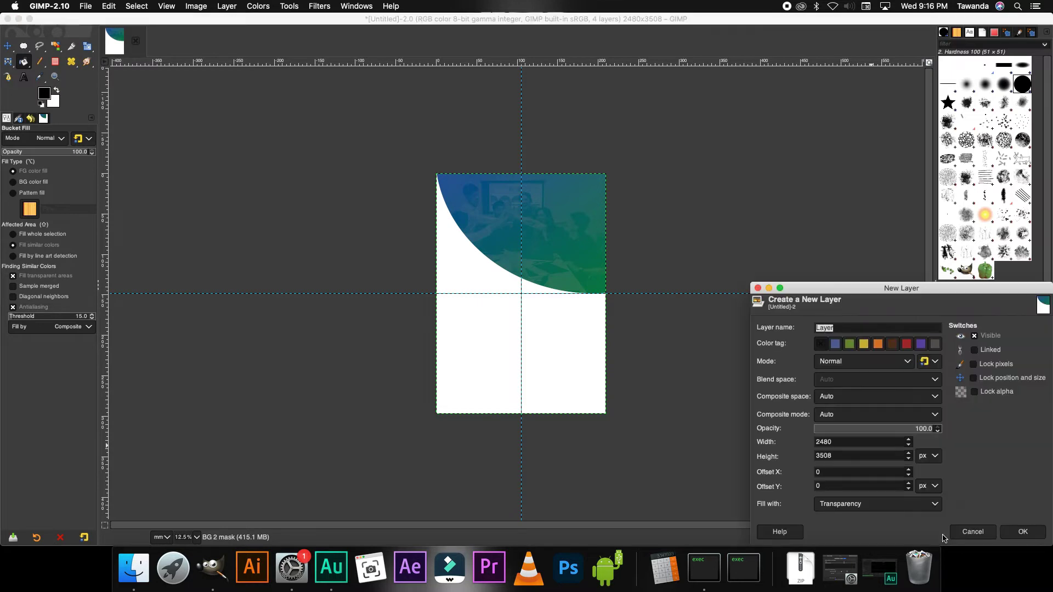
click(1023, 531)
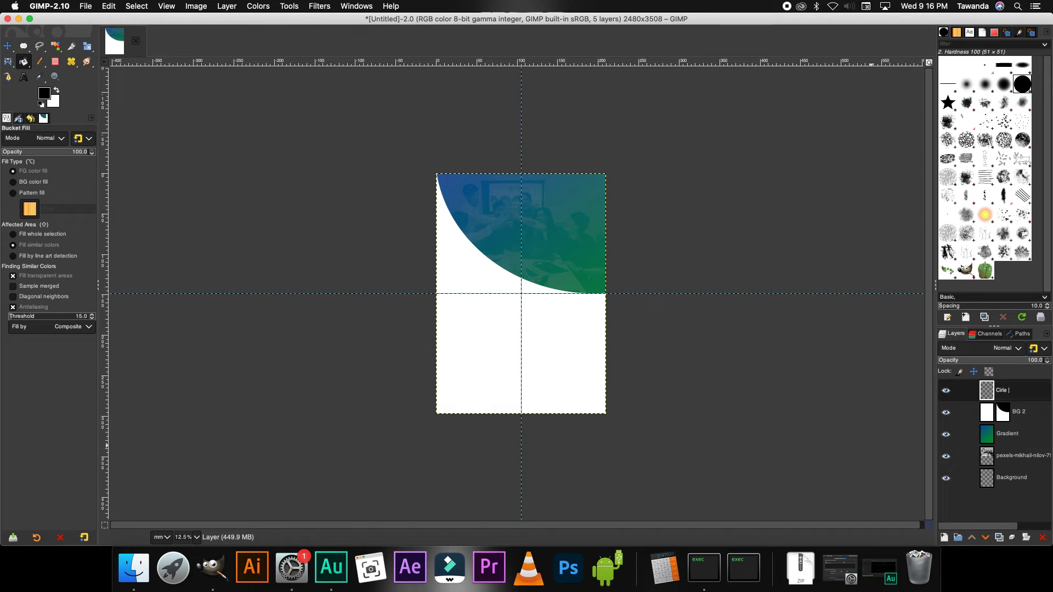
text(Inner Circle)
key(Return)
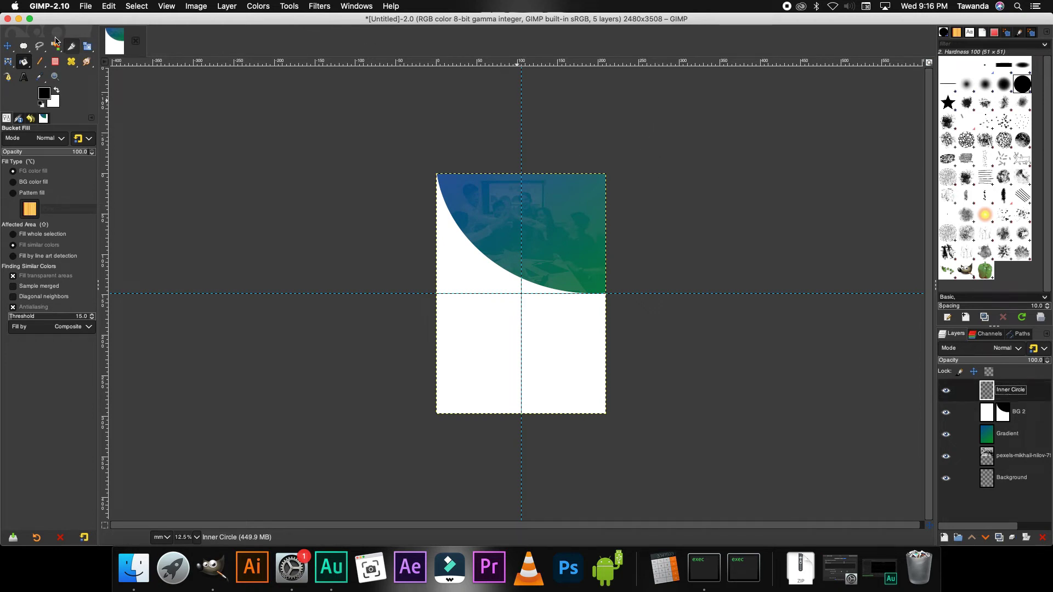
Step: Make an elliptical selection of about 2536 × 2304 px overlapping the page's upper-right corner, inside the gradient curve
click(23, 46)
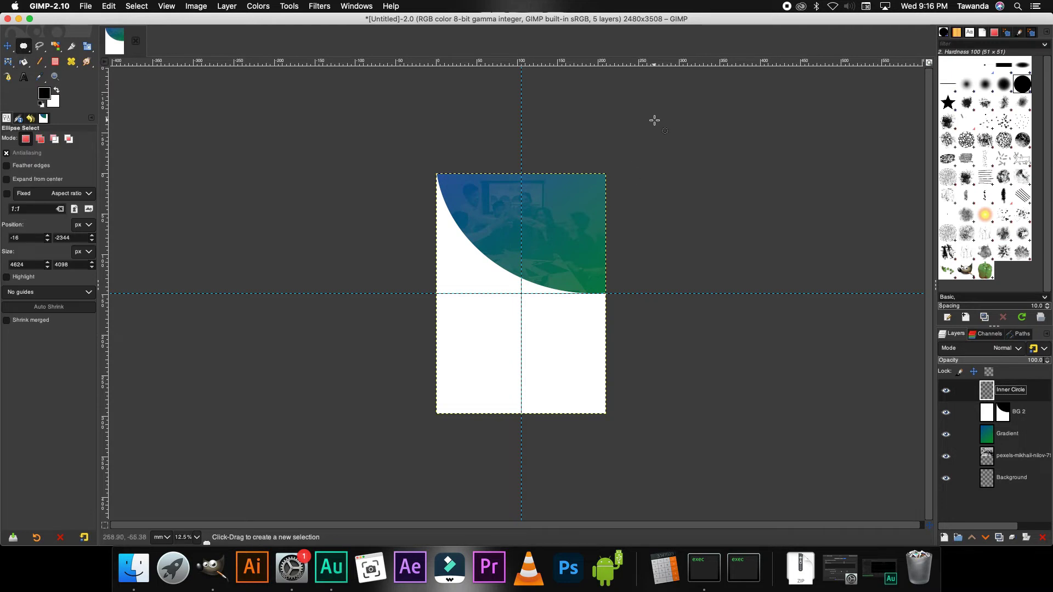
drag(654, 120, 509, 240)
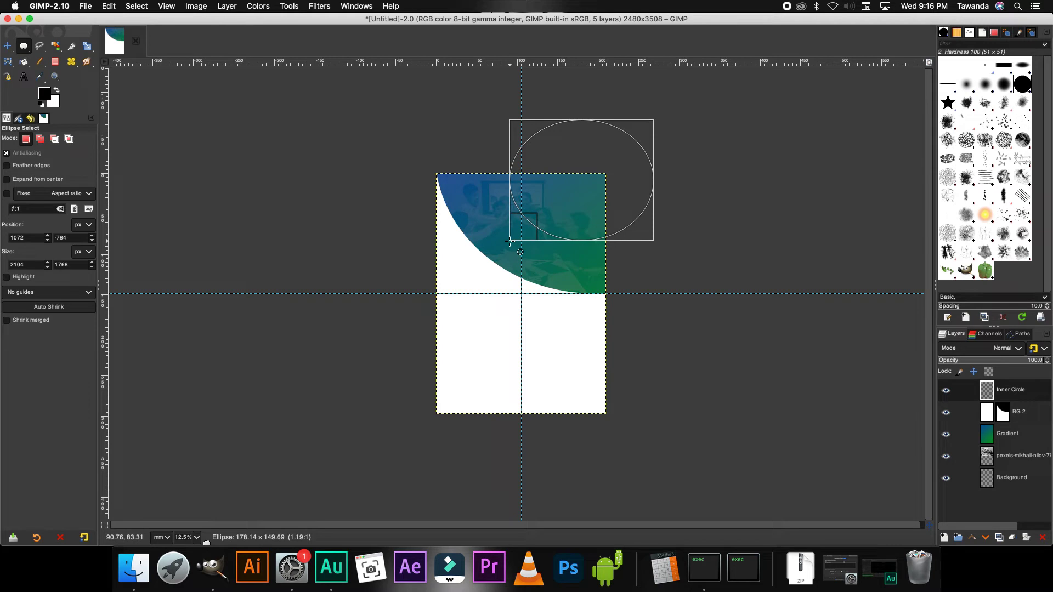
drag(522, 176, 548, 195)
drag(674, 247, 667, 229)
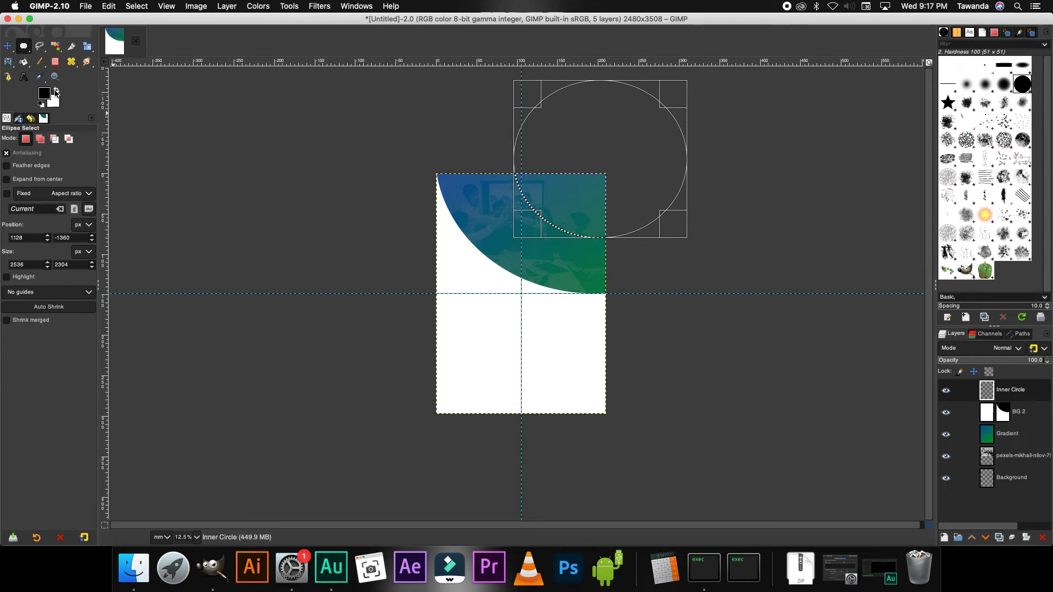
Step: Fill the elliptical selection with white on the Inner Circle layer and clear the selection
click(24, 61)
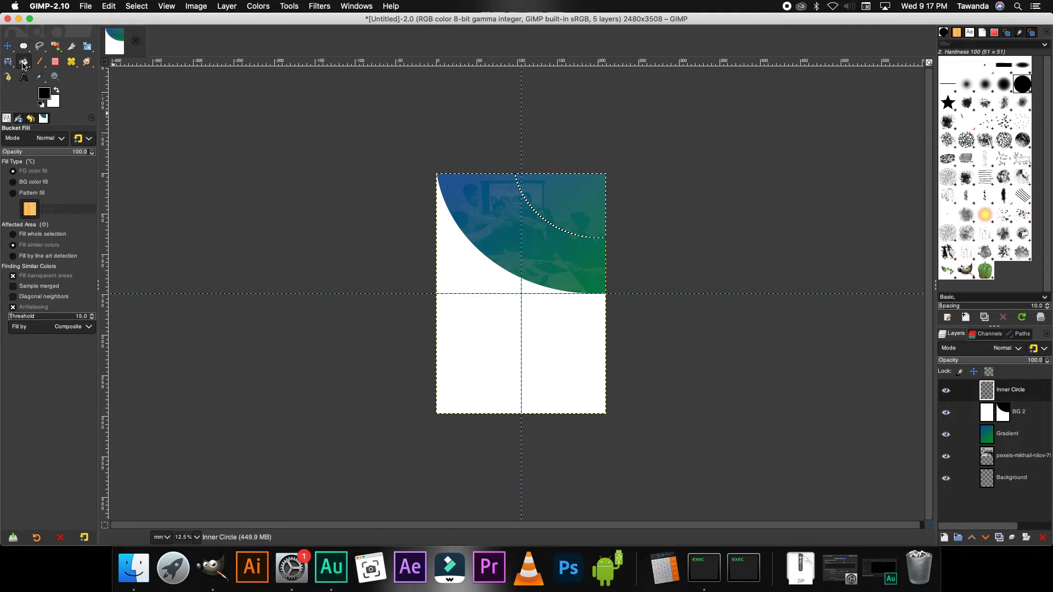
click(62, 91)
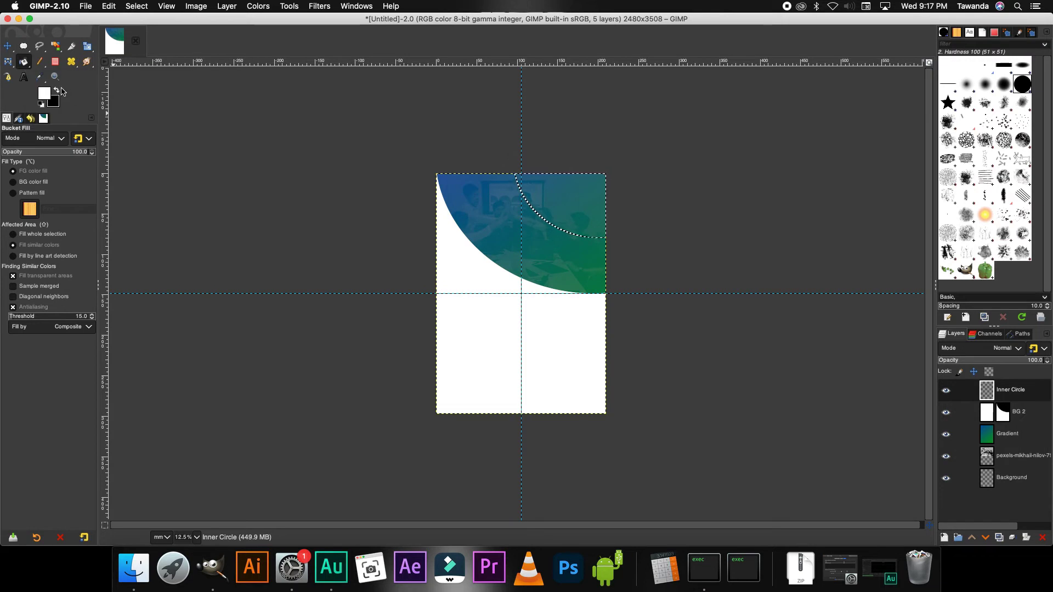
click(582, 204)
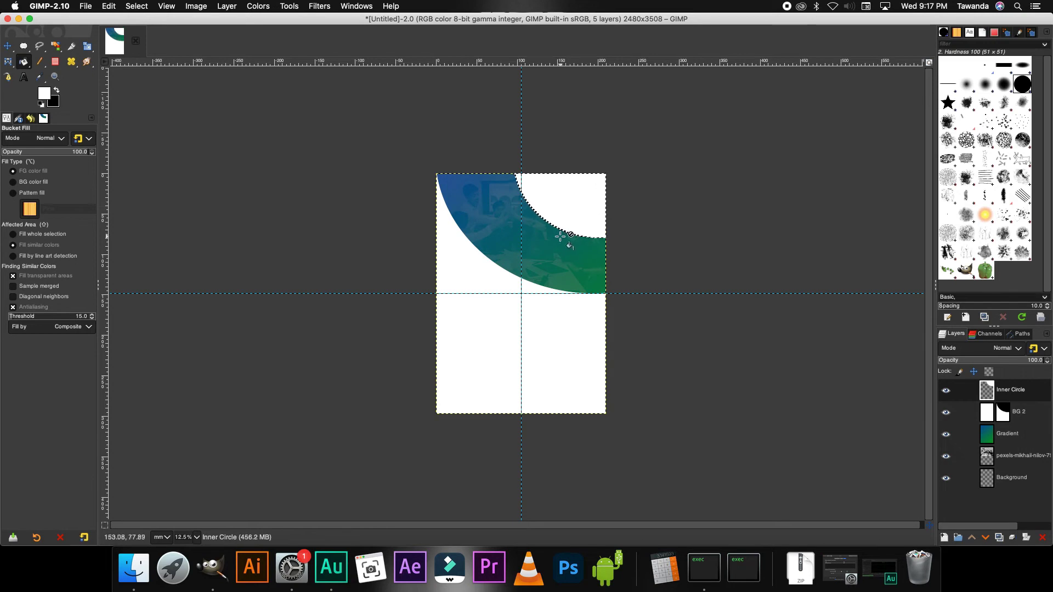
key(super+shift+a)
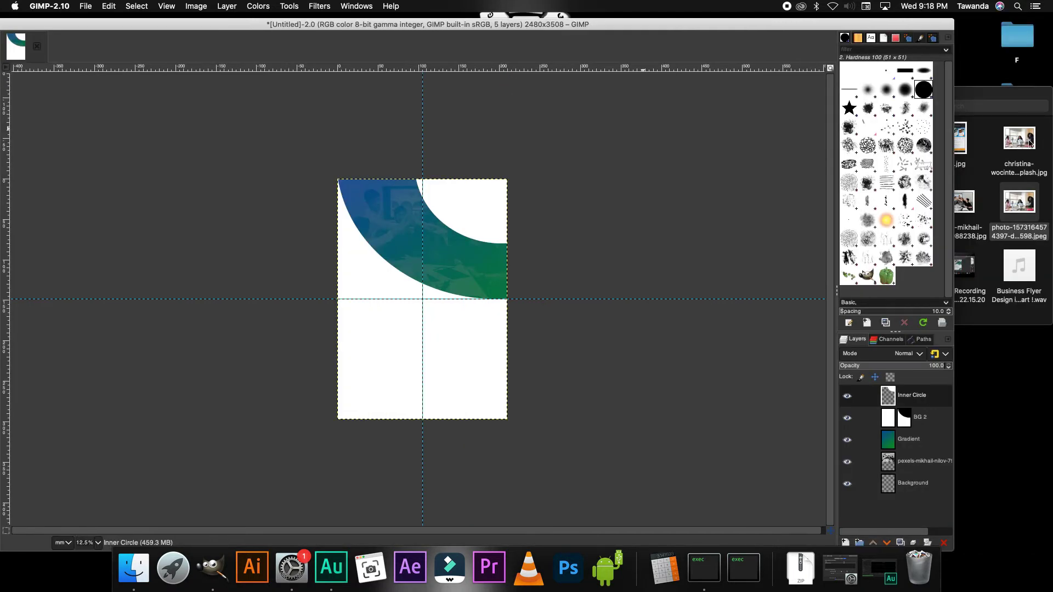
Step: Import the office meeting photo of three women as a new layer and scale it proportionally to roughly 60% of the page width, centred
drag(1029, 143, 403, 217)
click(301, 163)
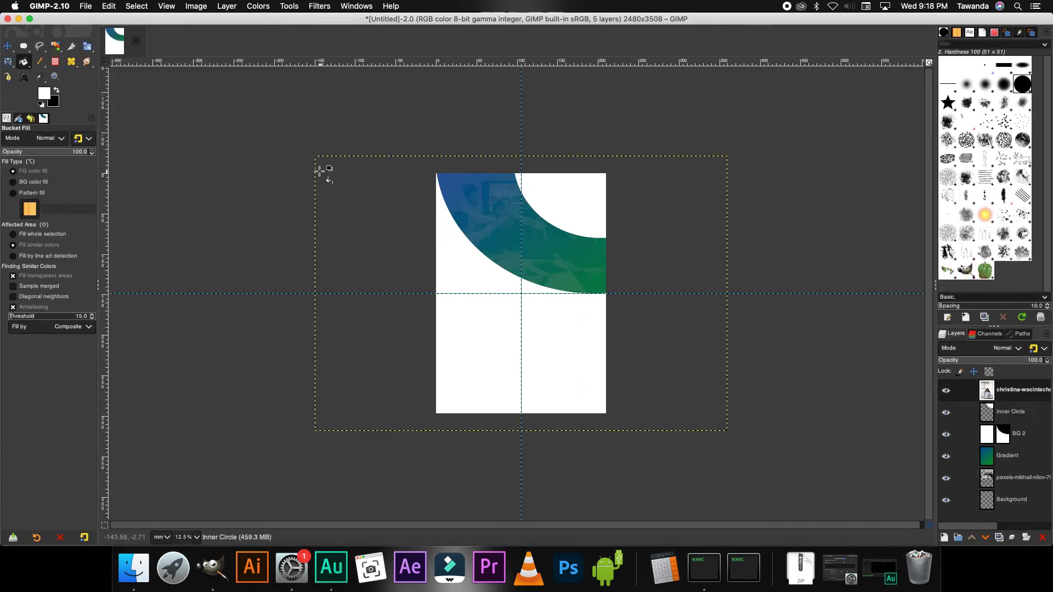
click(88, 46)
drag(689, 400, 521, 287)
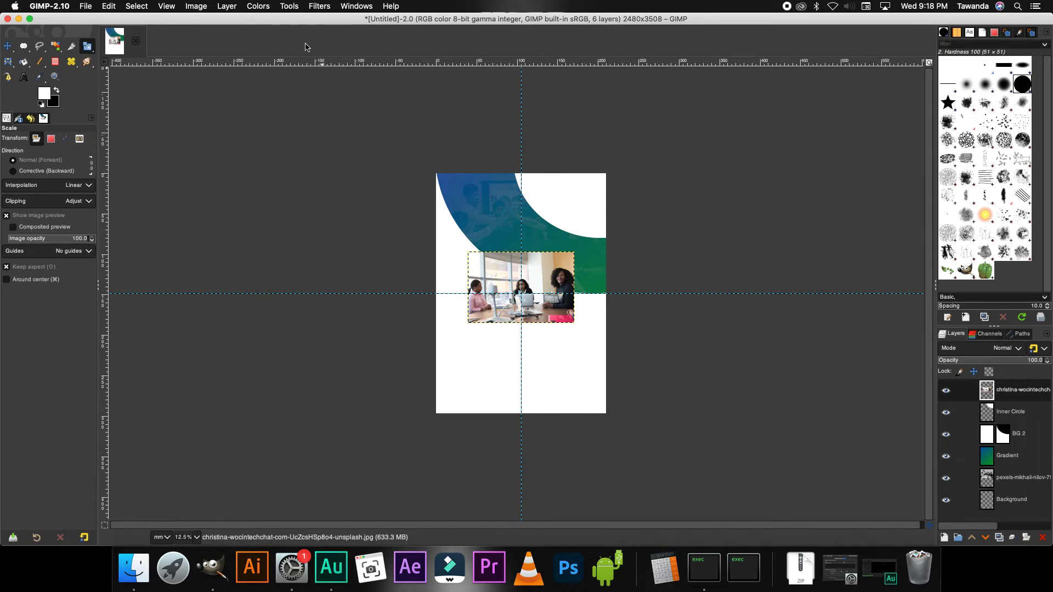
Step: Make a circular selection of about 1013 × 1012 px around the two women in the photo's right part
click(24, 46)
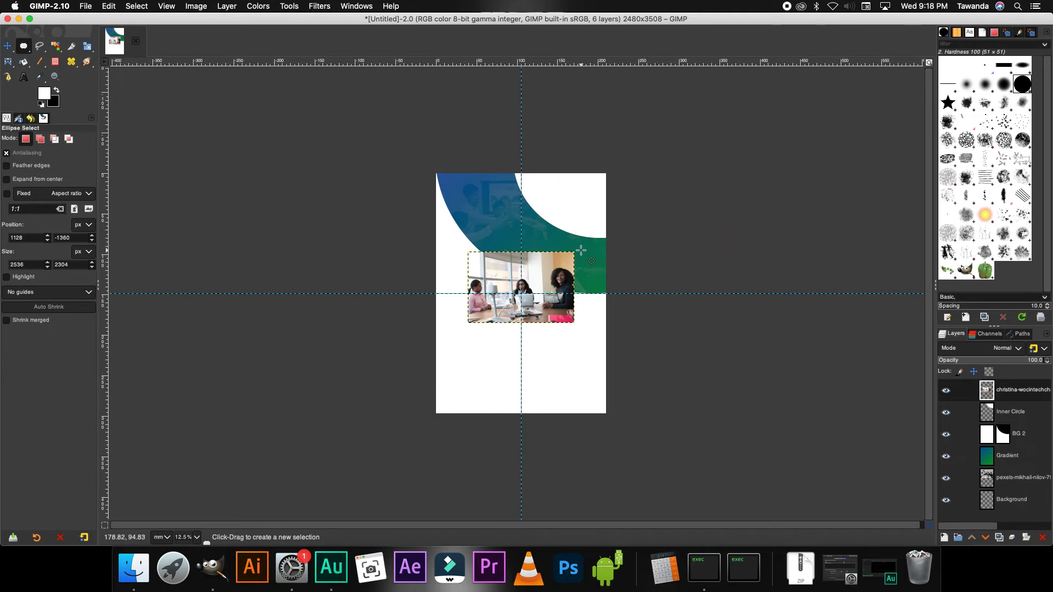
key(plus)
key(plus)
key(plus)
key(plus)
key(plus)
drag(816, 95, 445, 465)
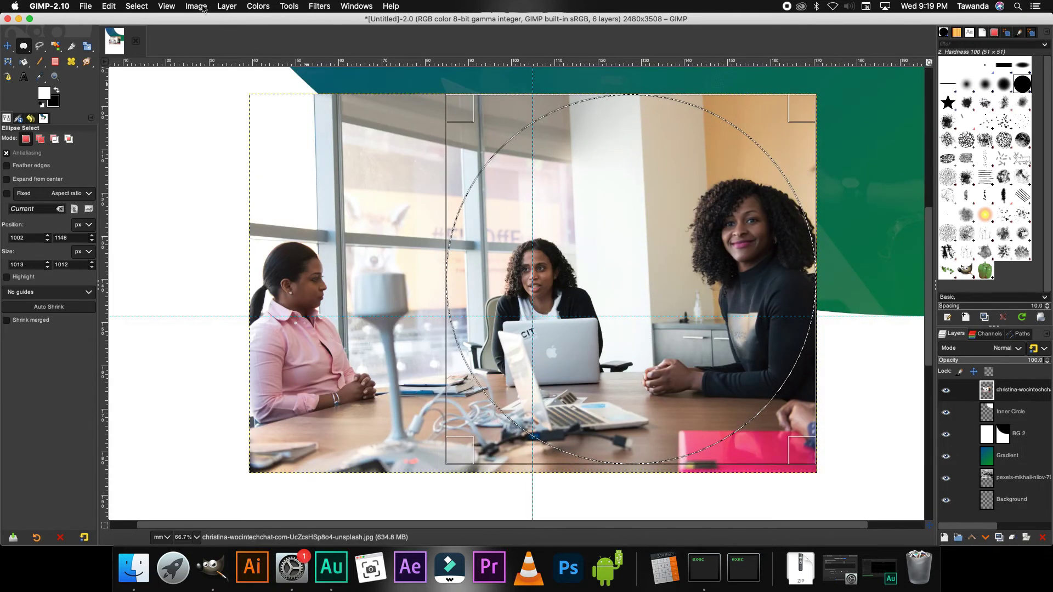
Step: Invert the circular selection and delete the meeting photo's area outside the circle
click(137, 6)
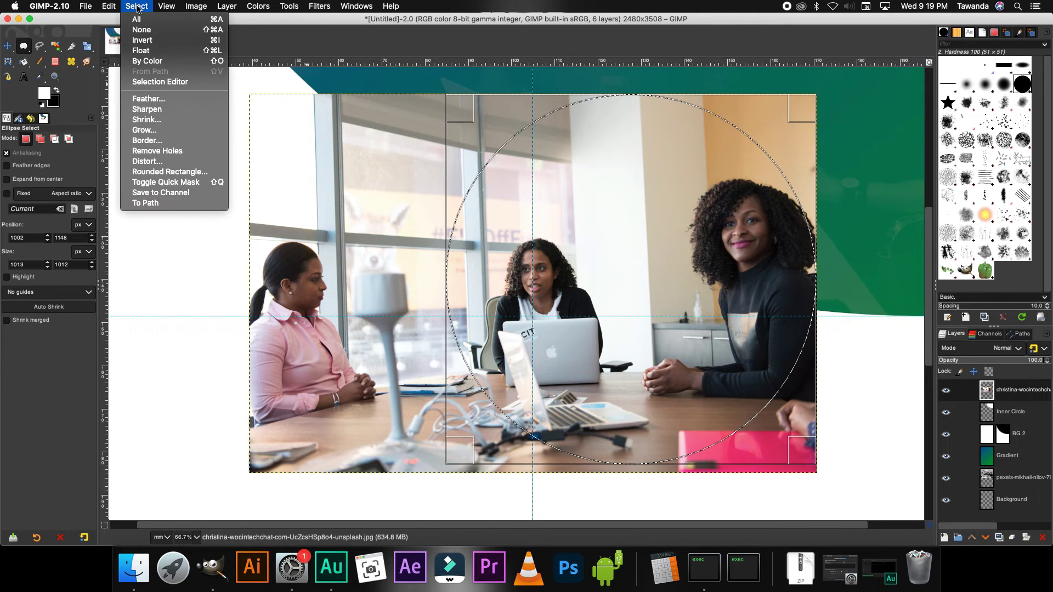
click(174, 43)
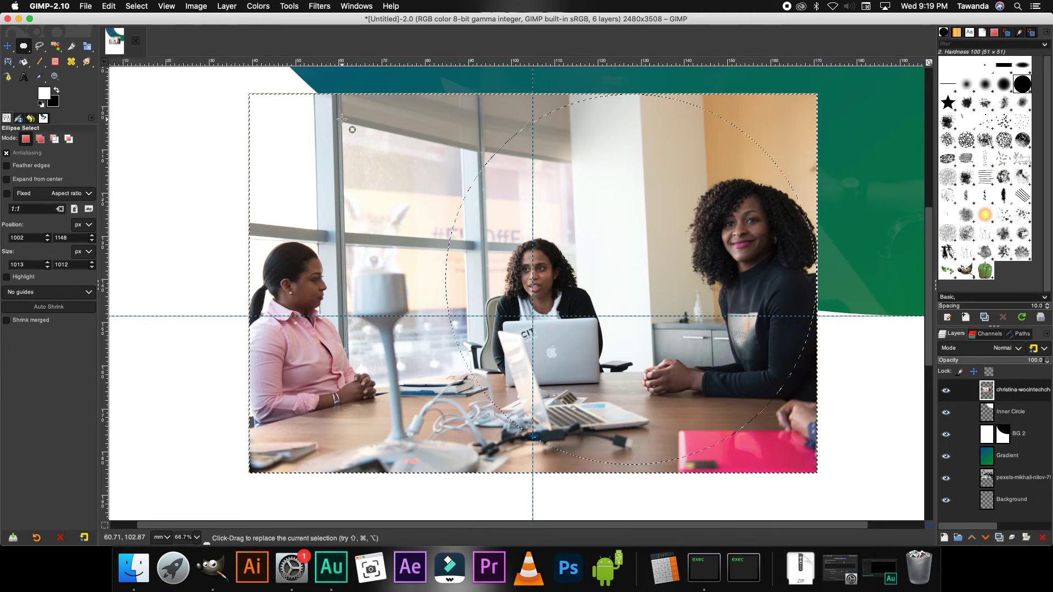
key(Delete)
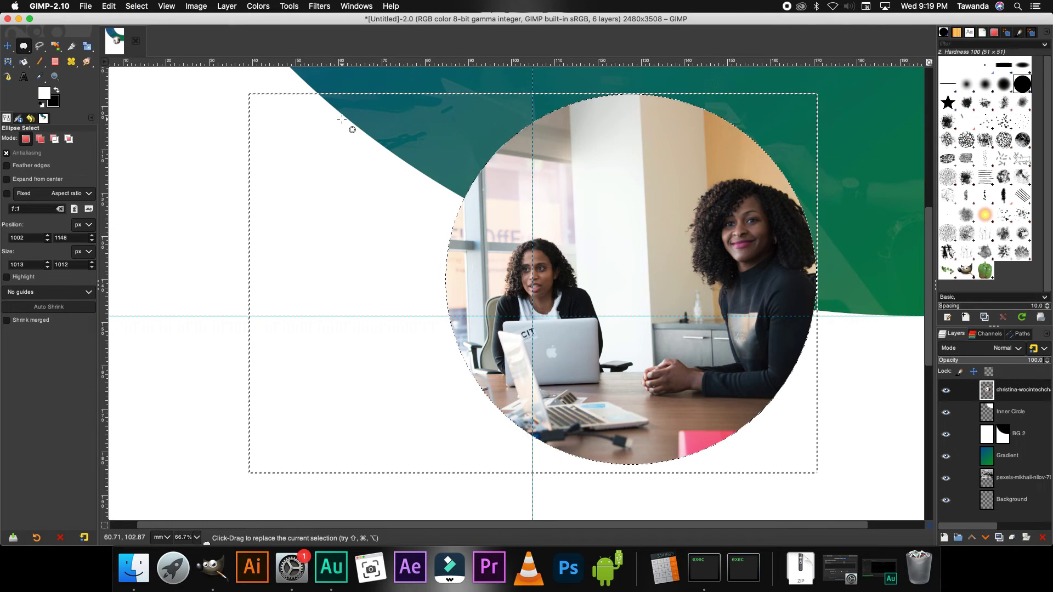
Step: Clear the selection and add a new layer named Bottom Circle above the meeting photo
key(ctrl+shift+a)
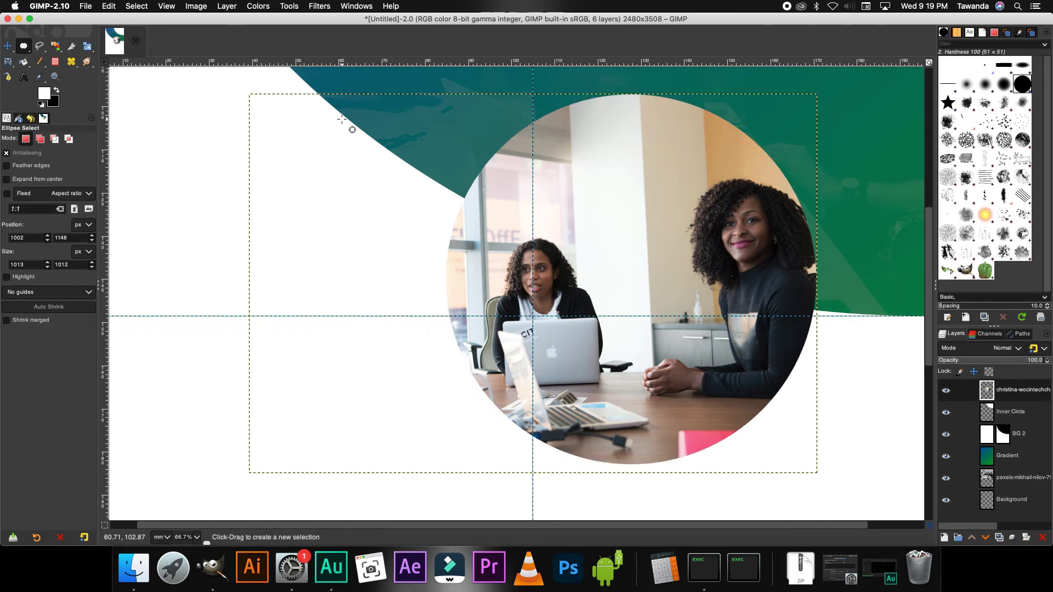
click(945, 538)
click(1023, 532)
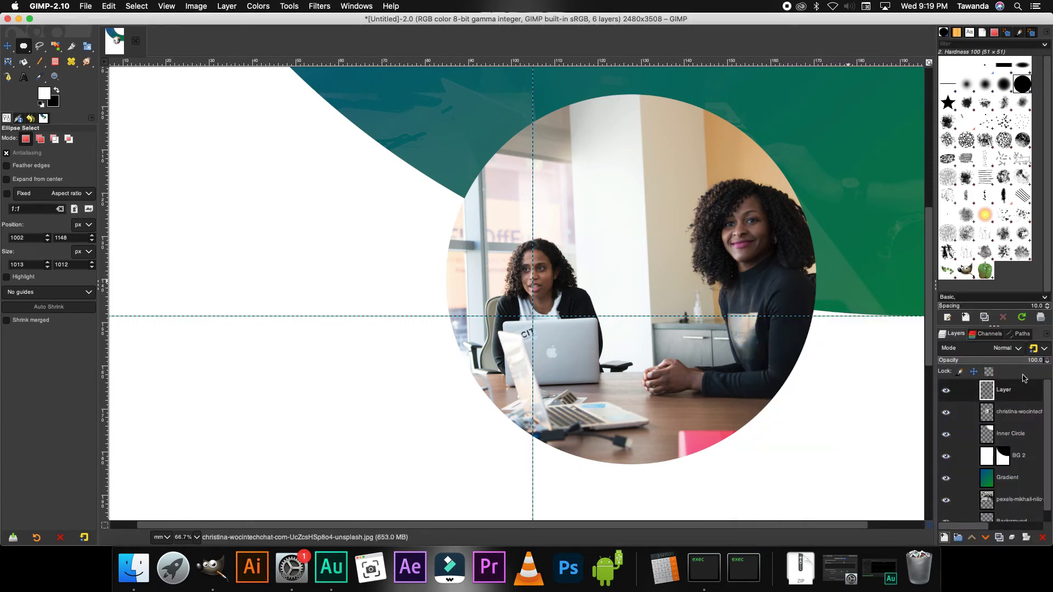
double_click(1004, 392)
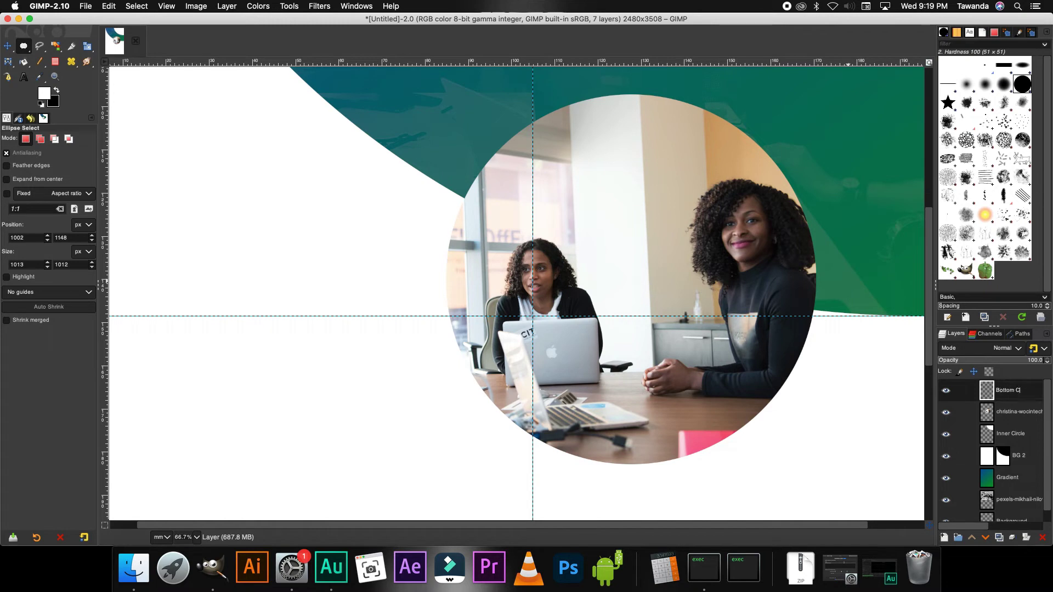
text(Bottom Circle)
key(Return)
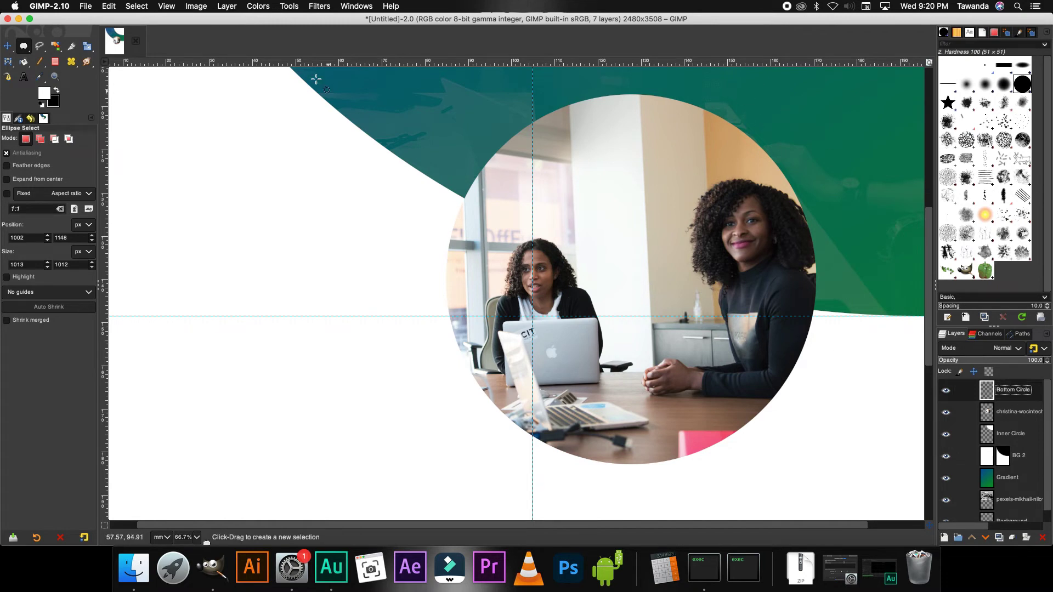
Step: Make a circular selection of about 1053 × 1053 px over the meeting photo, fill it with white on Bottom Circle and clear the selection
drag(788, 93, 505, 478)
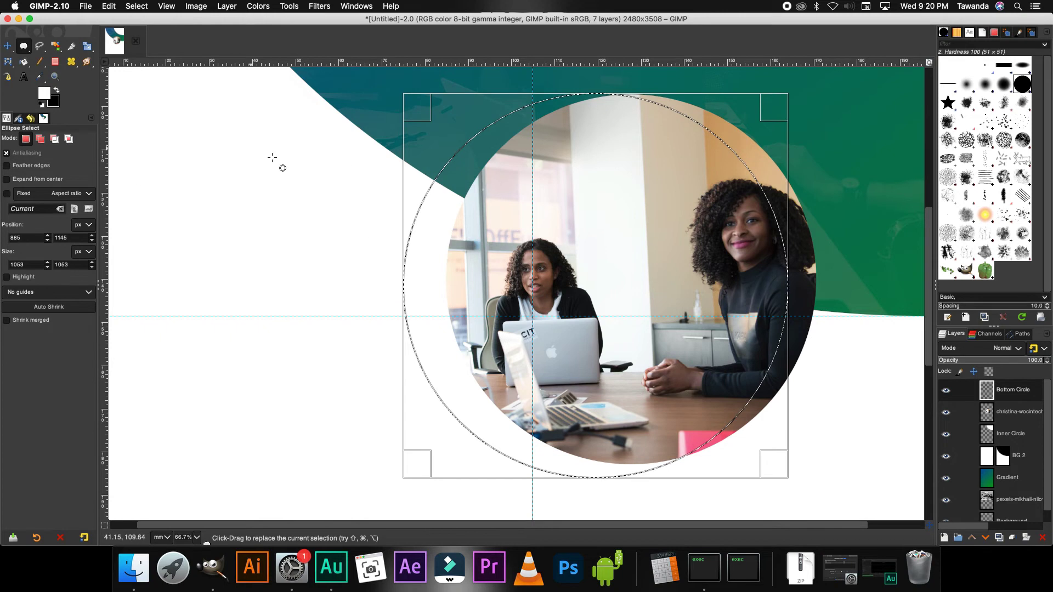
click(23, 62)
right_click(591, 184)
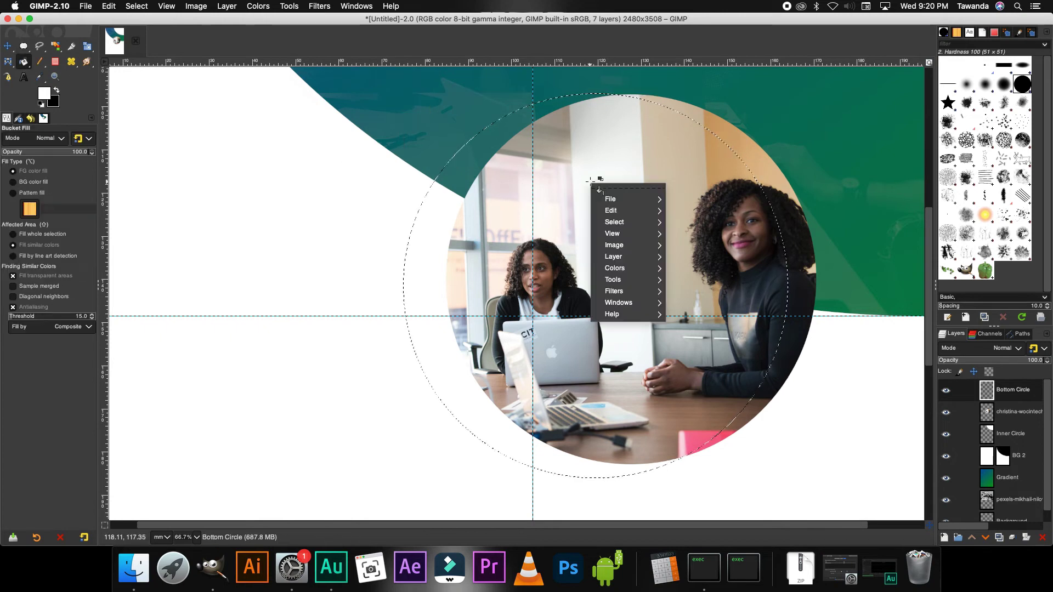
mouse_move(614, 208)
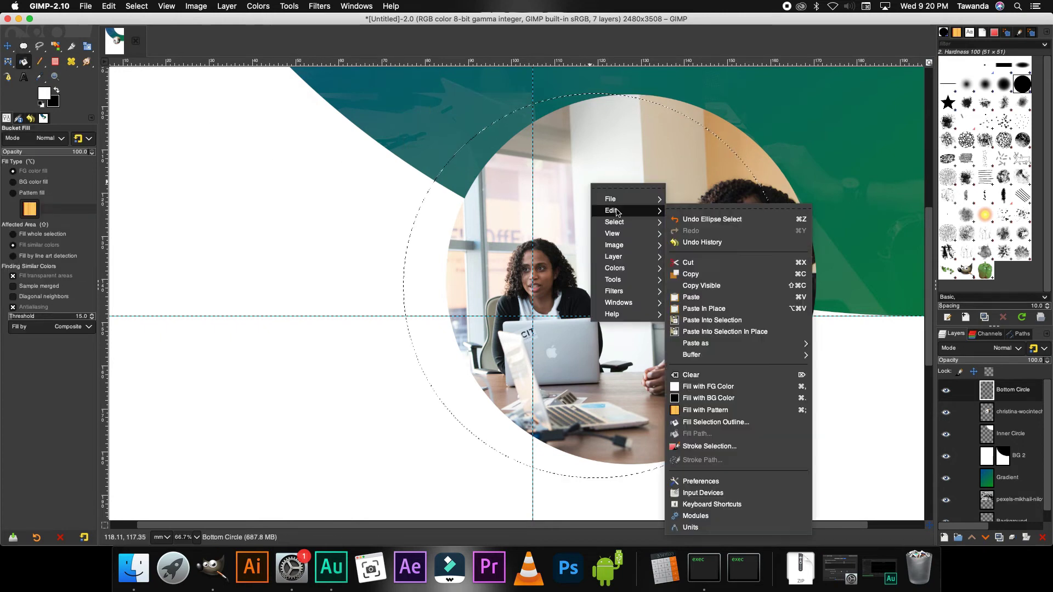
click(753, 389)
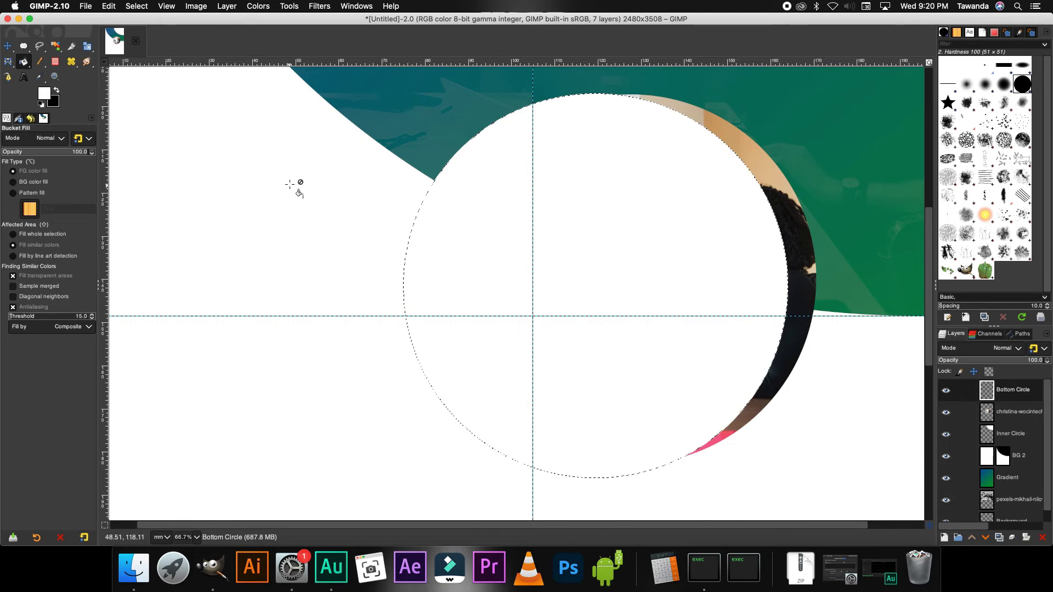
key(shift+super+a)
Step: Raise the meeting photo layer above Bottom Circle and centre the round photo on the white circle as an even border
click(990, 414)
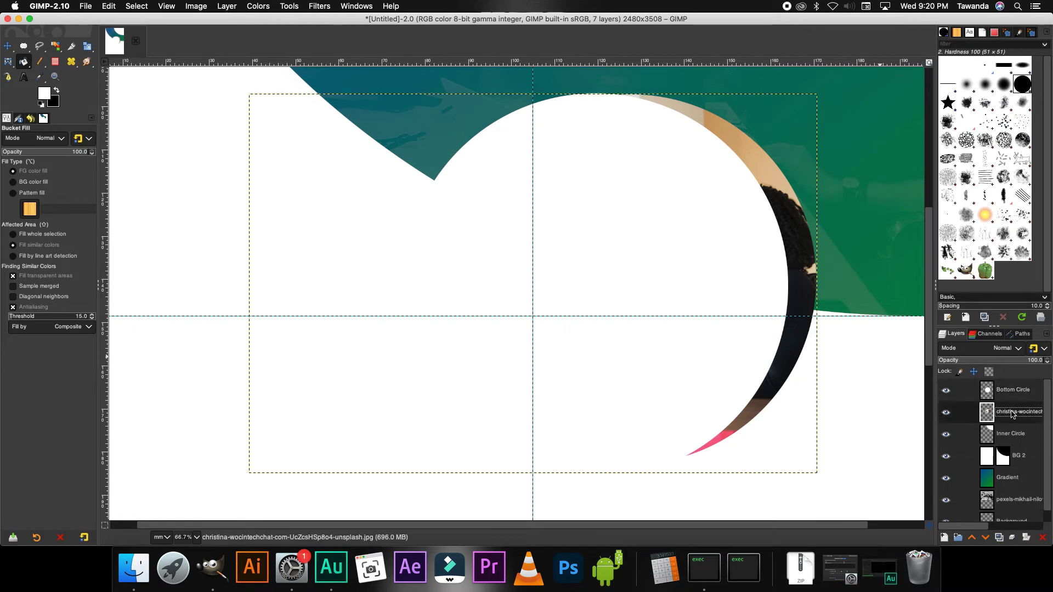
drag(993, 415, 990, 387)
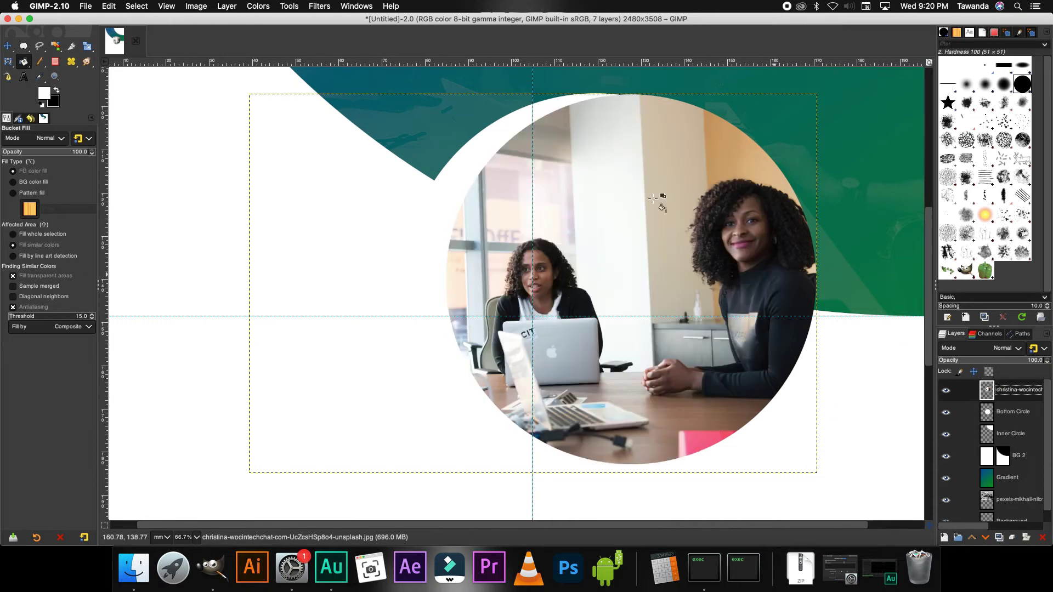
click(8, 47)
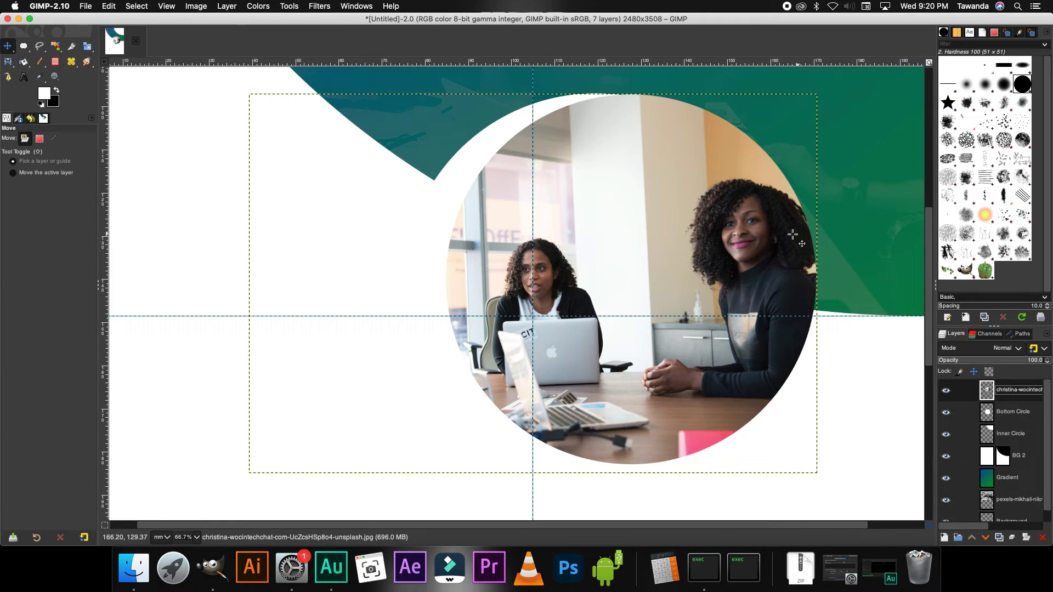
drag(674, 230, 639, 235)
Step: Merge the meeting photo down into Bottom Circle and move the bordered circle up and left over the gradient band's lower edge
right_click(1024, 393)
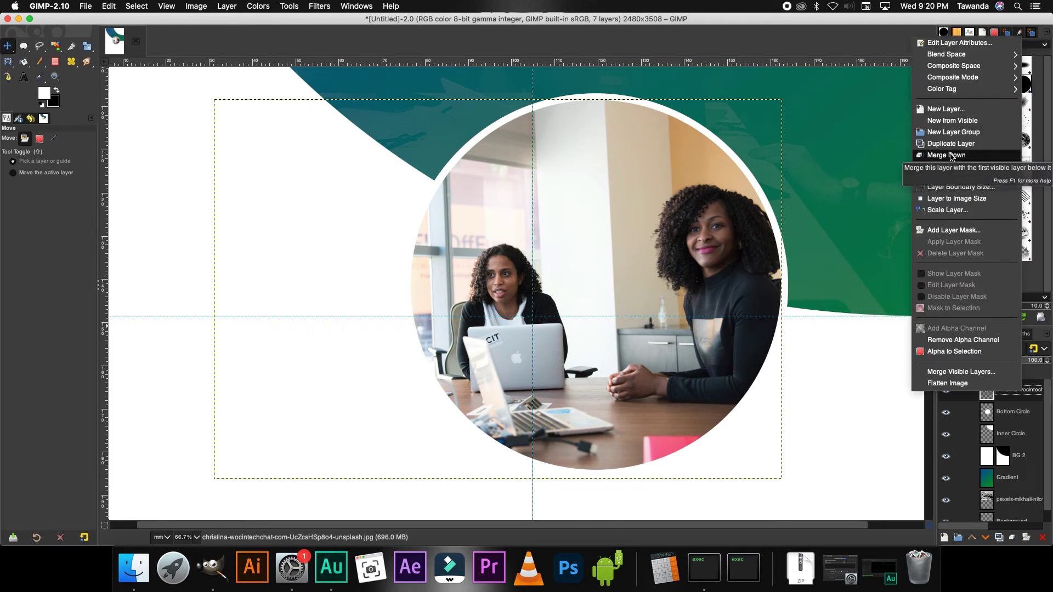
click(948, 156)
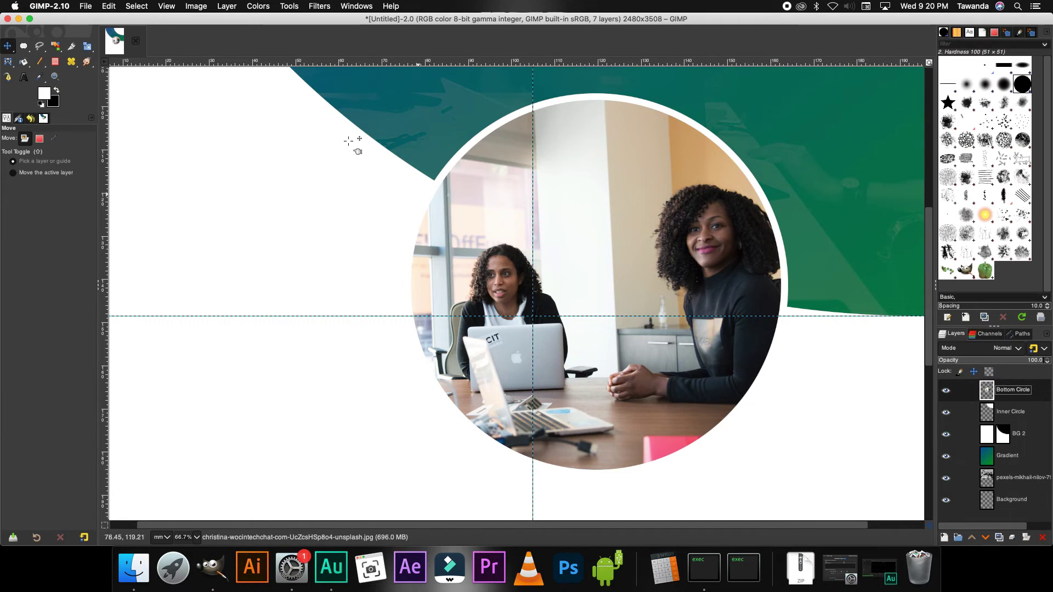
drag(689, 227, 628, 234)
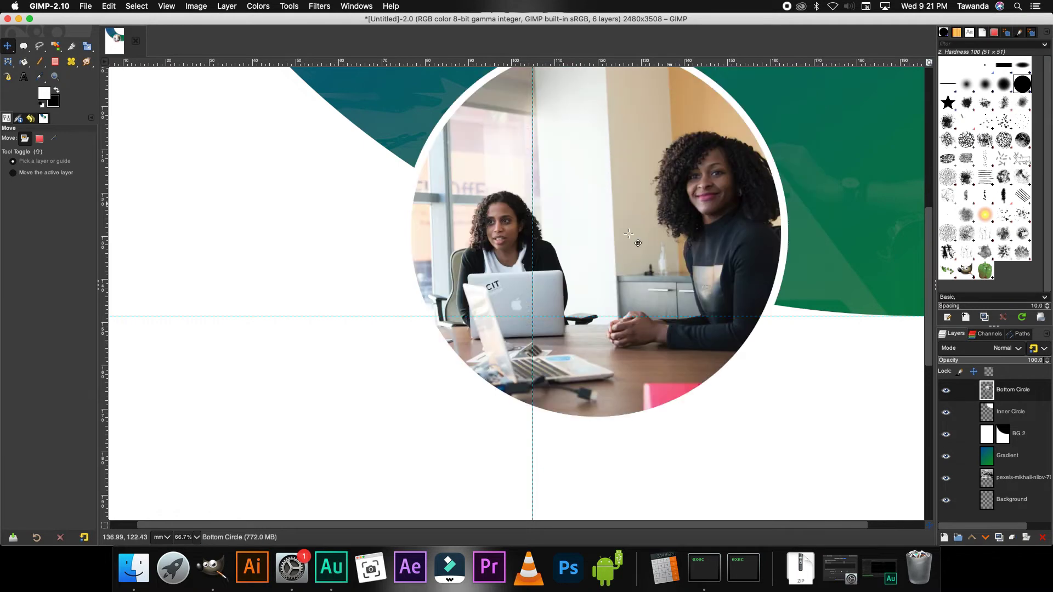
scroll(577, 284, down, 5)
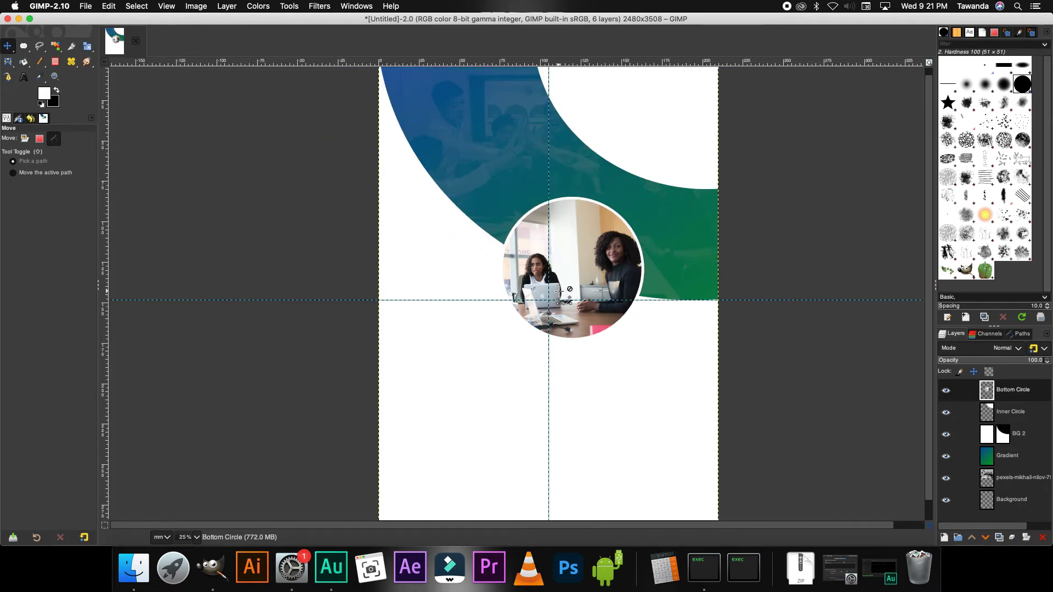
drag(584, 269, 512, 271)
Step: Scale the Bottom Circle layer down proportionally to about 2085 × 2949 px
key(shift+s)
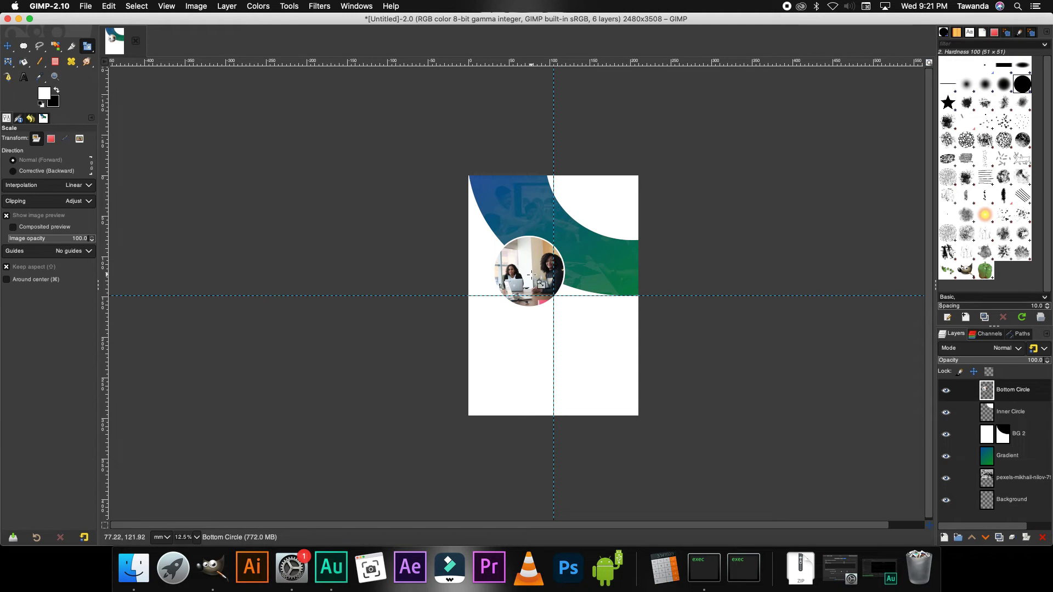
click(532, 274)
drag(602, 341, 521, 277)
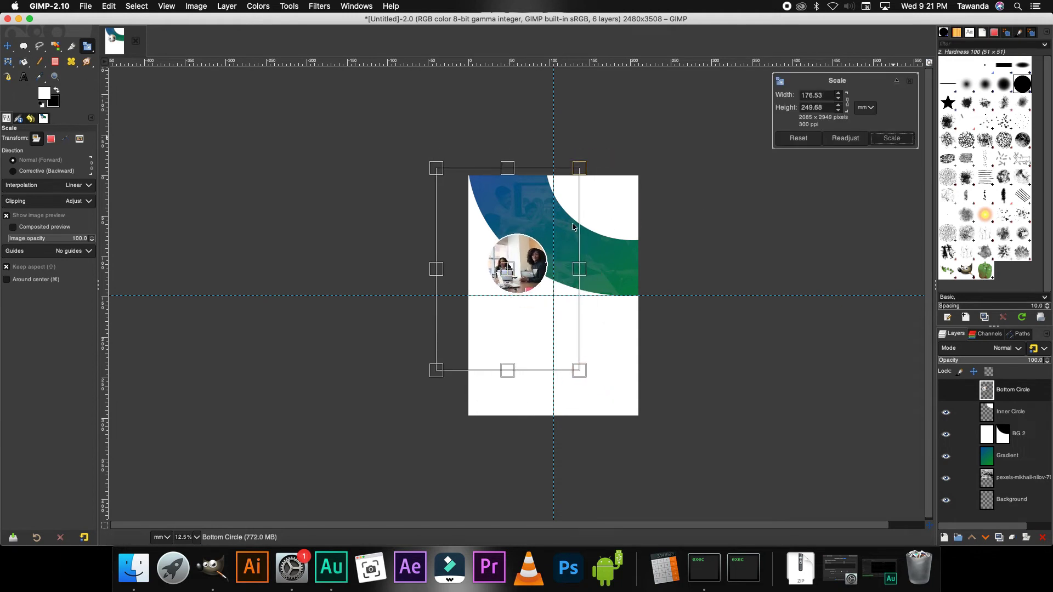
key(Return)
key(shift+3)
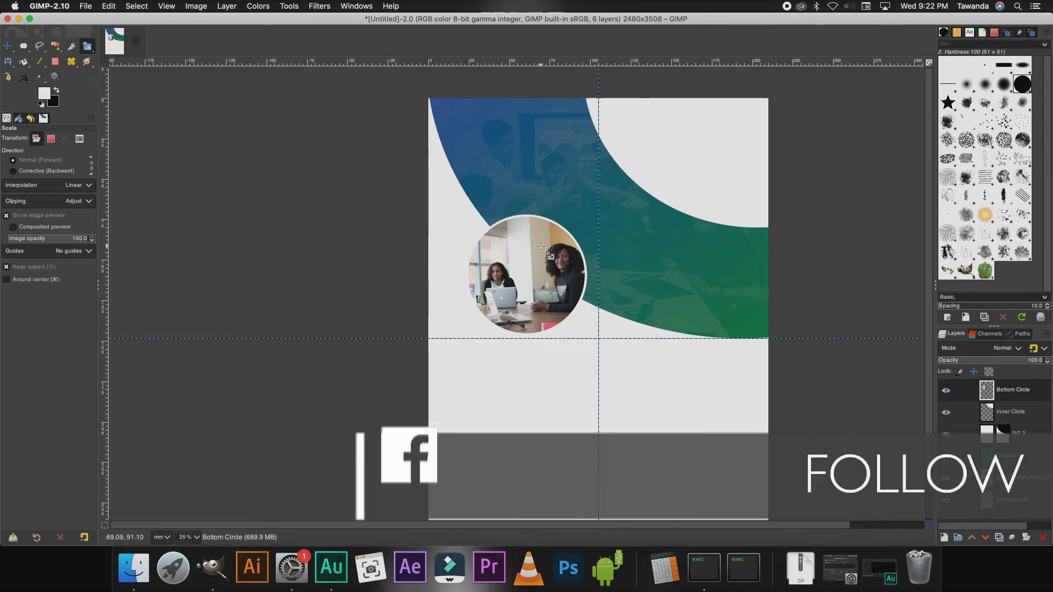
Step: Add a new transparent 2480 × 3508 px layer named Path
click(9, 78)
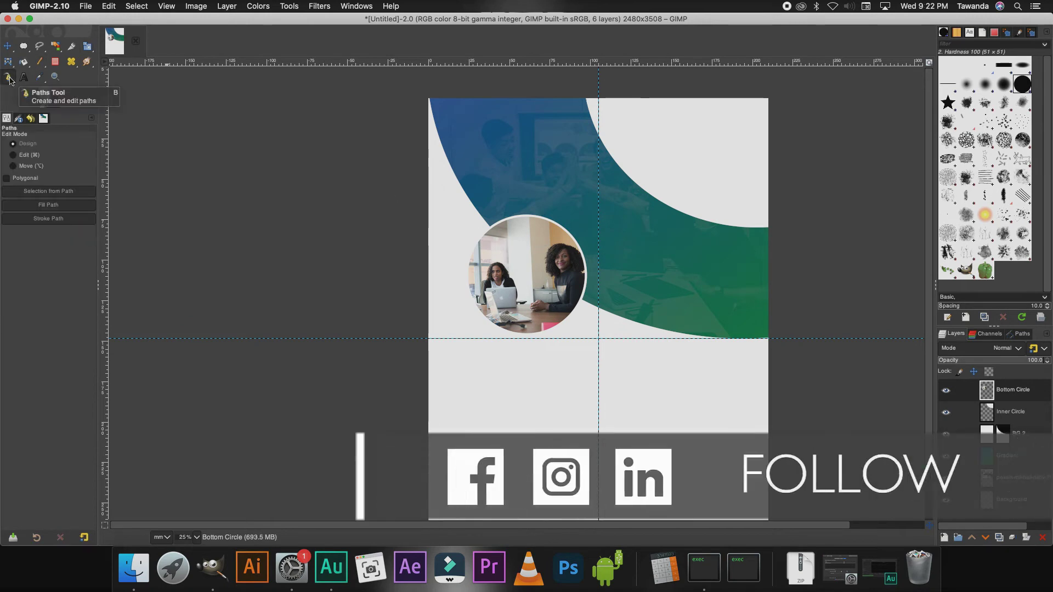
click(944, 539)
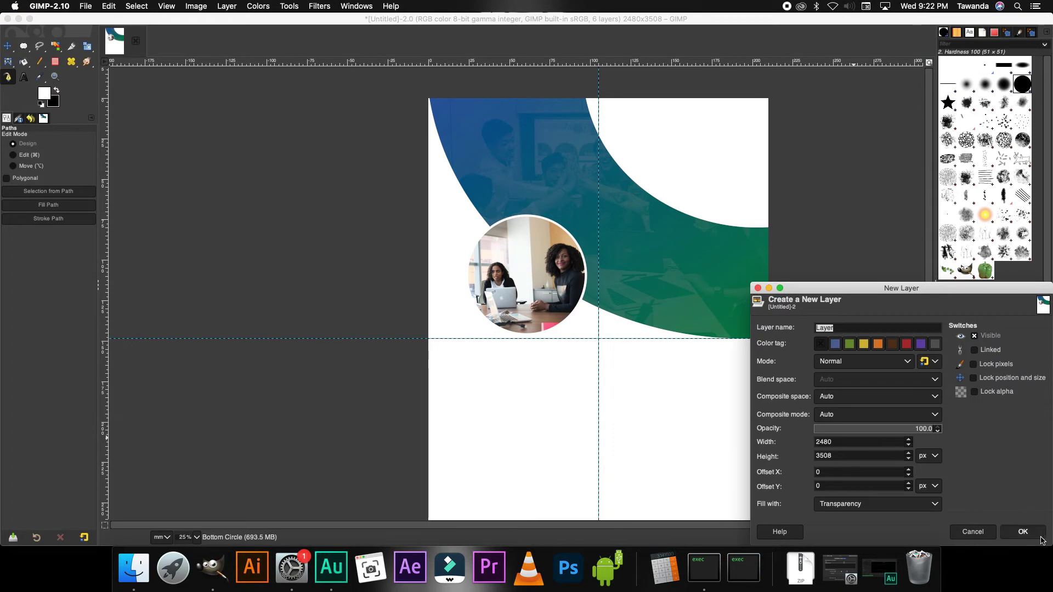
click(1023, 535)
double_click(1001, 392)
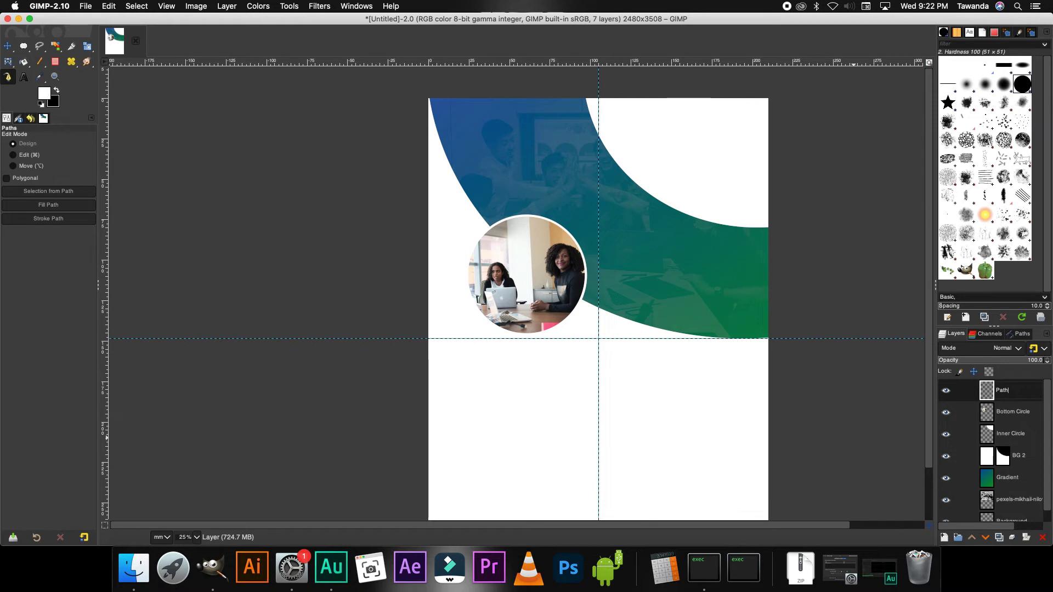
Step: Move the circular meeting photo slightly down and left, close to the horizontal guide
click(7, 46)
drag(537, 272, 528, 284)
Step: Draw a straight diagonal path from the photo circle's upper-right edge to the large white inner circle's edge
click(7, 77)
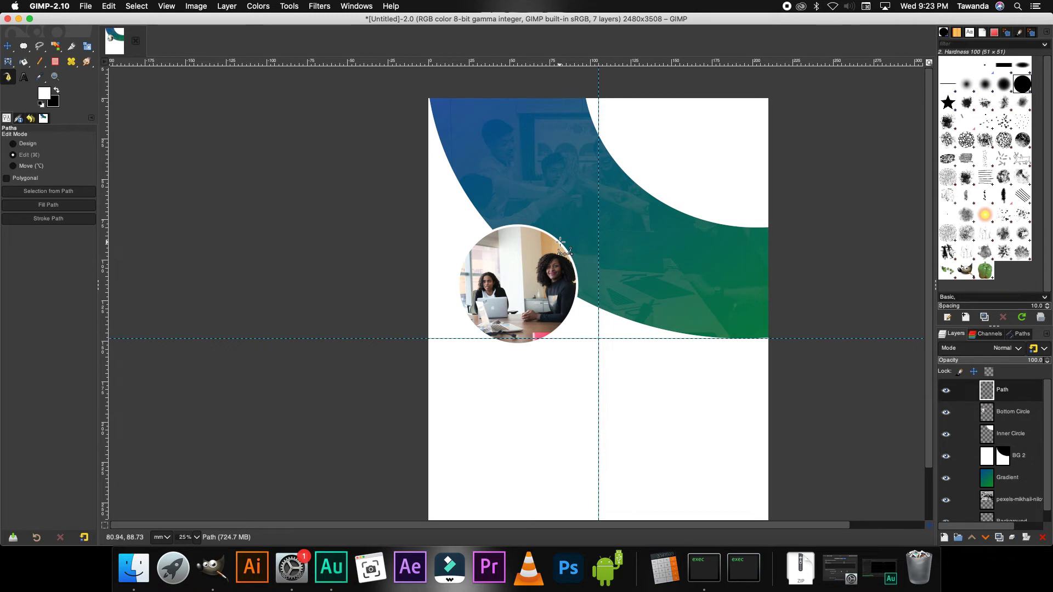
scroll(560, 241, up, 2)
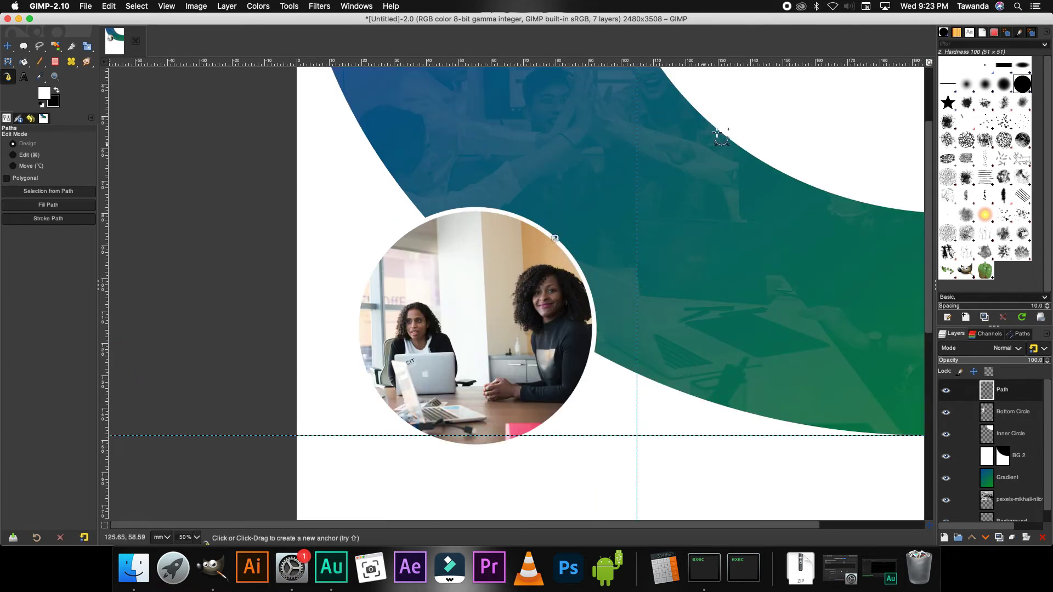
scroll(723, 131, down, 2)
scroll(723, 129, down, 2)
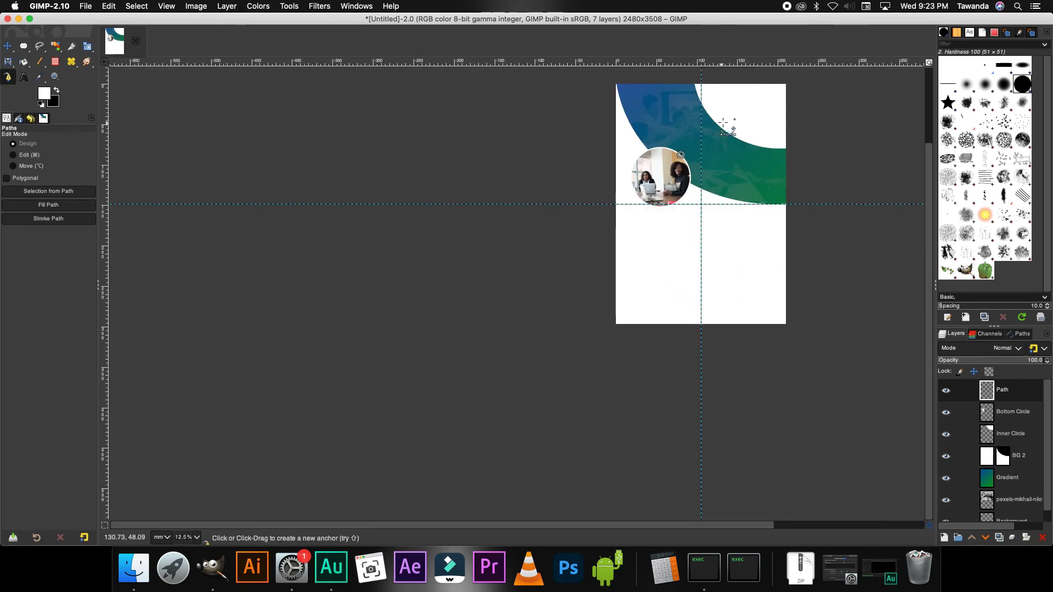
click(722, 121)
scroll(707, 104, up, 2)
Step: Stroke the diagonal path with a solid white line 25 px wide on the Path layer
right_click(706, 175)
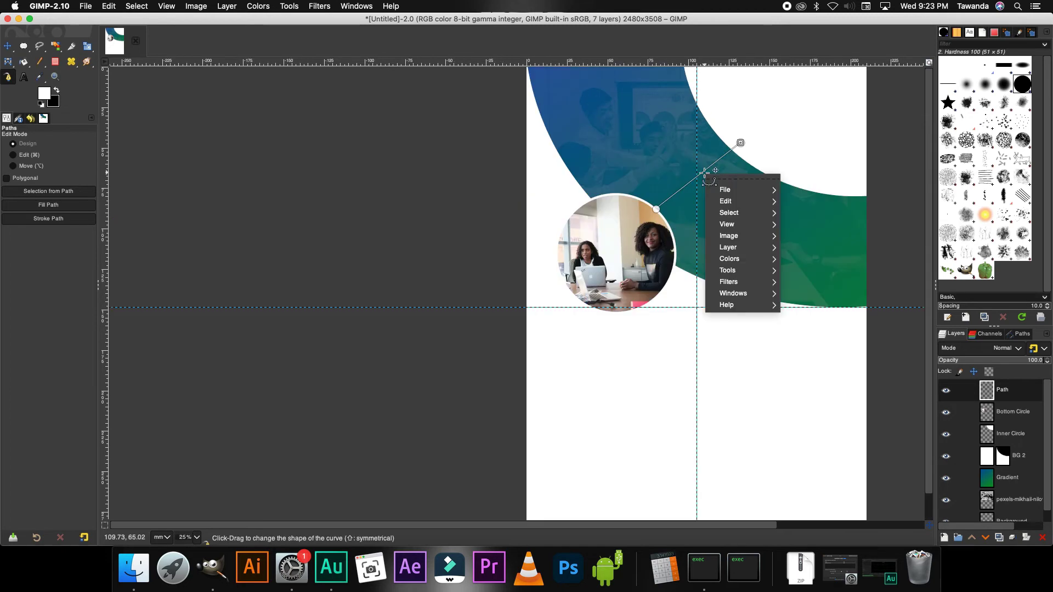
mouse_move(741, 207)
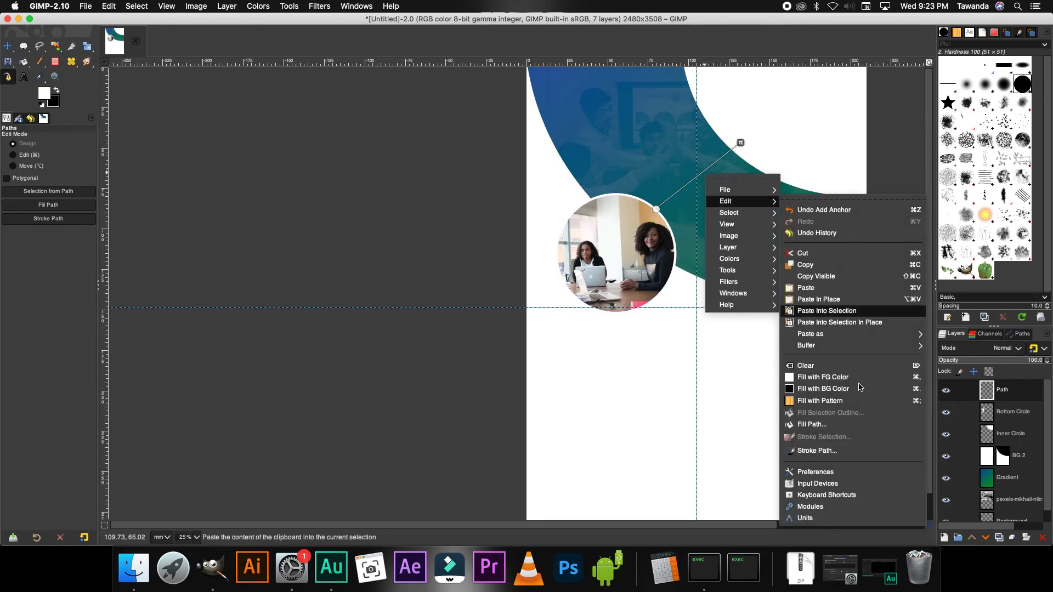
click(832, 452)
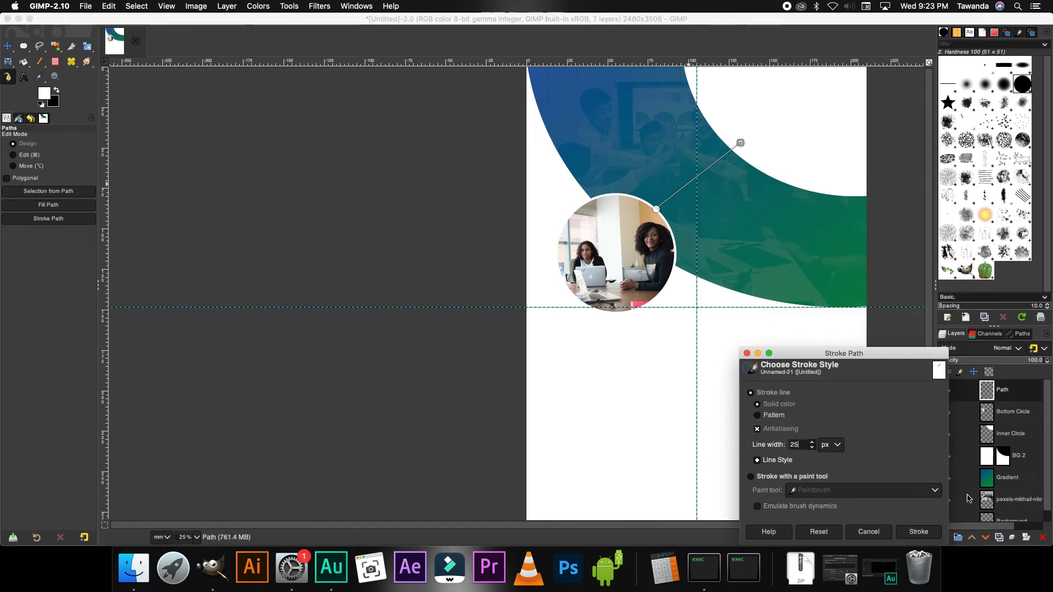
click(919, 532)
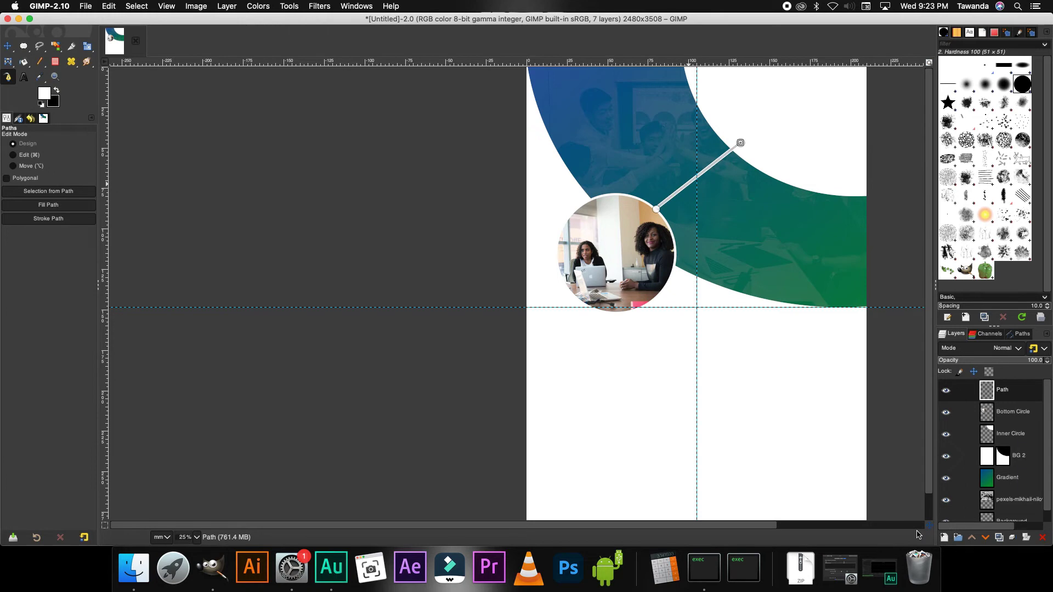
Step: Nudge the circular meeting photo up and left so its lower edge rests on the horizontal guide
key(m)
scroll(629, 267, up, 1)
drag(628, 274, 620, 272)
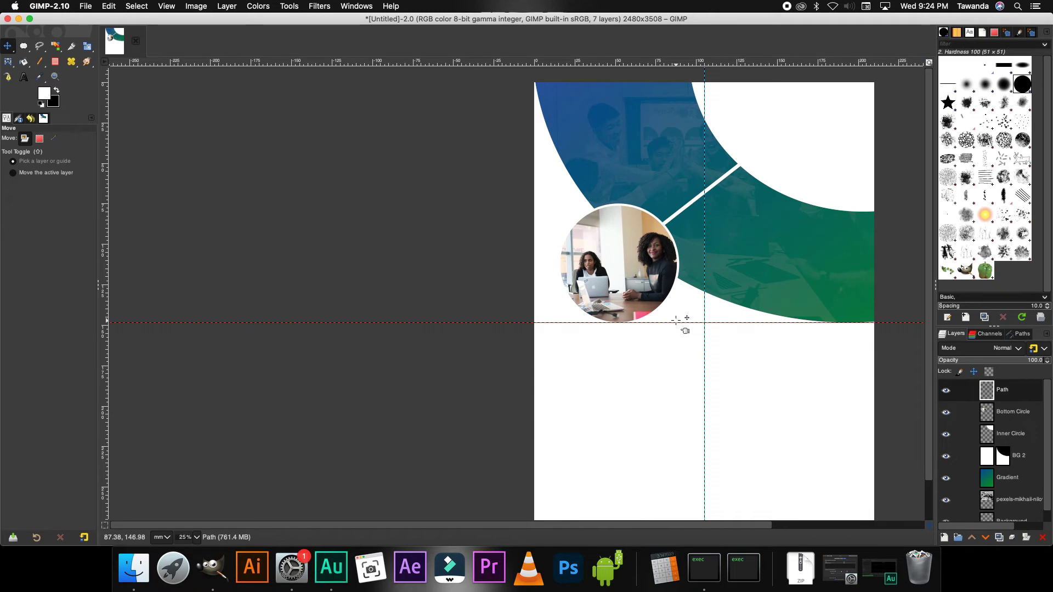
key(minus)
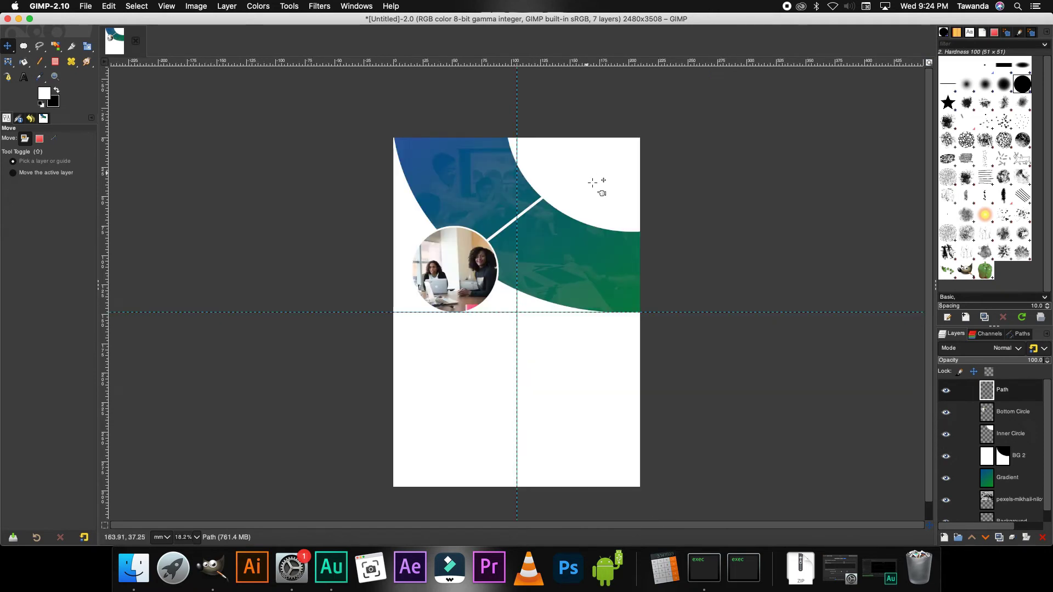
Step: Import the logo file Creative Guru.png from the Business Flyer tutorial folder in Finder as a new layer
click(133, 567)
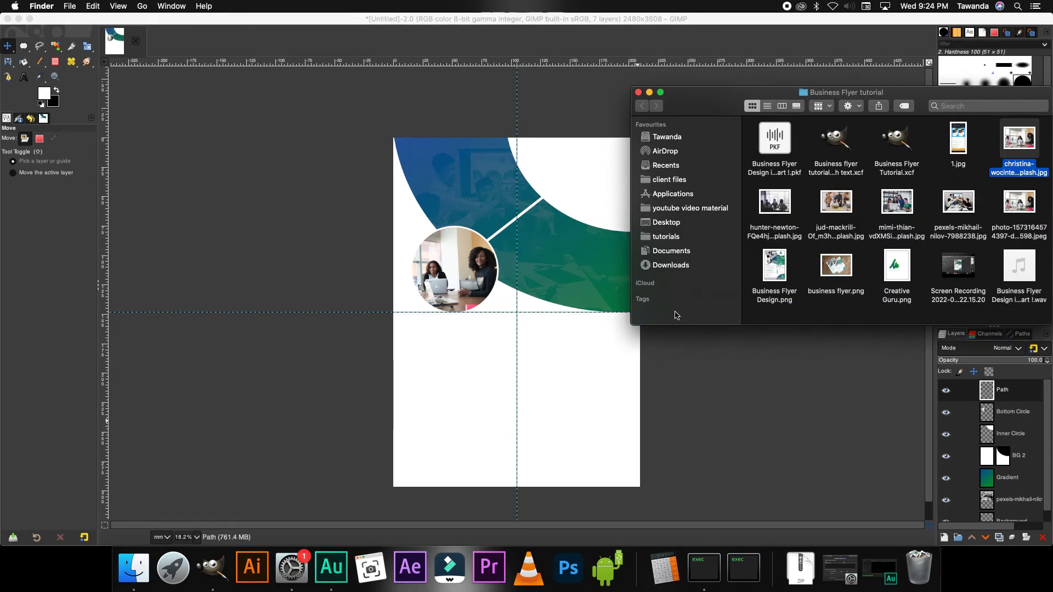
drag(896, 266, 591, 110)
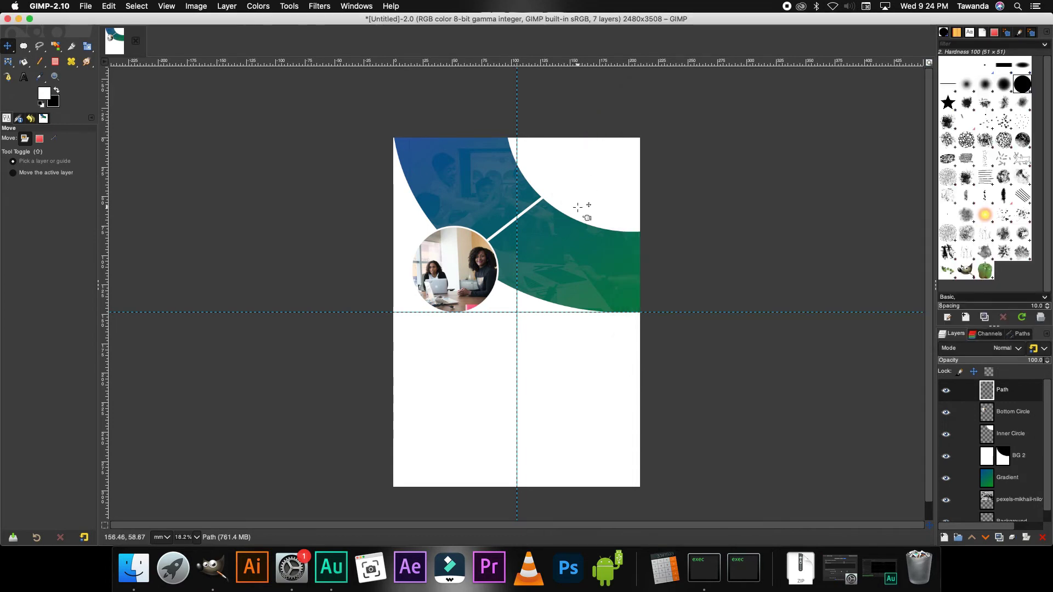
Step: Make an elliptical selection of about 806 × 698 px around the Creative Guru logo and invert it
click(25, 47)
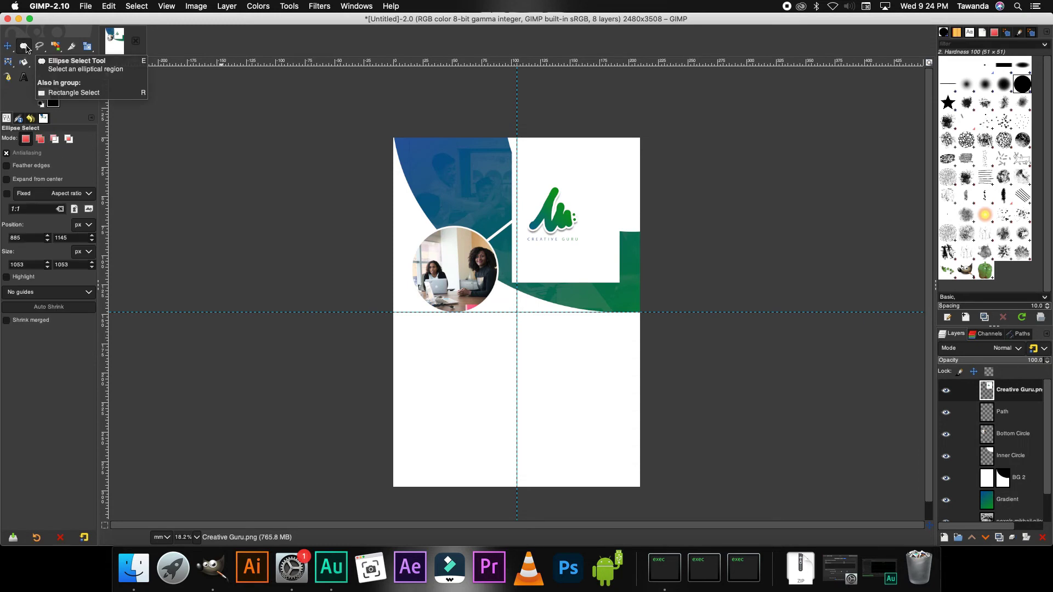
mouse_move(536, 182)
mouse_down()
mouse_move(575, 242)
mouse_move(622, 248)
mouse_move(592, 252)
mouse_up()
right_click(568, 225)
mouse_move(614, 262)
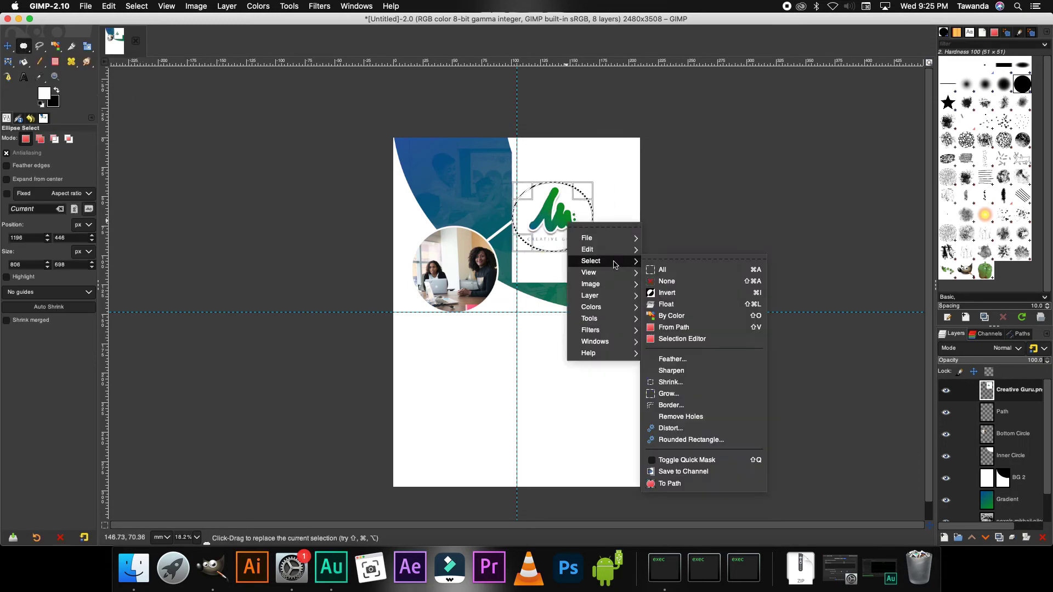
click(666, 292)
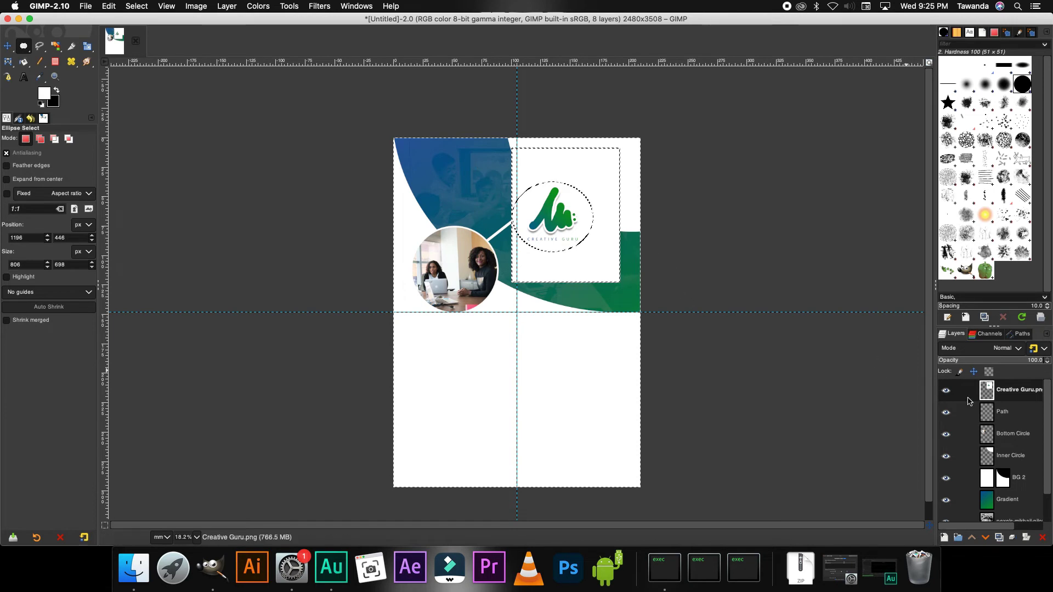
Step: Add an alpha channel to the Creative Guru logo layer, delete everything outside the ellipse and clear the selection
right_click(992, 388)
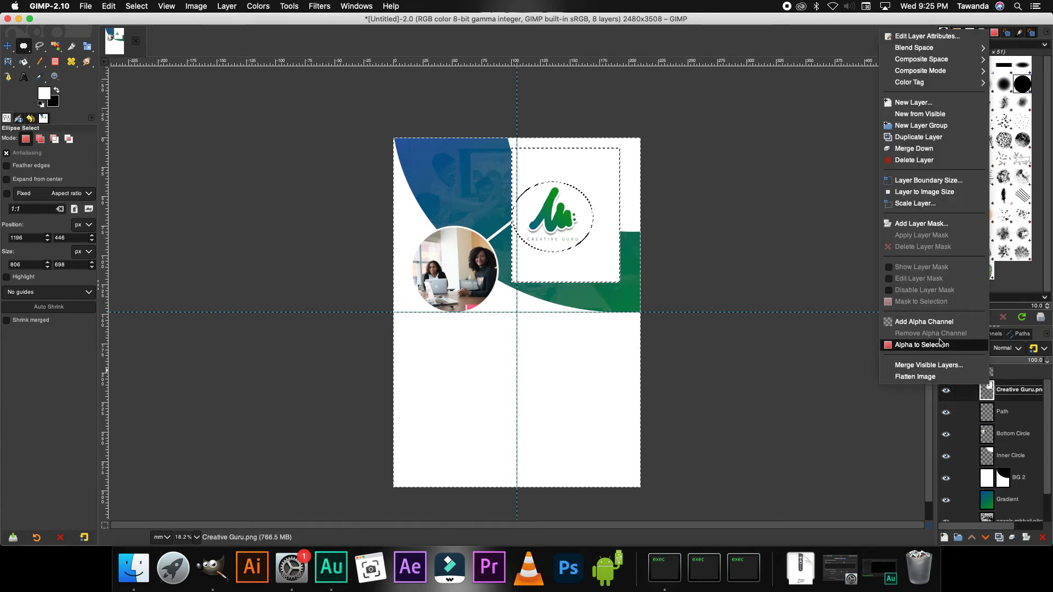
click(914, 322)
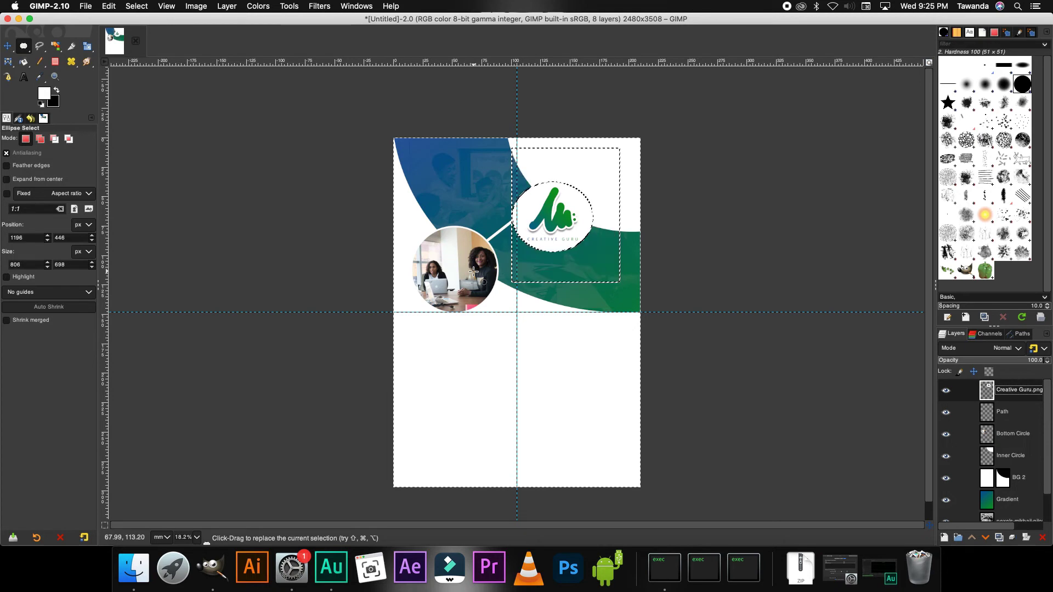
key(Delete)
key(ctrl+shift+a)
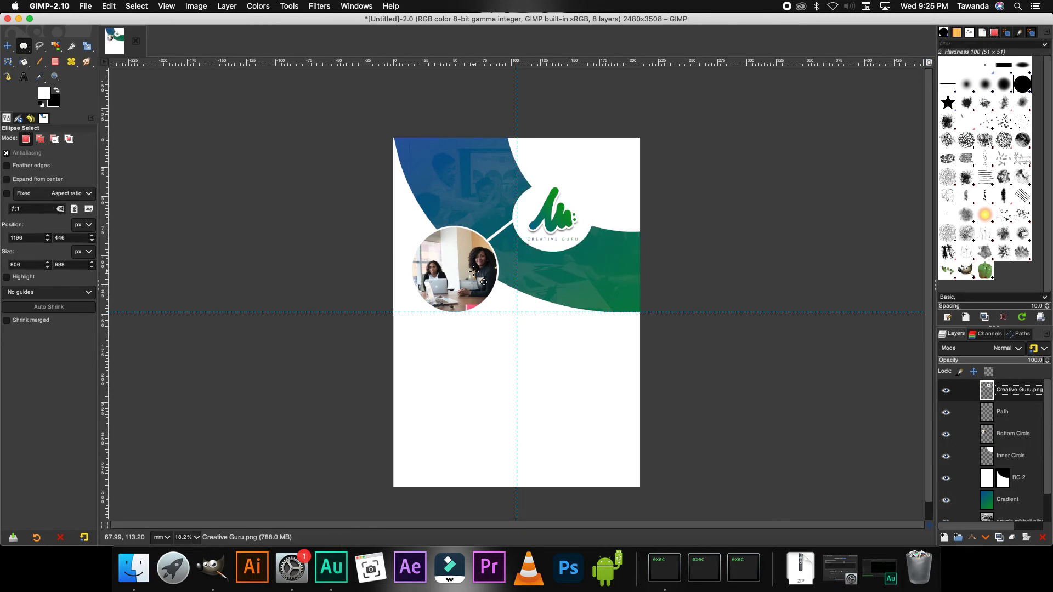
Step: Move the Creative Guru logo up and right into the white curved area of the flyer's upper-right corner
click(8, 47)
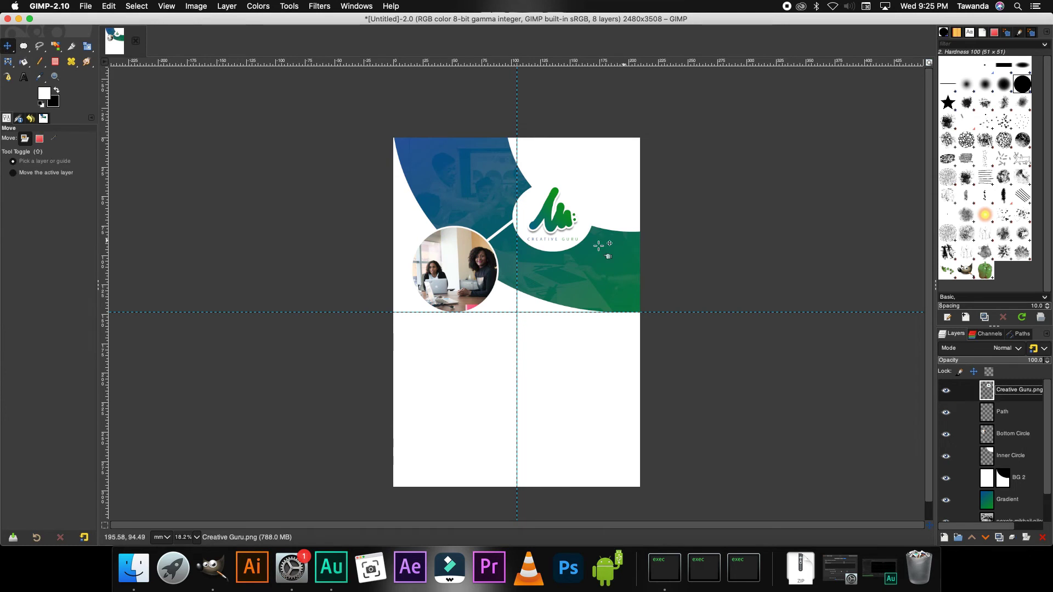
drag(556, 230, 592, 189)
scroll(598, 249, down, 1)
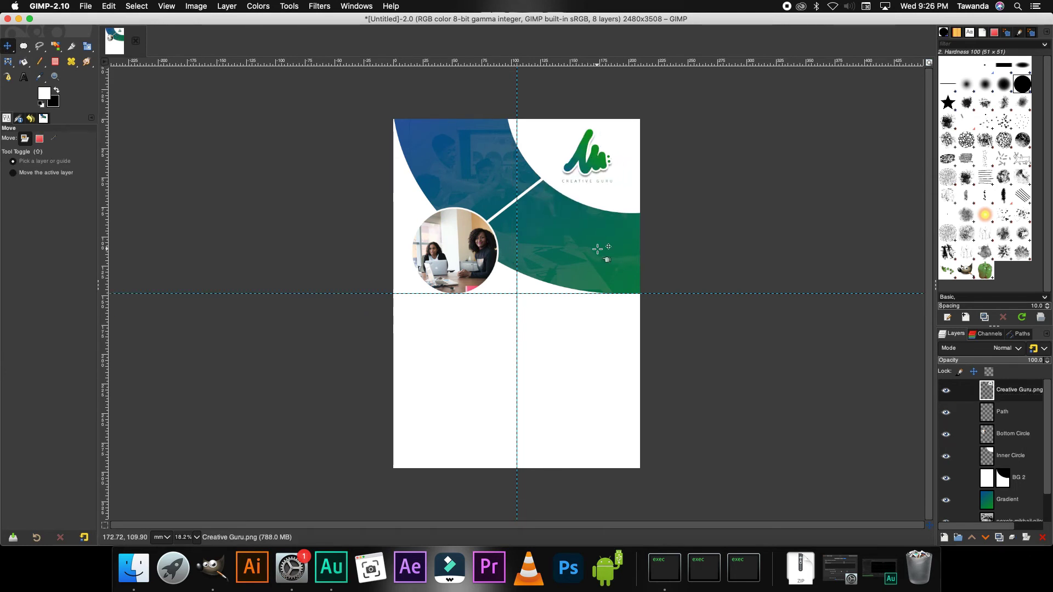
Step: Duplicate the Gradient layer, hide the original and set the copy's opacity to 75
click(990, 499)
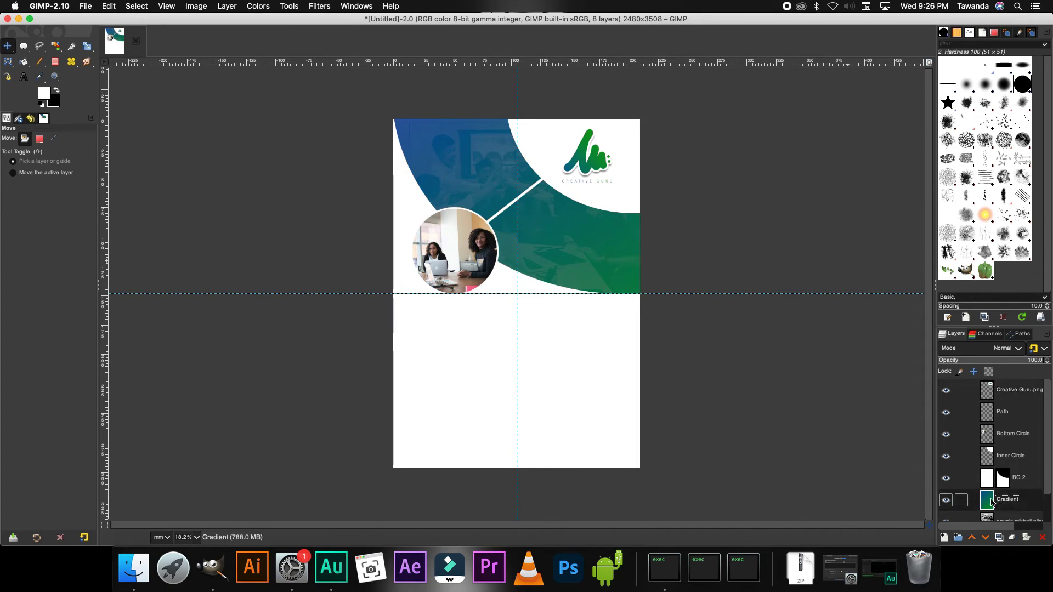
right_click(992, 502)
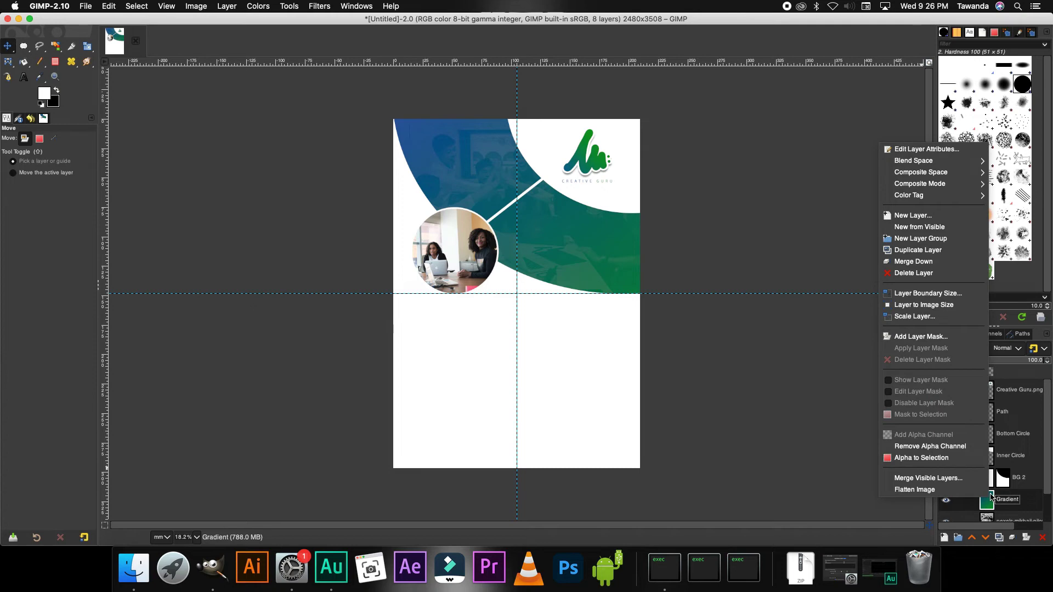
click(915, 252)
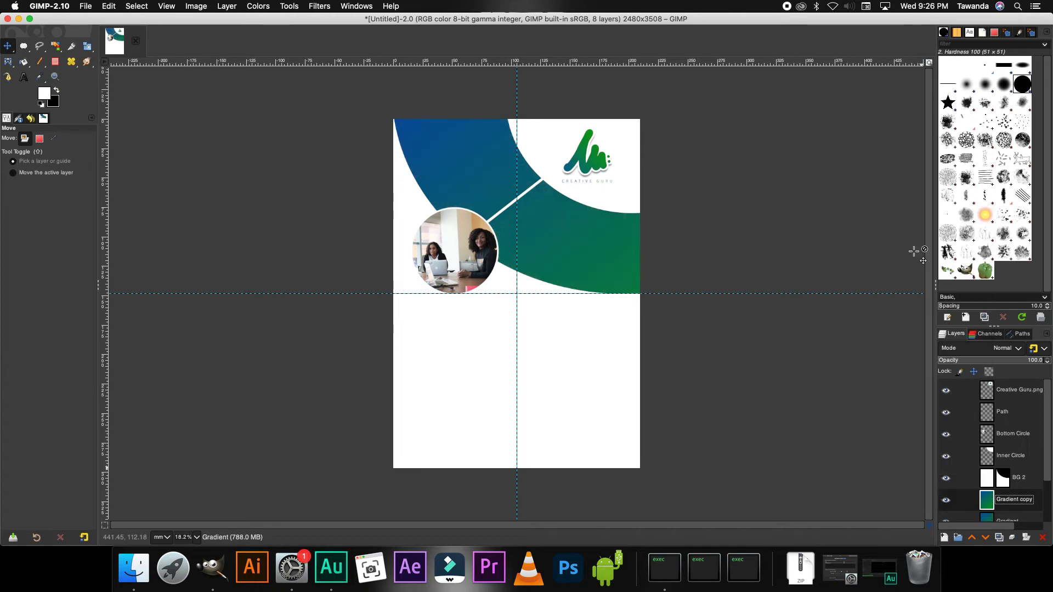
click(945, 466)
click(1028, 359)
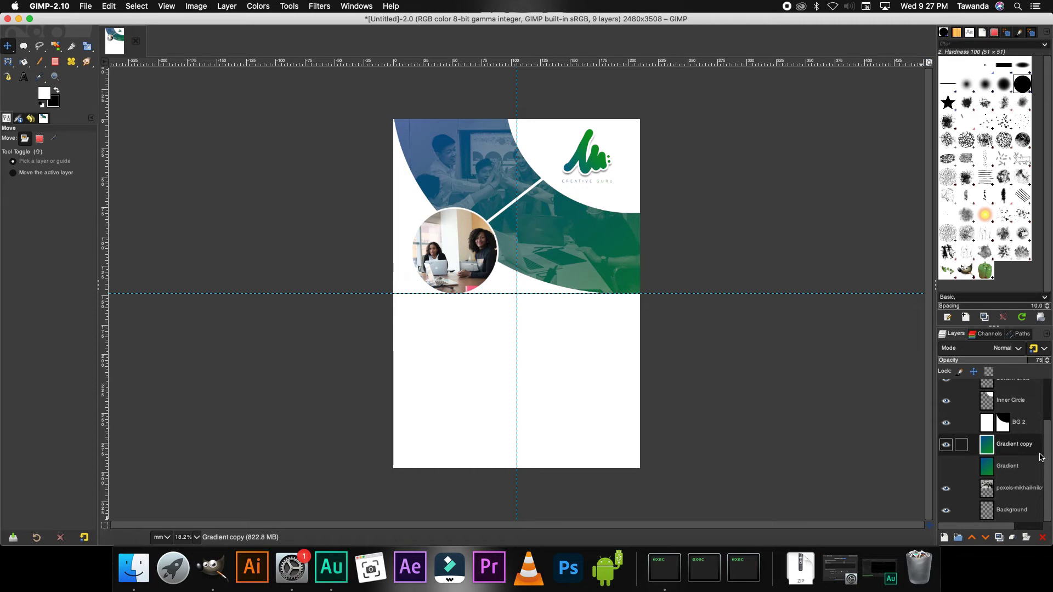
text(75)
key(Return)
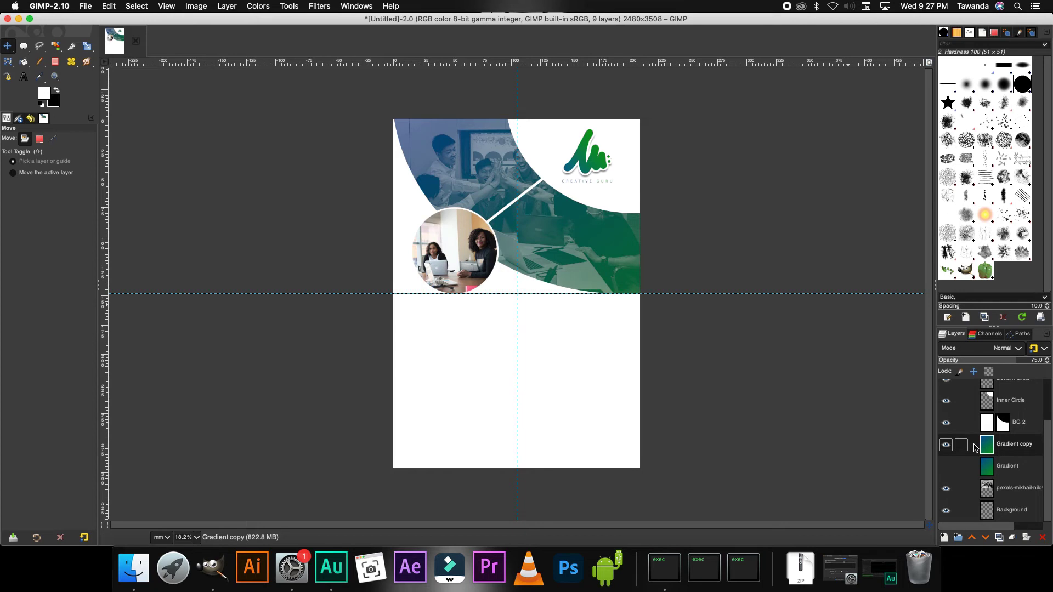
Step: Shift the Gradient copy slightly down and right, and erase it above the diagonal line with a 260 px hard eraser
drag(568, 239, 580, 248)
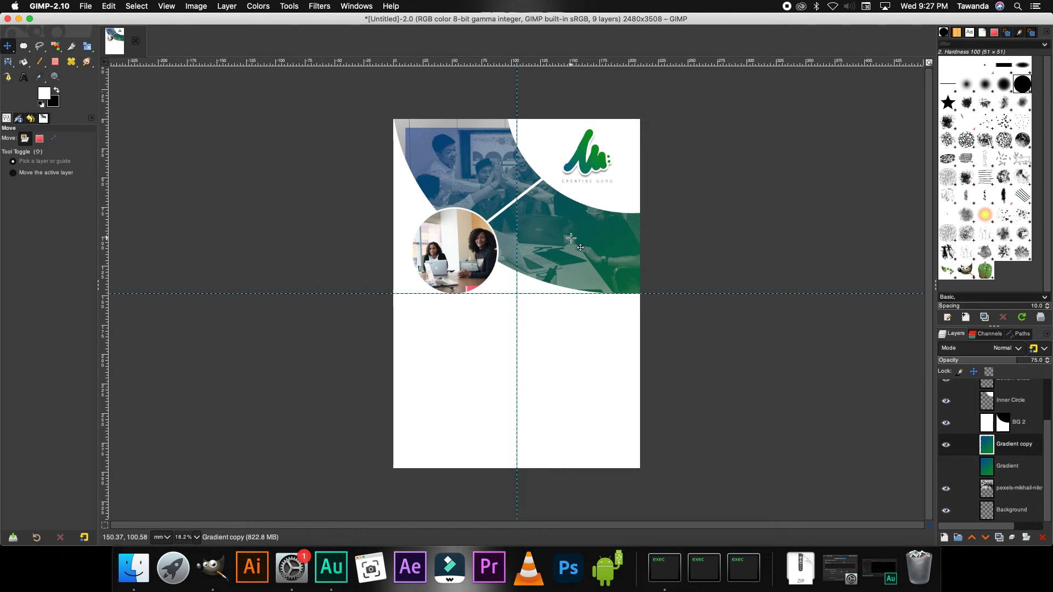
drag(580, 248, 586, 250)
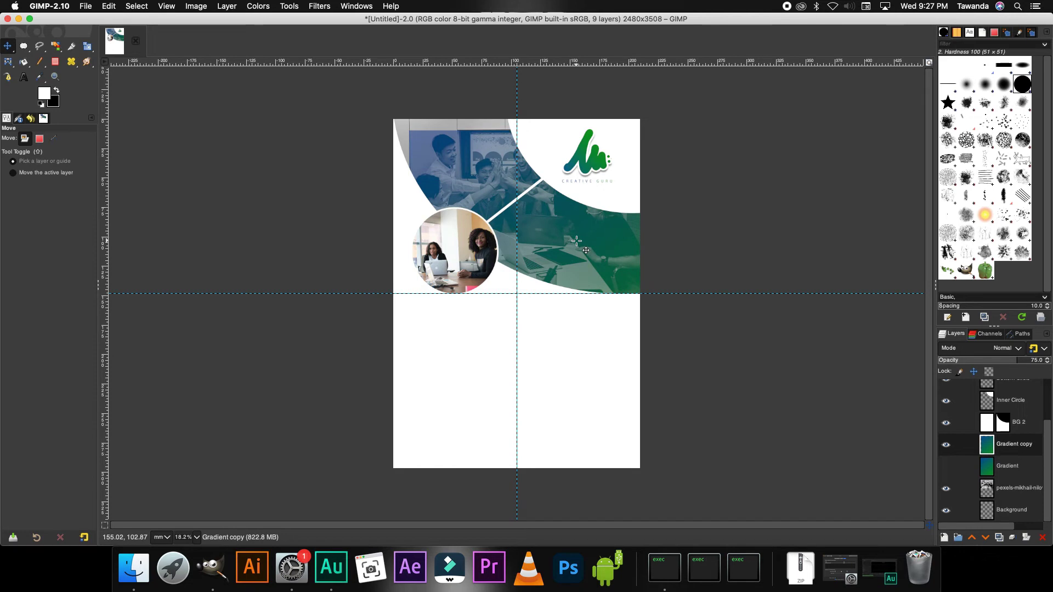
click(73, 63)
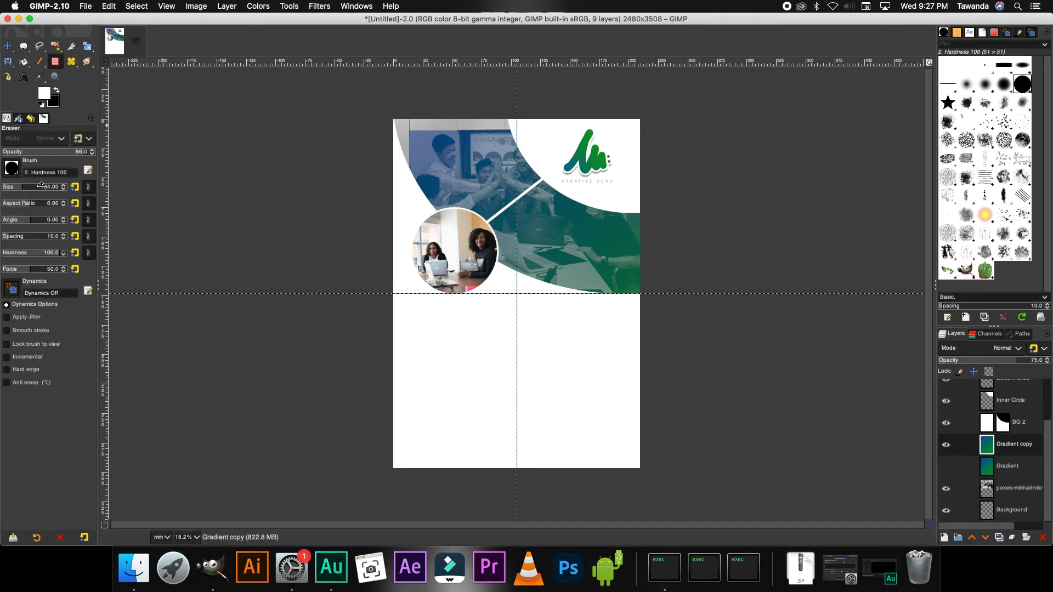
drag(28, 183, 33, 183)
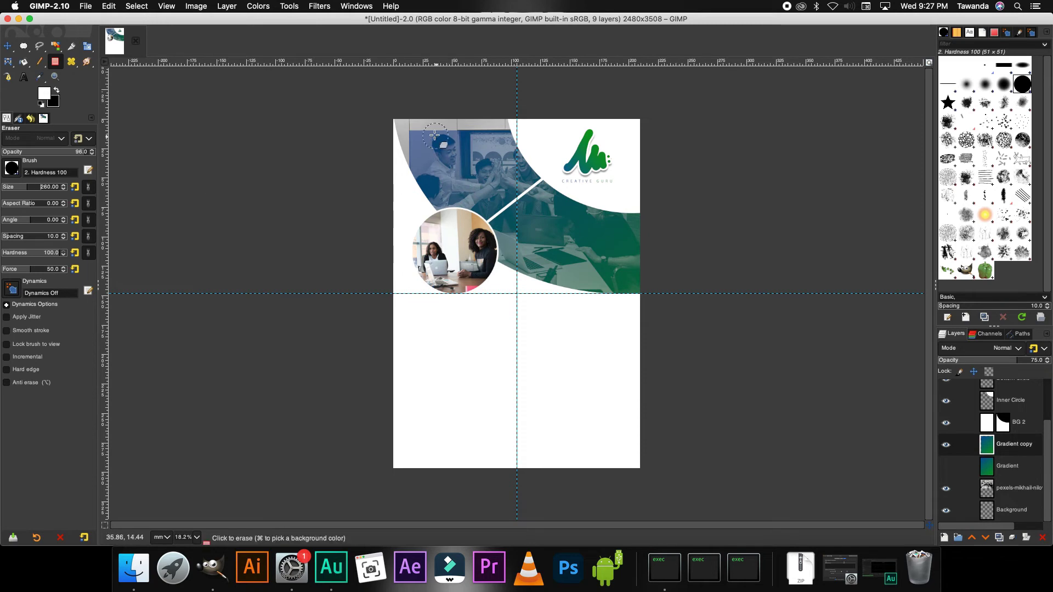
mouse_move(434, 138)
mouse_down()
mouse_move(414, 186)
mouse_move(441, 115)
mouse_move(428, 194)
mouse_move(476, 122)
mouse_move(486, 129)
mouse_move(414, 149)
mouse_move(412, 177)
mouse_move(464, 122)
mouse_move(506, 121)
mouse_move(504, 141)
mouse_move(439, 209)
mouse_move(491, 137)
mouse_move(529, 171)
mouse_move(469, 218)
mouse_move(509, 160)
mouse_move(465, 213)
mouse_move(503, 146)
mouse_move(418, 196)
mouse_move(443, 146)
mouse_move(454, 164)
mouse_up()
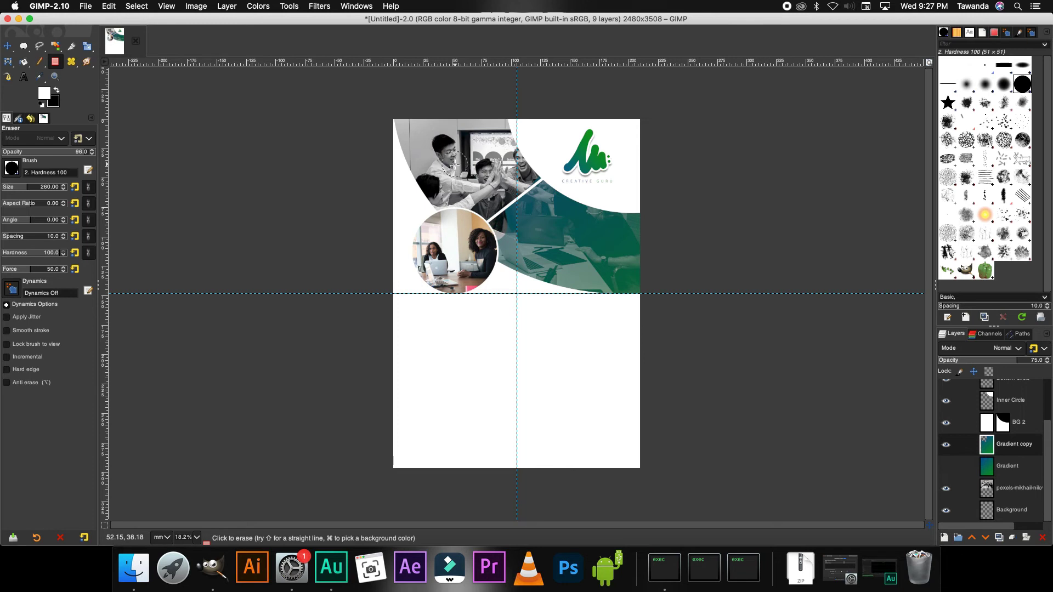
scroll(506, 206, up, 4)
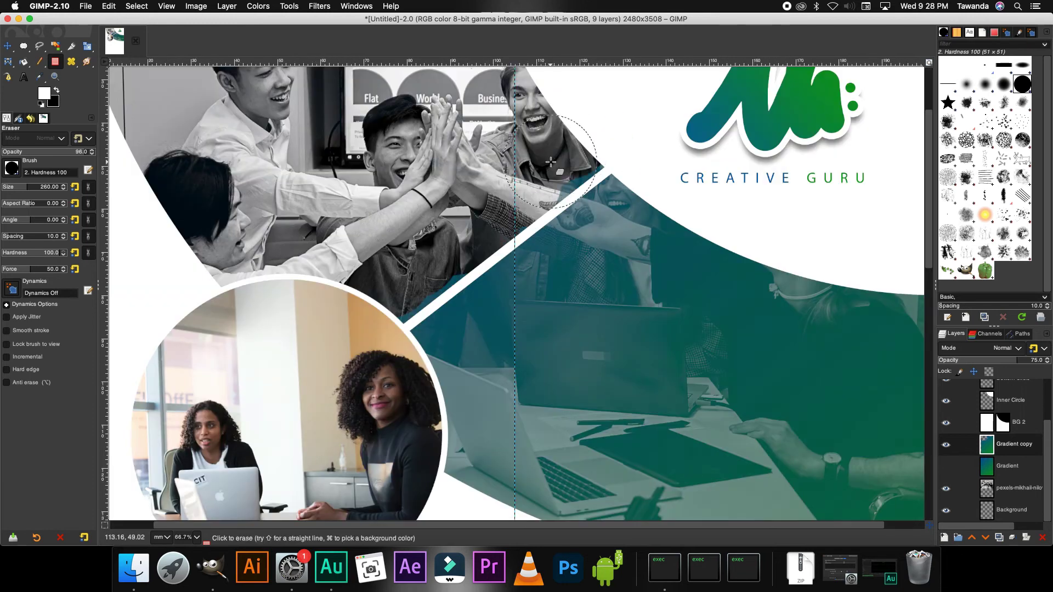
scroll(460, 308, down, 3)
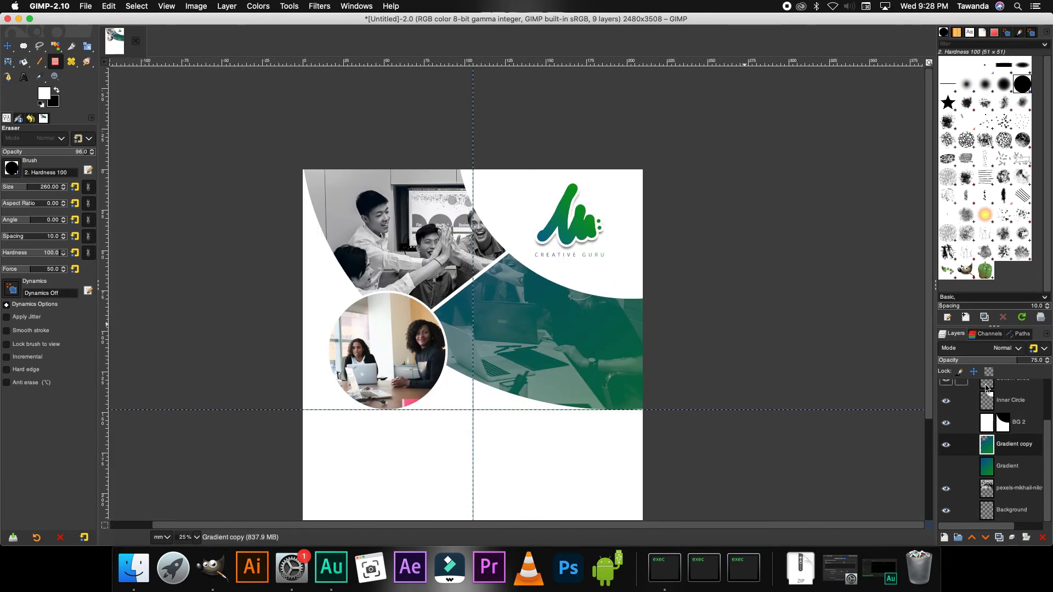
Step: Move the white Inner Circle shape about 5 mm right and 10 mm up, and try scaling it
click(993, 399)
click(13, 47)
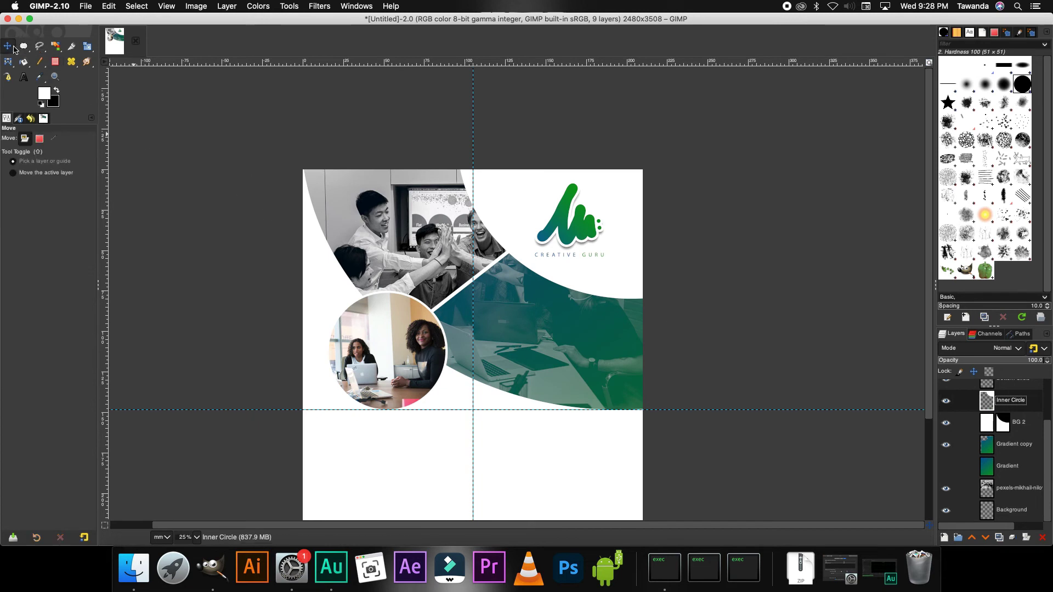
drag(517, 210, 523, 190)
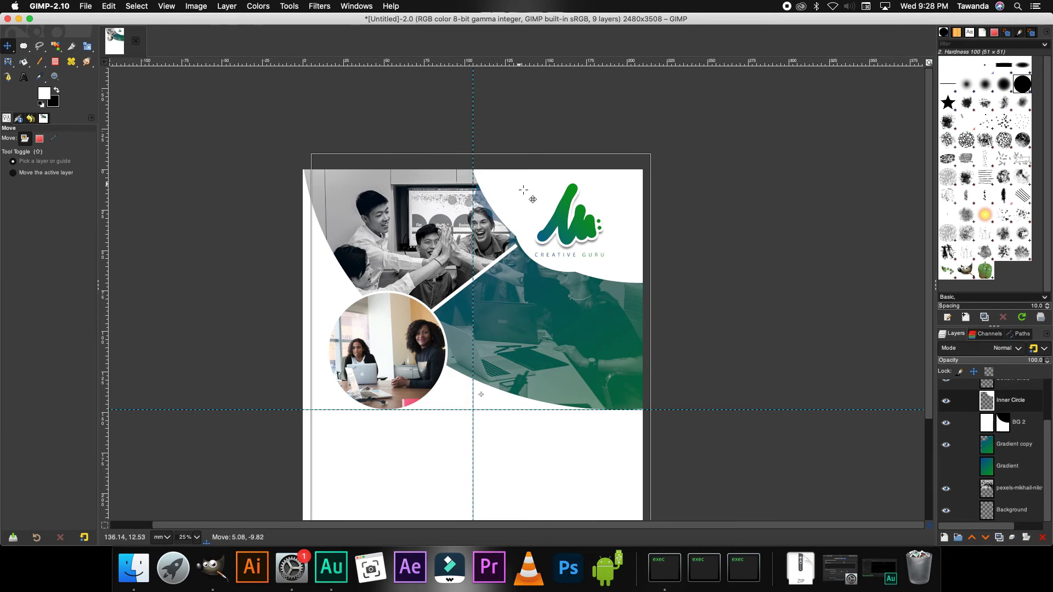
key(shift+s)
drag(656, 133, 684, 111)
key(Escape)
Step: Create a new transparent 2480 × 3508 px layer named Path
click(944, 537)
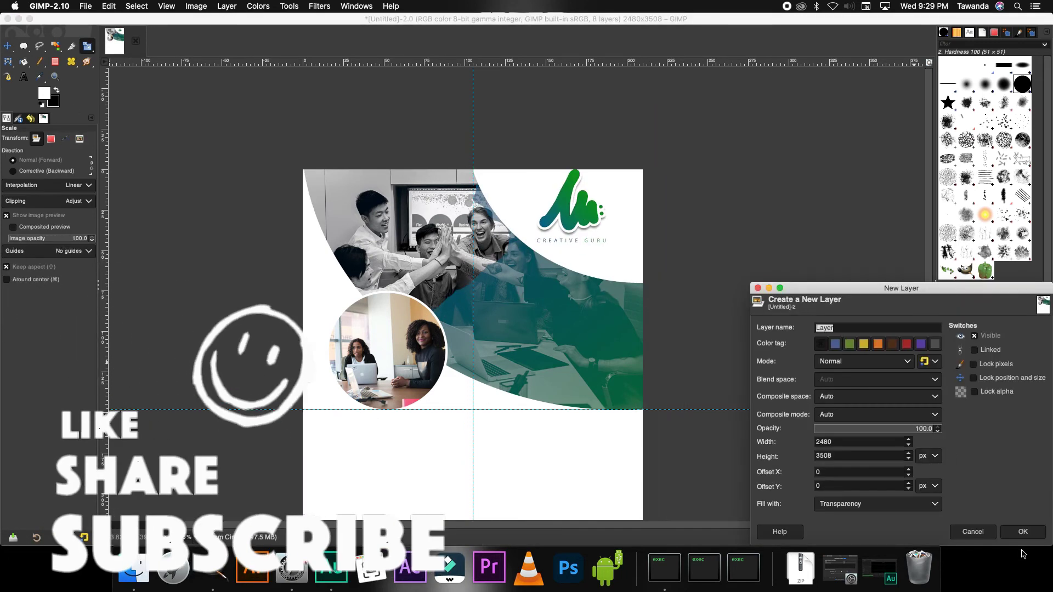
click(1009, 529)
double_click(1003, 412)
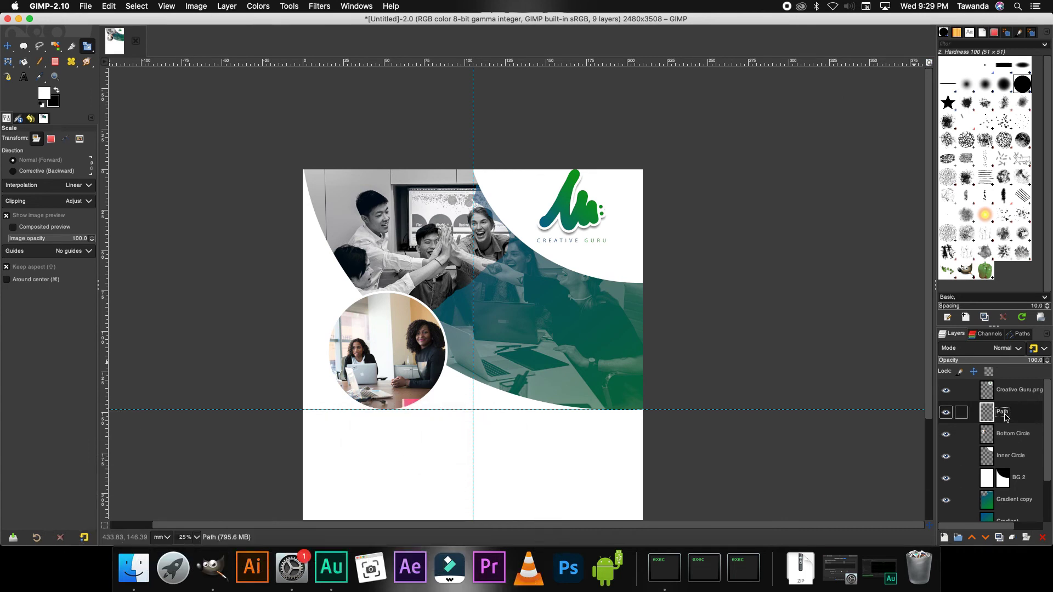
key(Return)
Step: Draw a diagonal path from the circular photo to the white curve's edge and stroke it with a solid white 21 px line
click(8, 77)
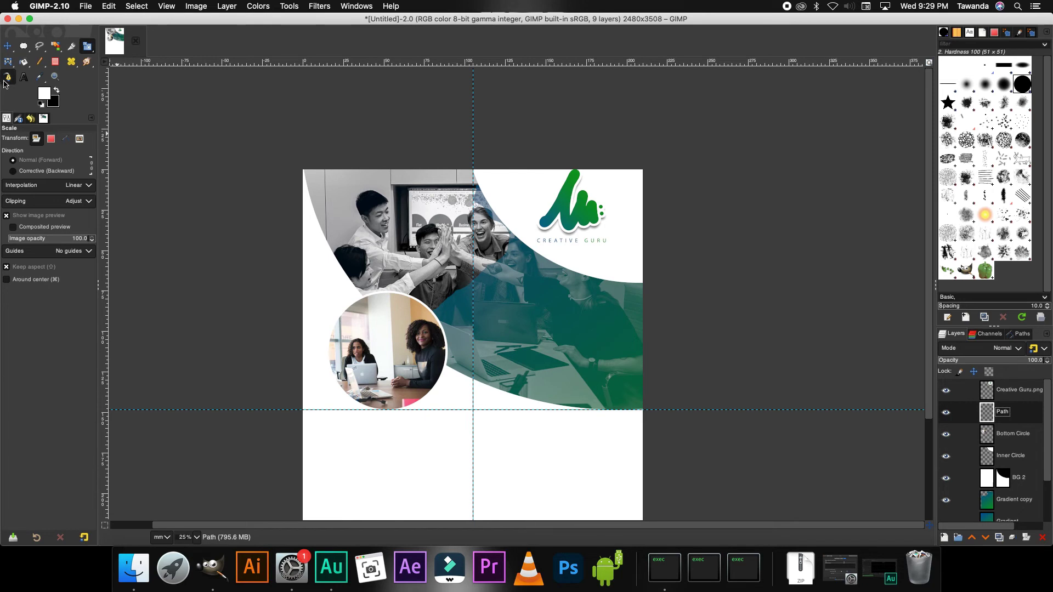
click(433, 314)
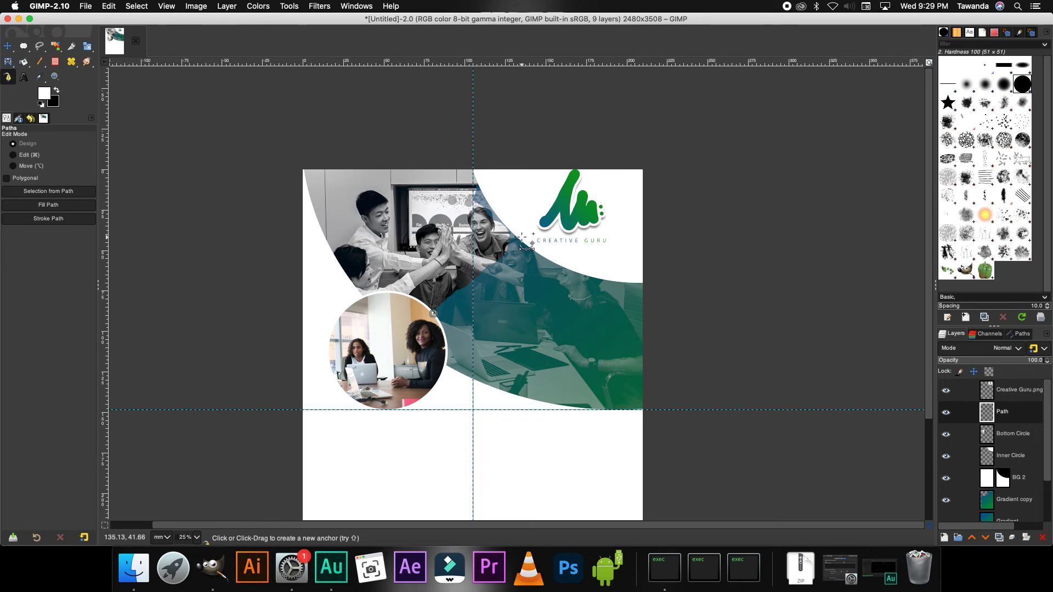
click(522, 239)
right_click(482, 270)
mouse_move(501, 299)
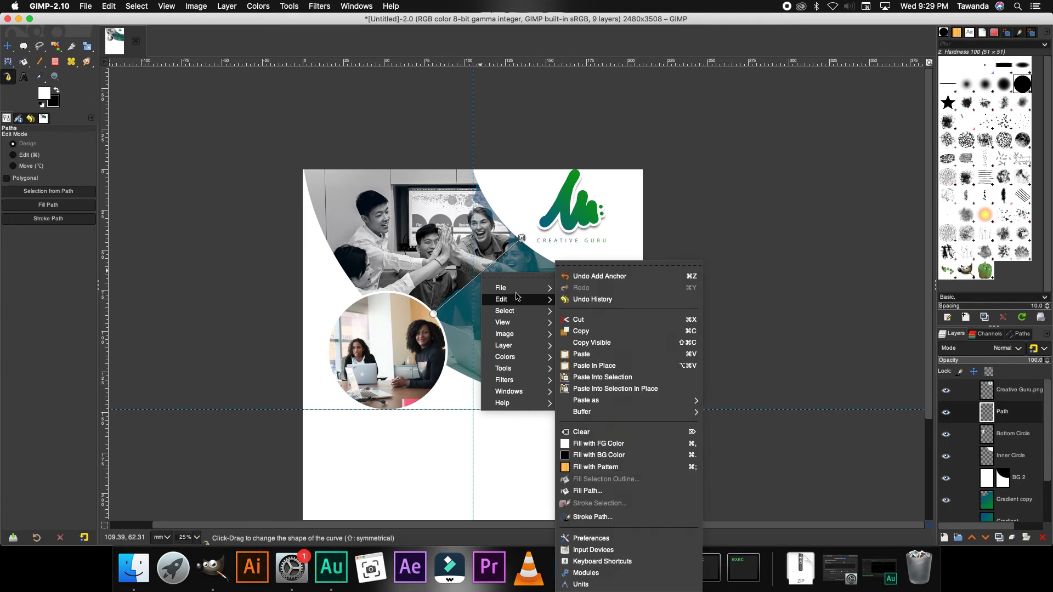
click(602, 516)
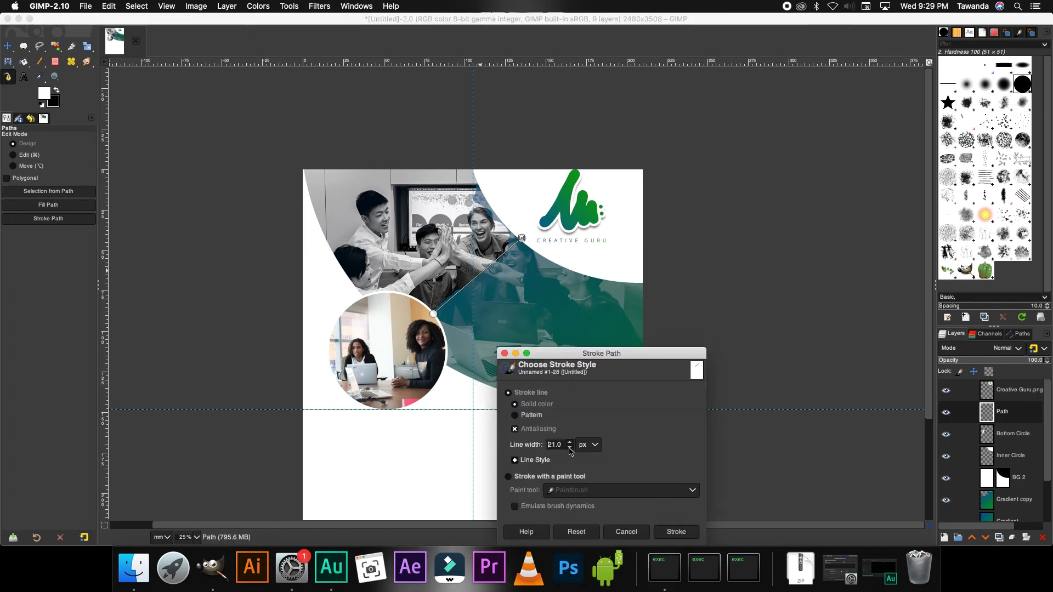
click(680, 532)
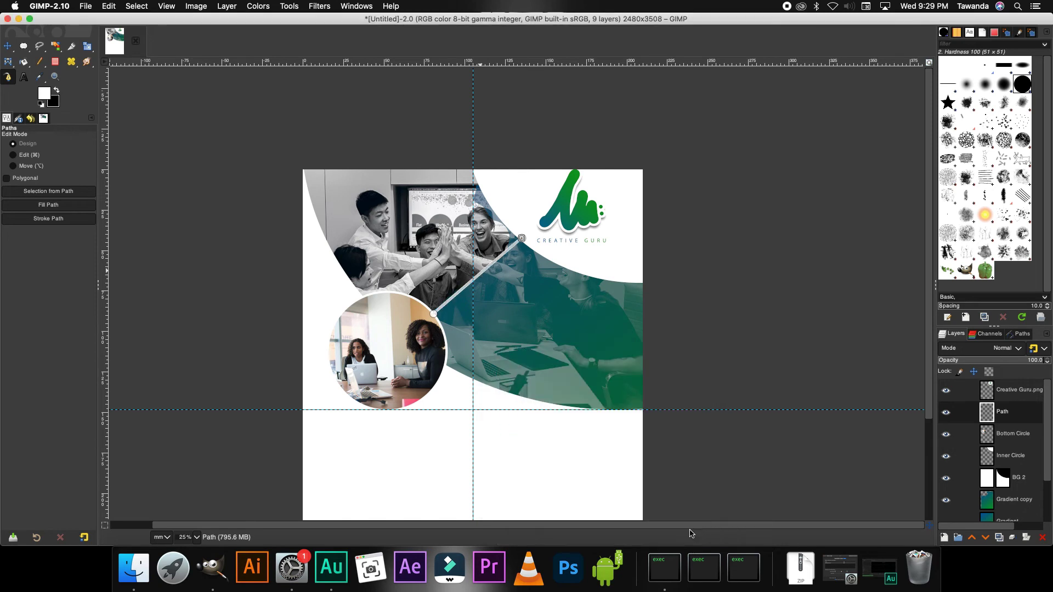
key(m)
Step: Erase the leftover tint on the Gradient copy layer above the diagonal line and along the white curve's edge
click(55, 61)
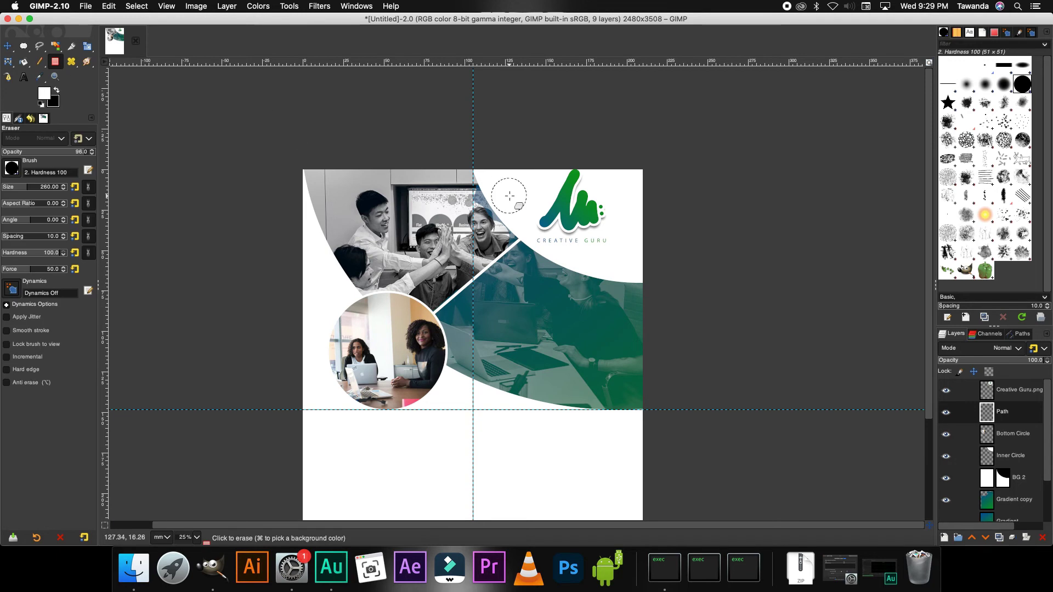
click(495, 222)
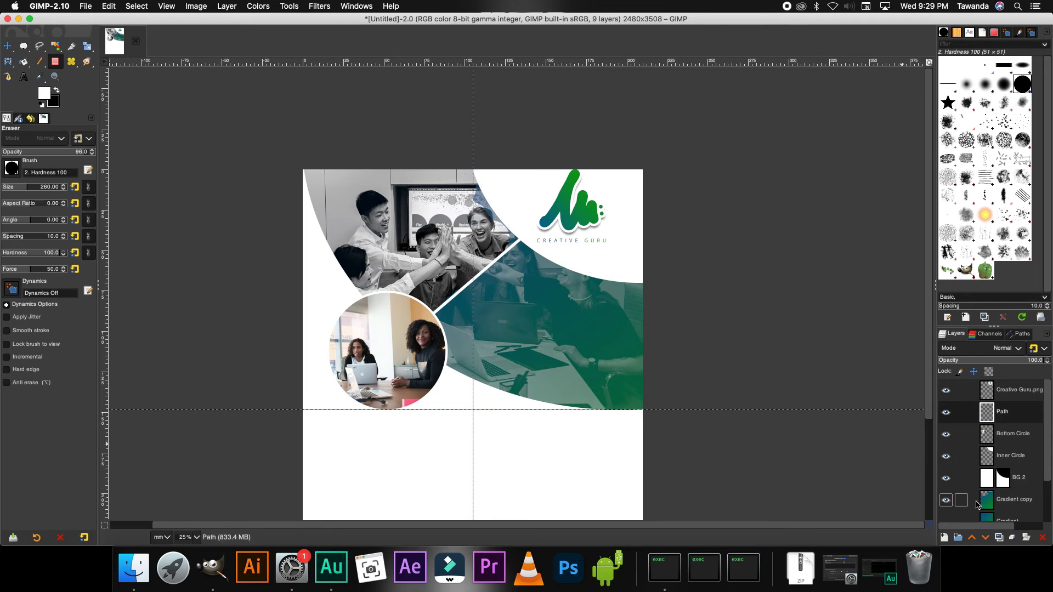
click(993, 500)
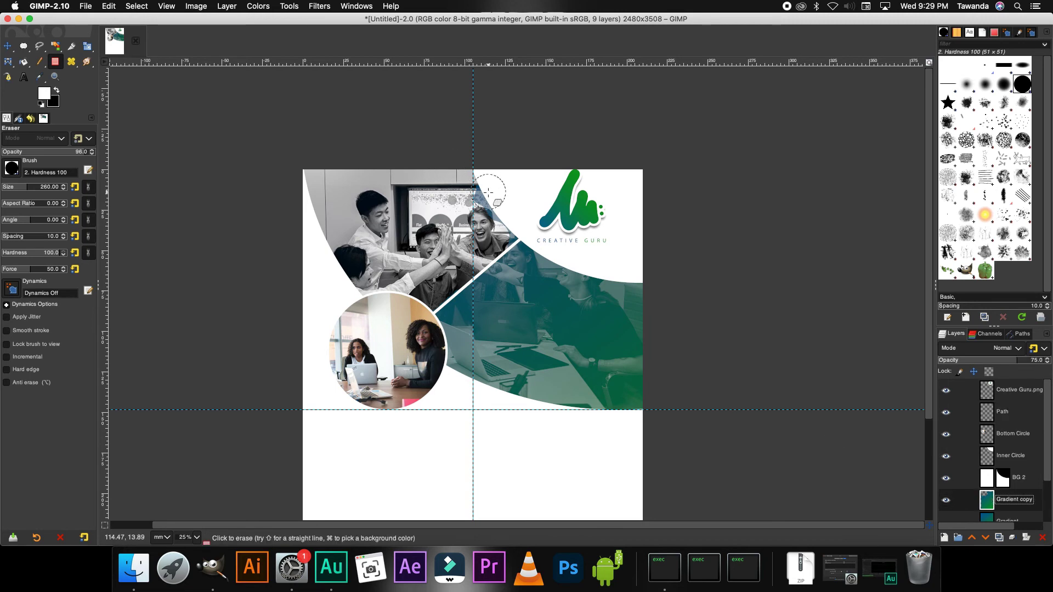
scroll(481, 187, up, 3)
mouse_move(478, 188)
mouse_down()
mouse_move(552, 288)
mouse_move(568, 299)
mouse_move(573, 285)
mouse_move(568, 277)
mouse_move(540, 309)
mouse_move(557, 288)
mouse_move(548, 299)
mouse_up()
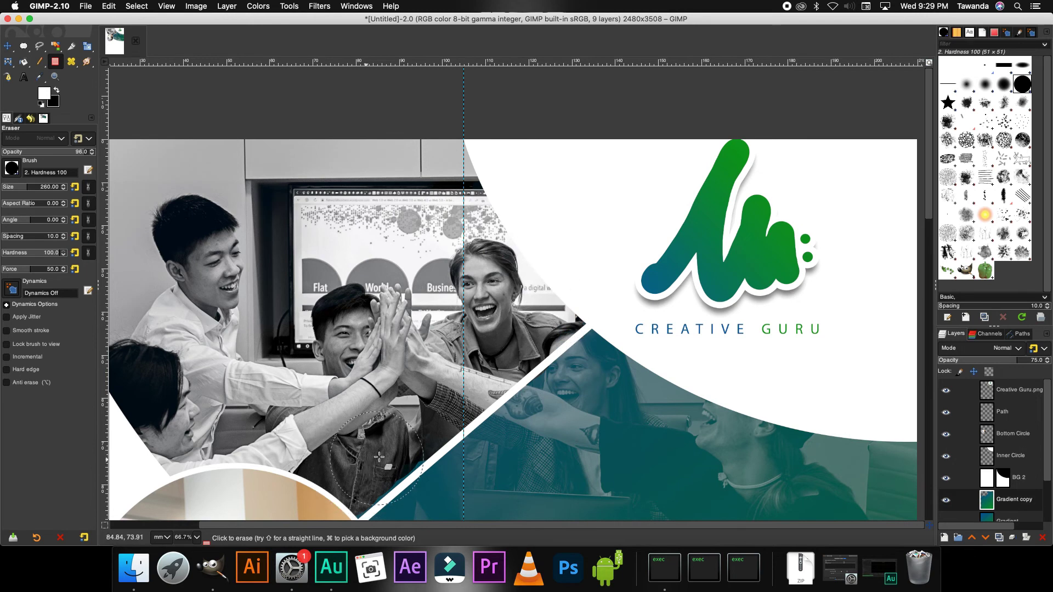
scroll(384, 443, down, 3)
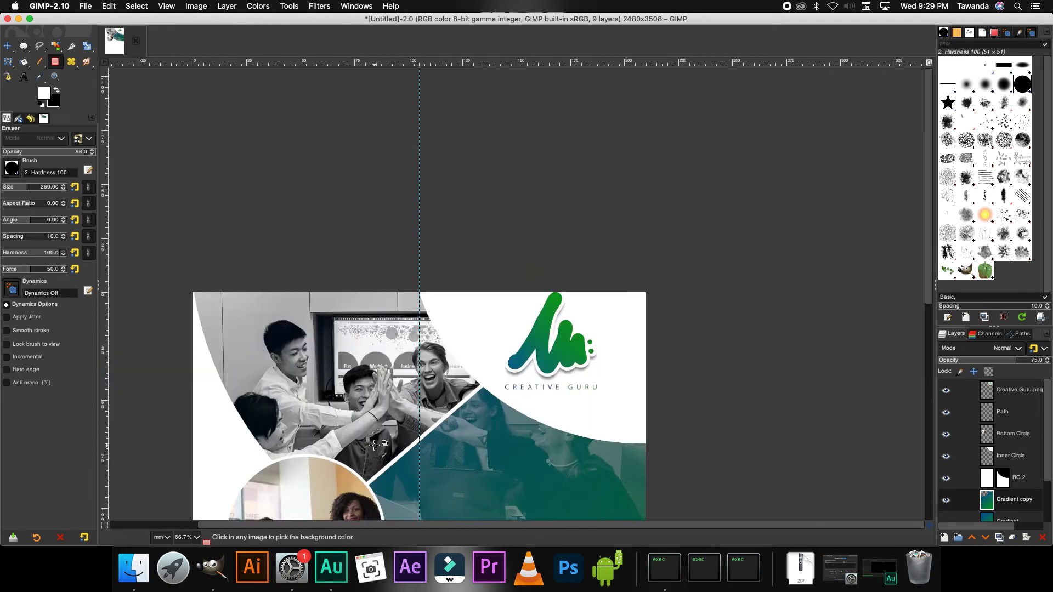
Step: Mask out a large circle at the page's lower-right corner on the BG 2 layer mask with a black 2757 px Pencil dab
scroll(384, 453, down, 5)
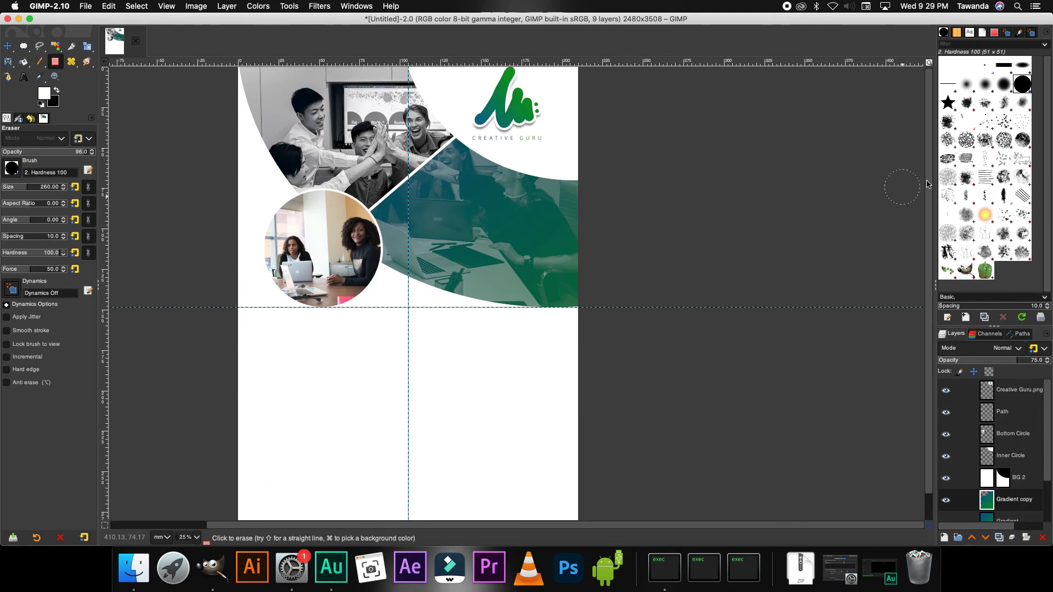
scroll(927, 187, down, 1)
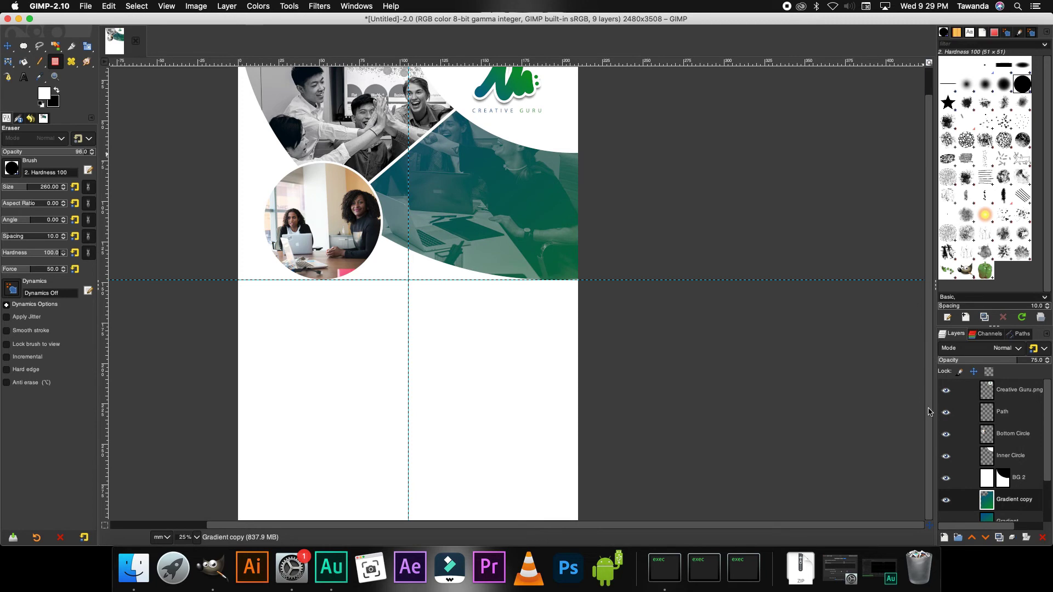
scroll(1047, 440, down, 1)
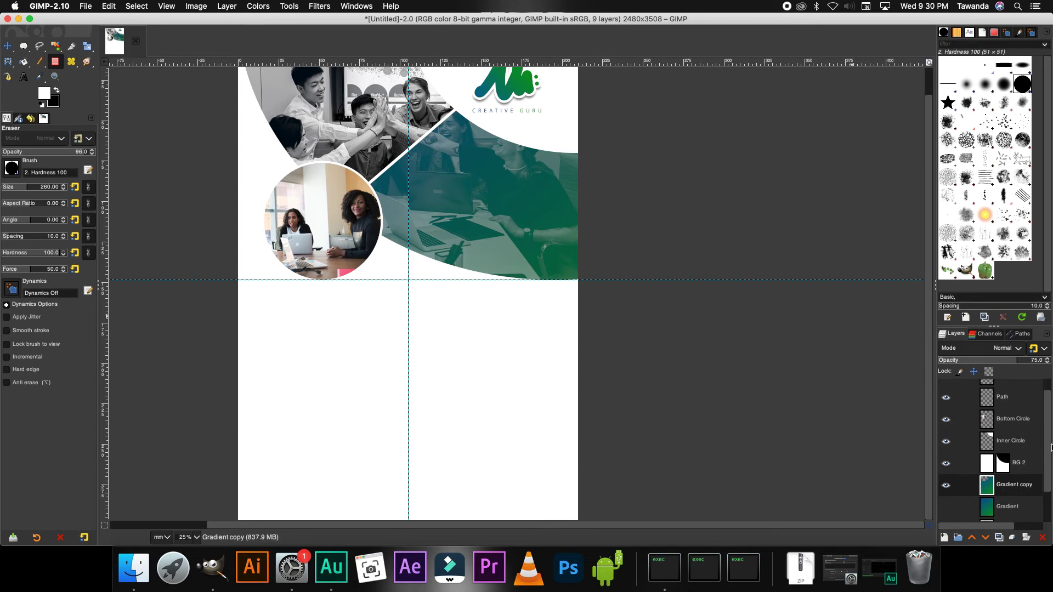
click(1009, 469)
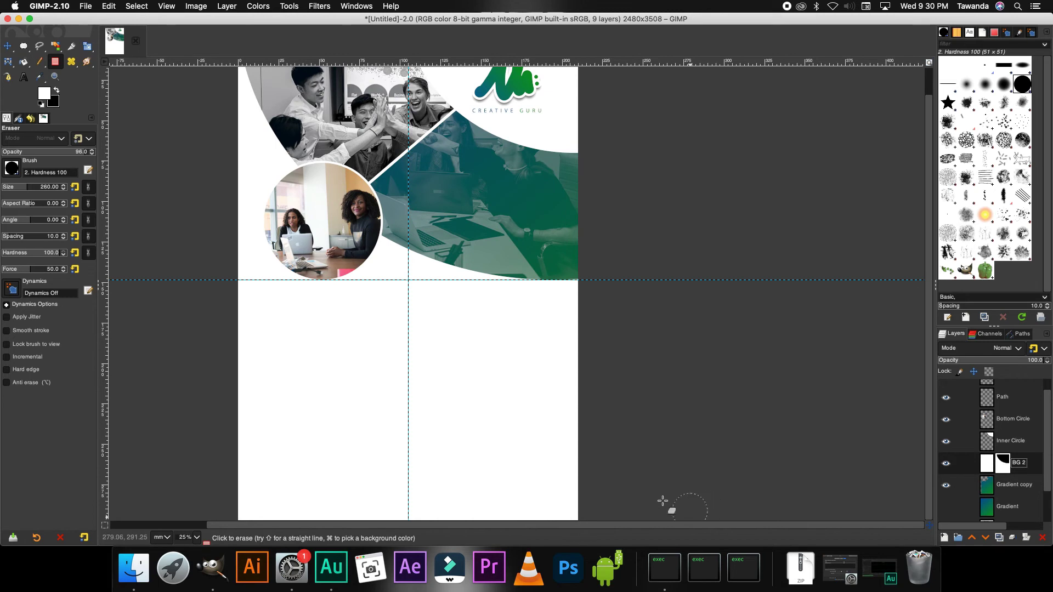
scroll(510, 436, down, 2)
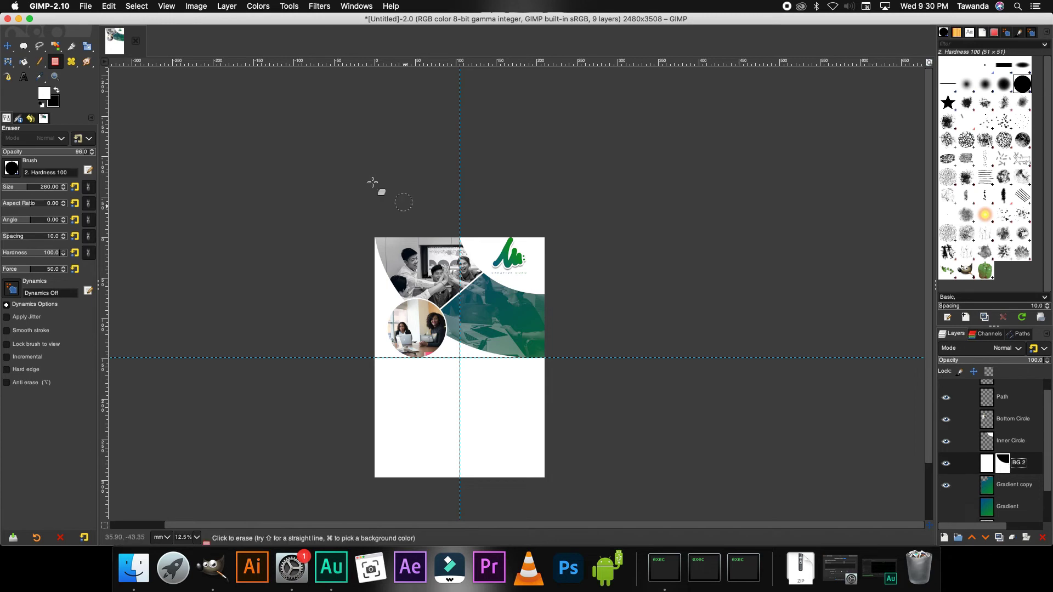
click(40, 62)
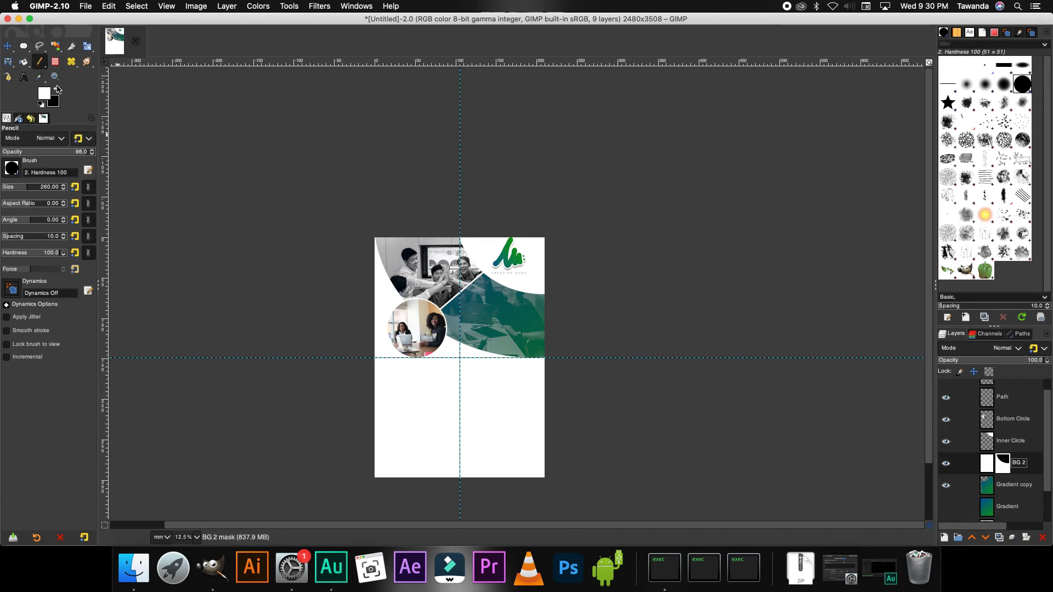
click(56, 90)
drag(42, 185, 99, 182)
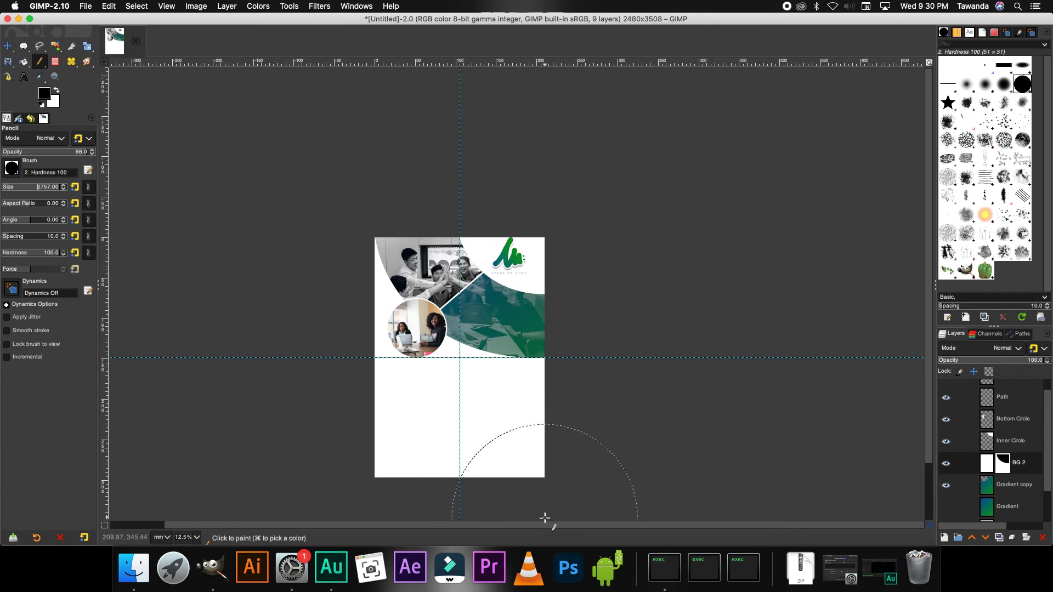
scroll(582, 467, down, 3)
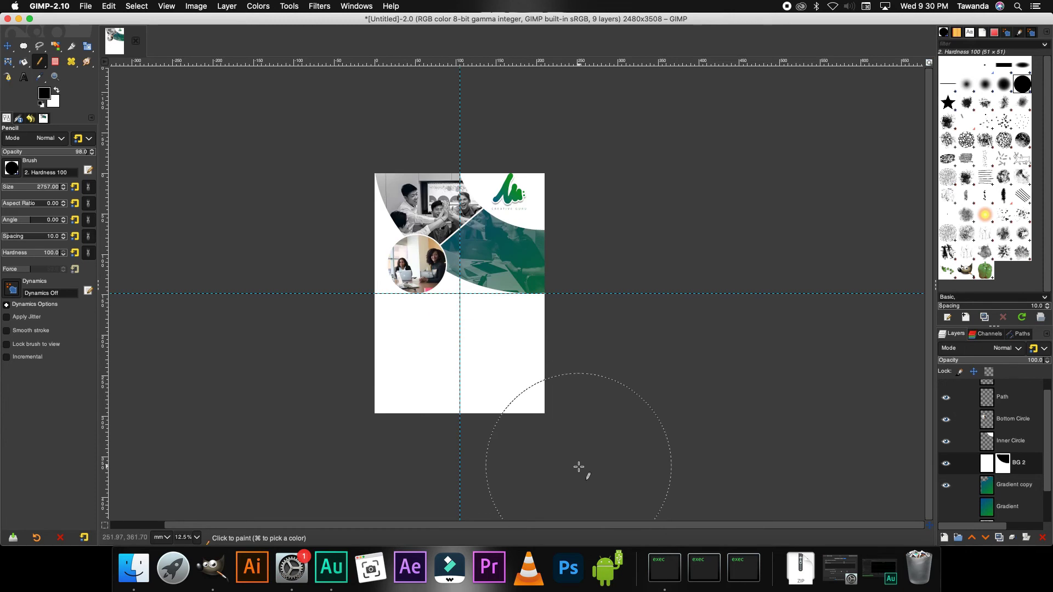
click(544, 457)
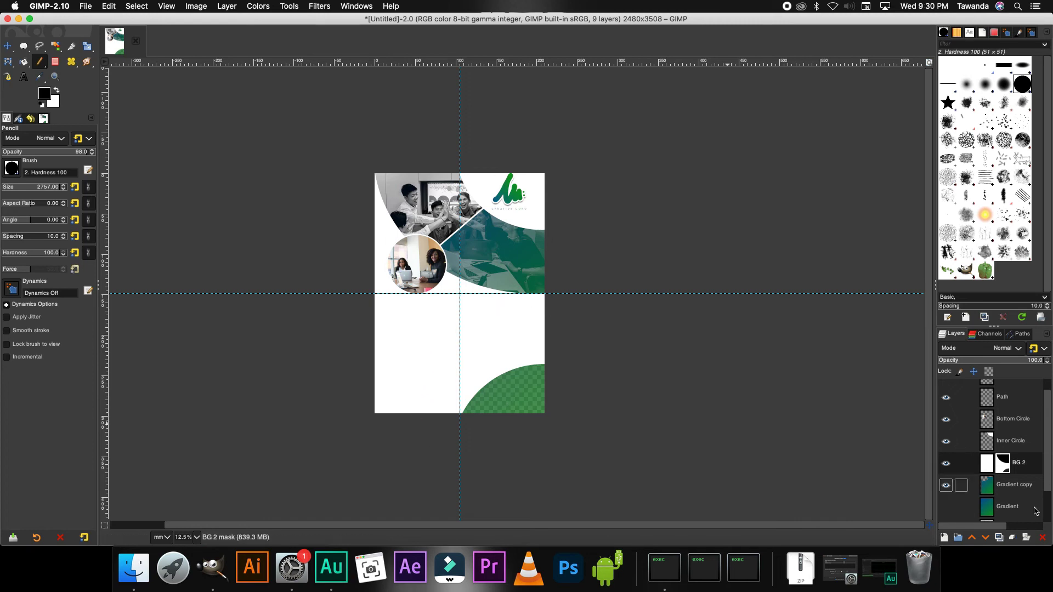
Step: Hide the BG 2 layer and delete the Gradient copy area inside a 3312 × 1560 px rectangle across the page bottom, clearing the selection
click(987, 485)
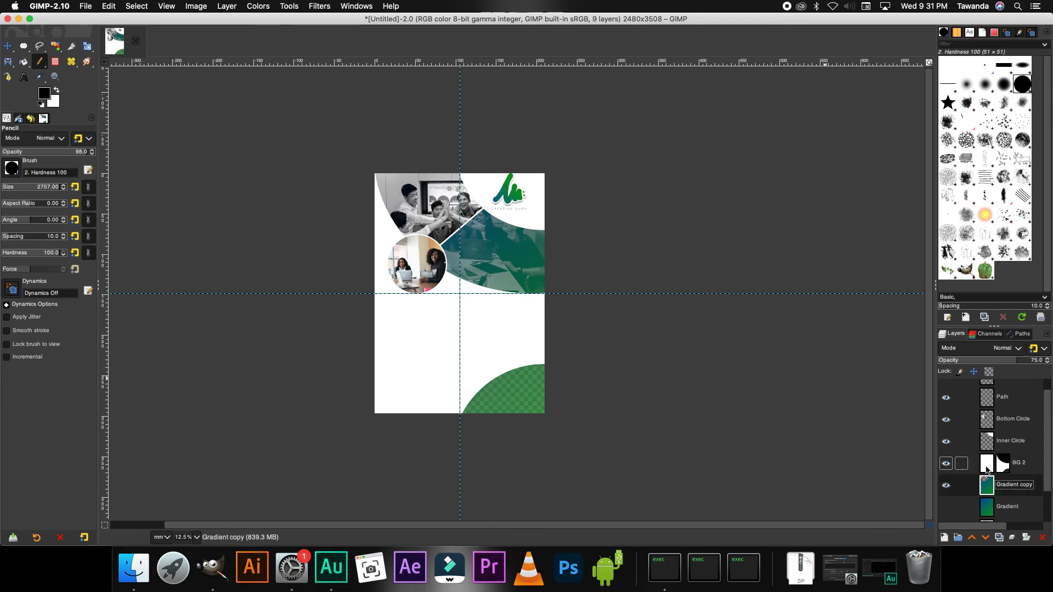
click(946, 464)
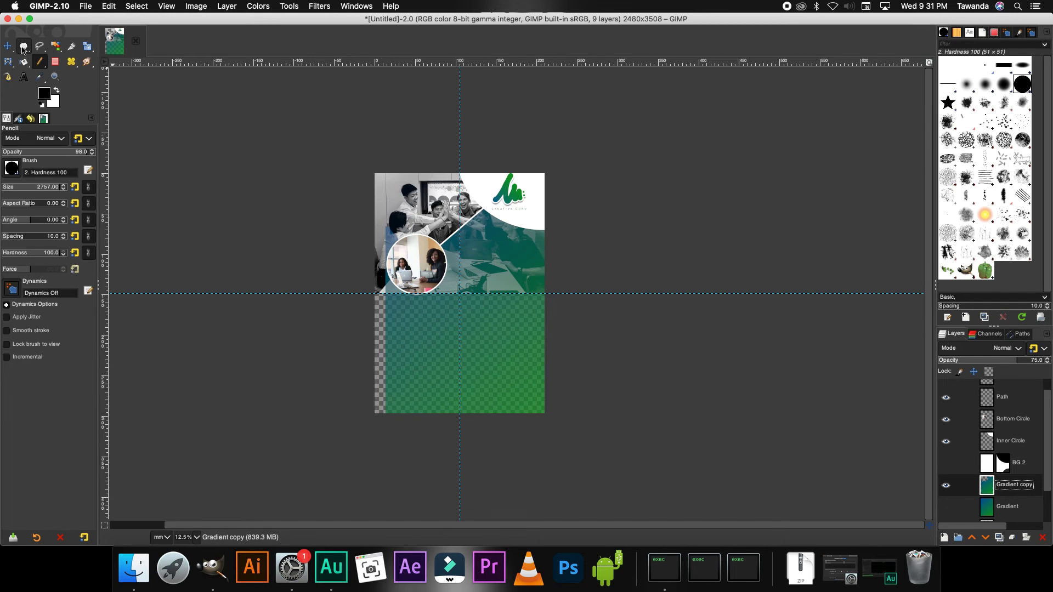
click(55, 63)
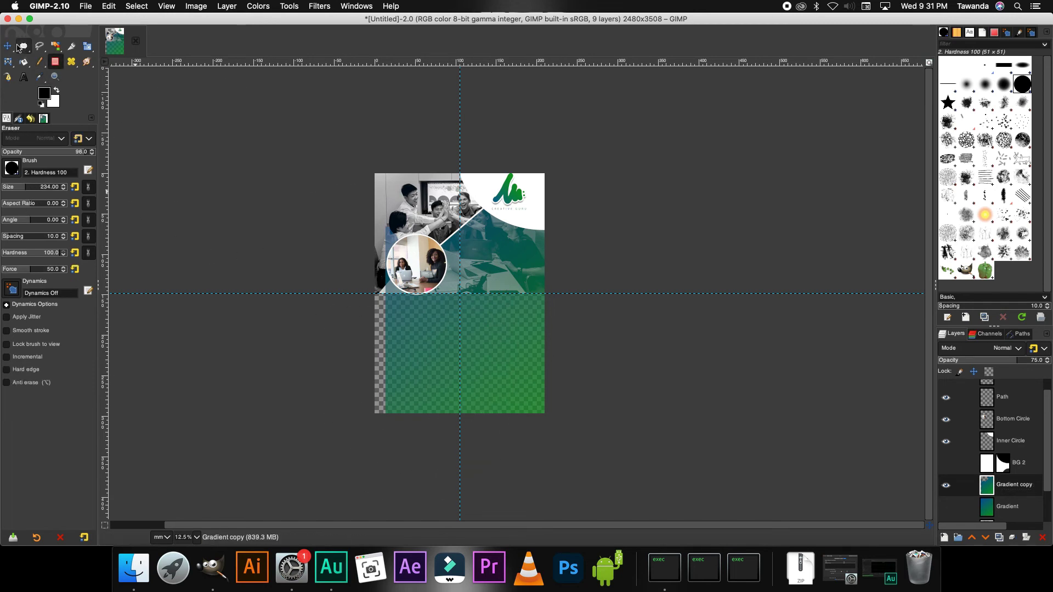
drag(24, 46, 60, 44)
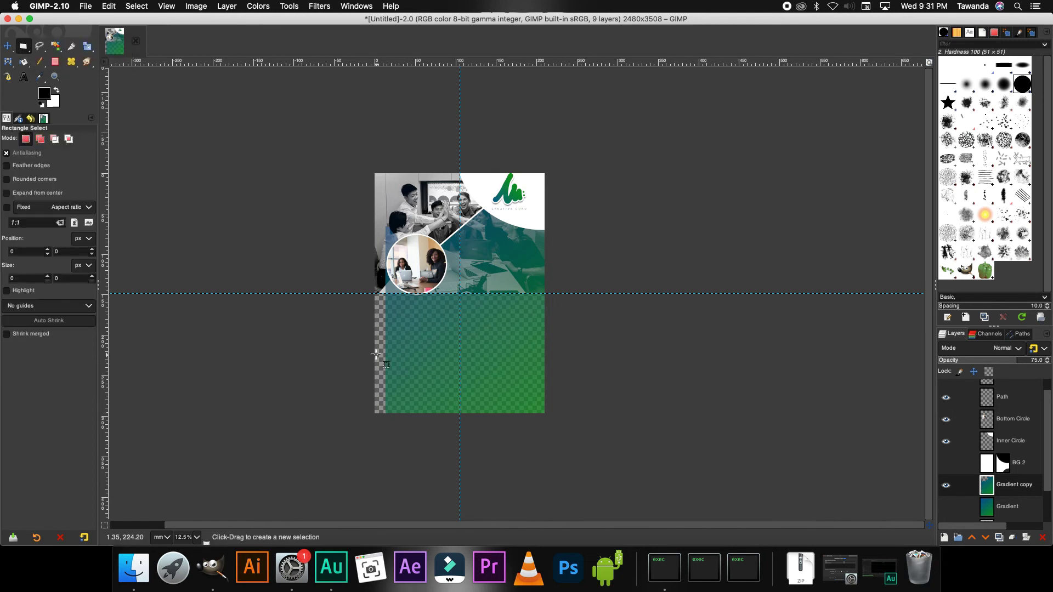
drag(372, 345, 598, 452)
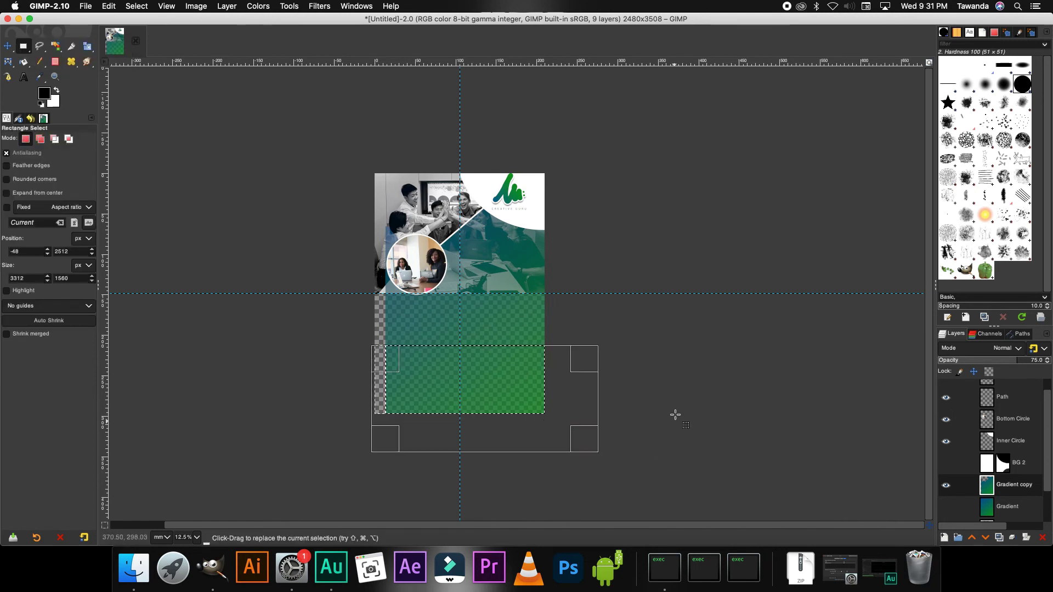
key(Delete)
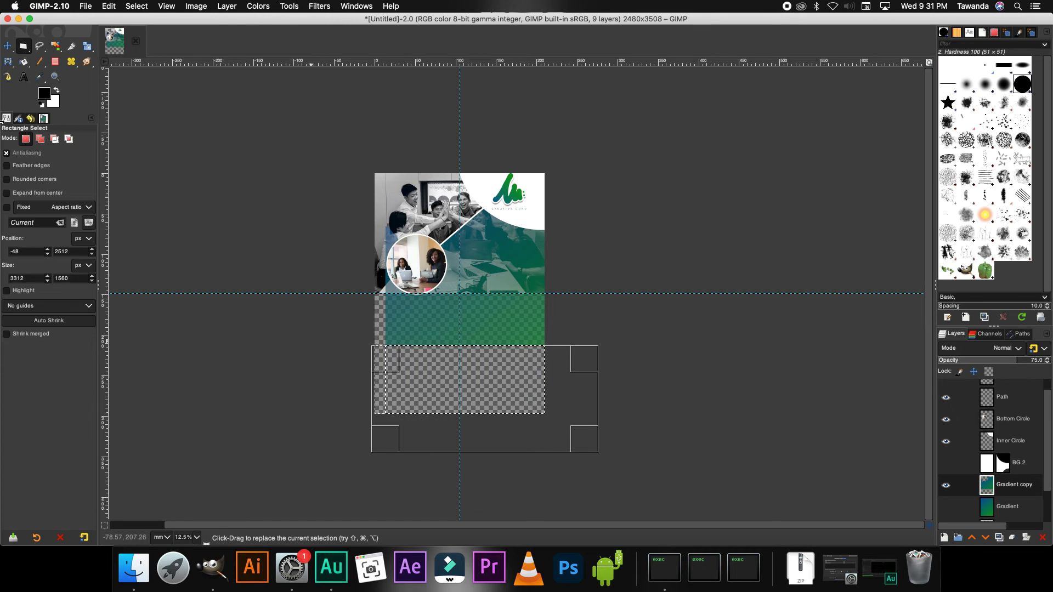
key(ctrl+shift+a)
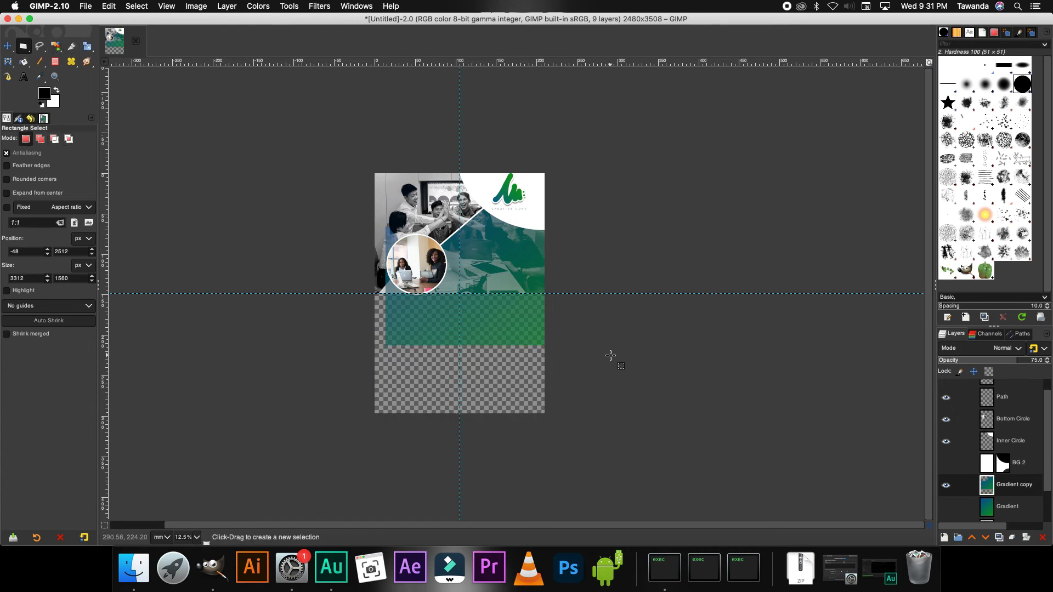
Step: Show the Gradient layer and move it down into the lower part of the page, below the photo
click(945, 508)
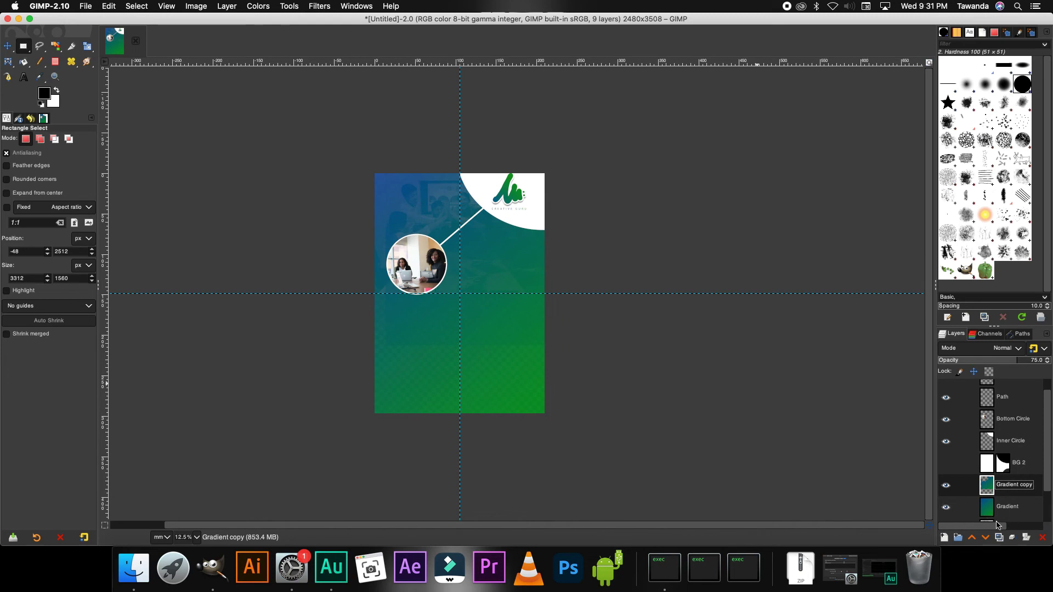
click(8, 46)
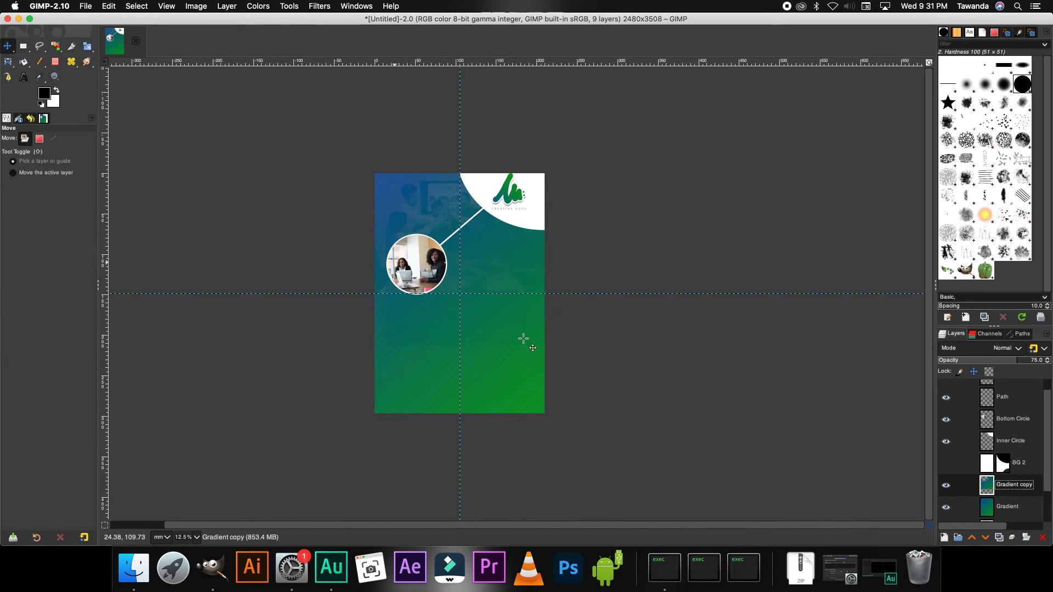
drag(508, 357, 502, 475)
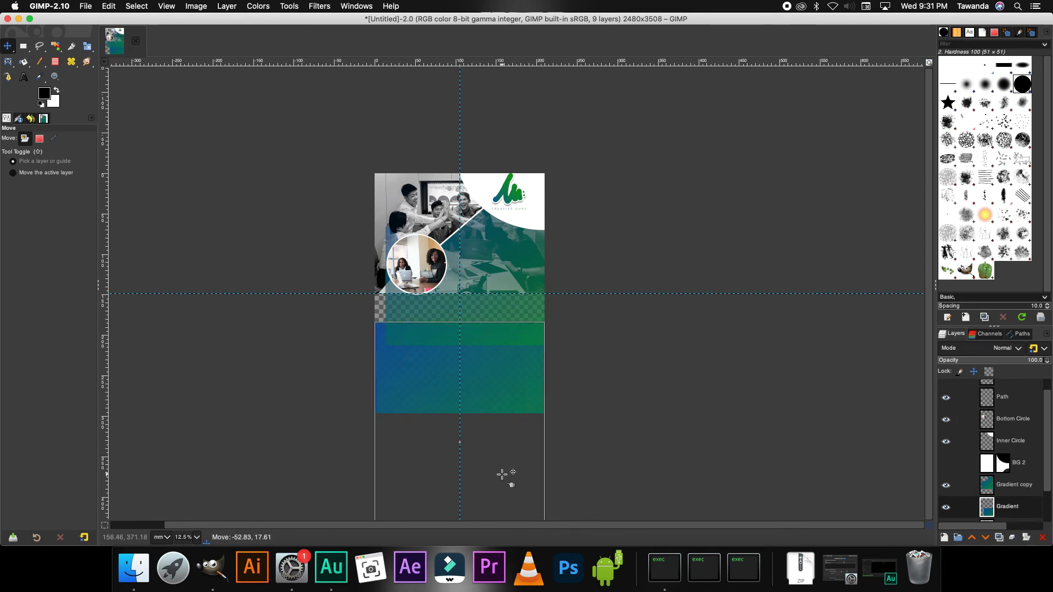
Step: Delete the leftover Gradient copy tint inside a 3480 × 808 px rectangle spanning the page below the photo, and clear the selection
key(Page_Up)
key(r)
drag(361, 314, 596, 382)
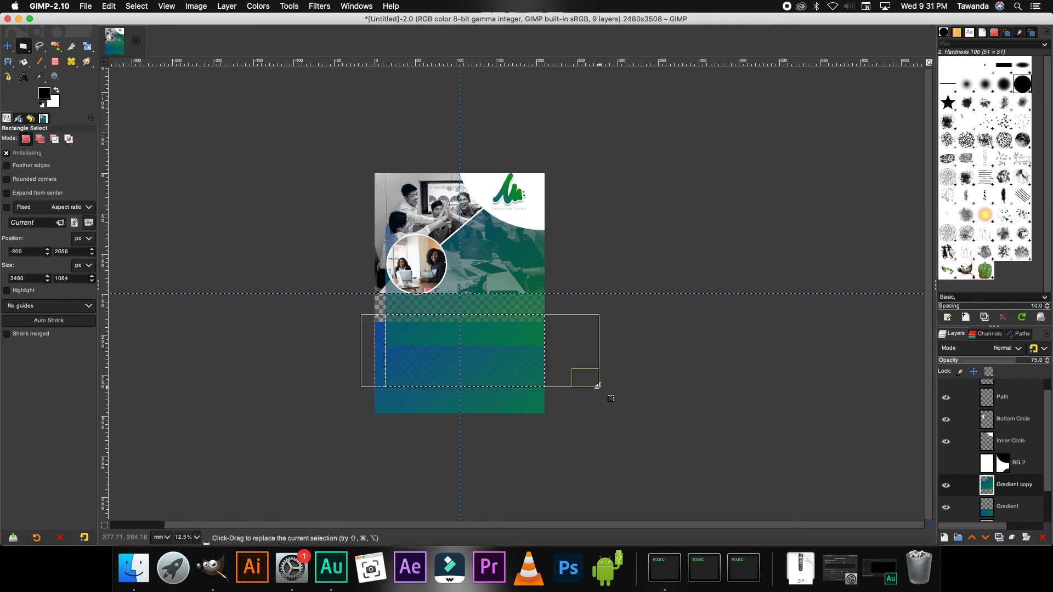
mouse_move(502, 380)
mouse_down()
mouse_move(510, 361)
mouse_move(511, 375)
mouse_move(501, 371)
mouse_up()
key(Escape)
Step: Show the BG 2 layer again and reposition the Gradient layer to adjust the colours inside the lower-right curved shape
key(m)
click(974, 487)
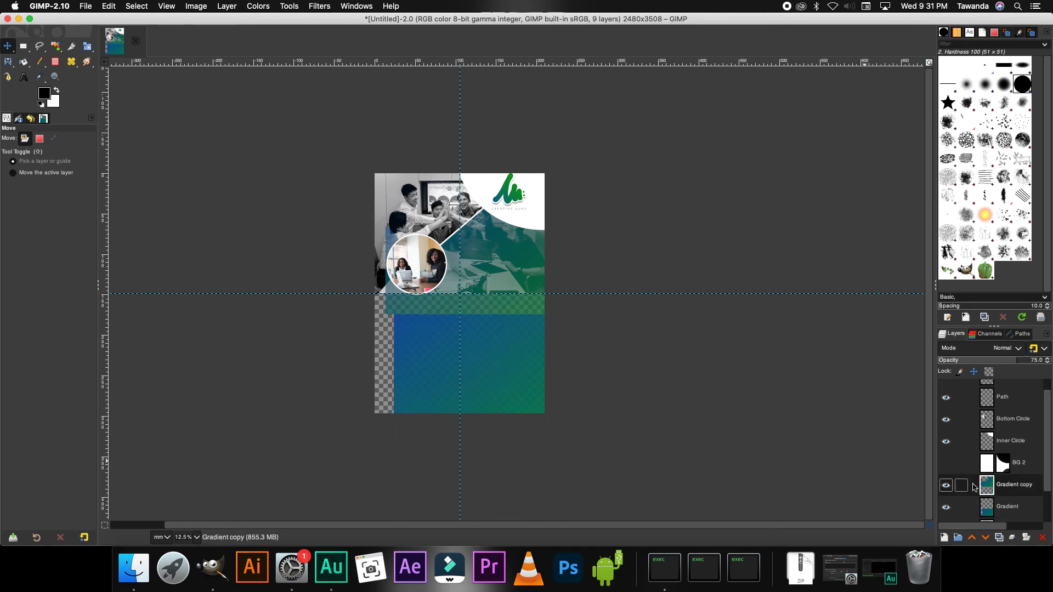
click(948, 466)
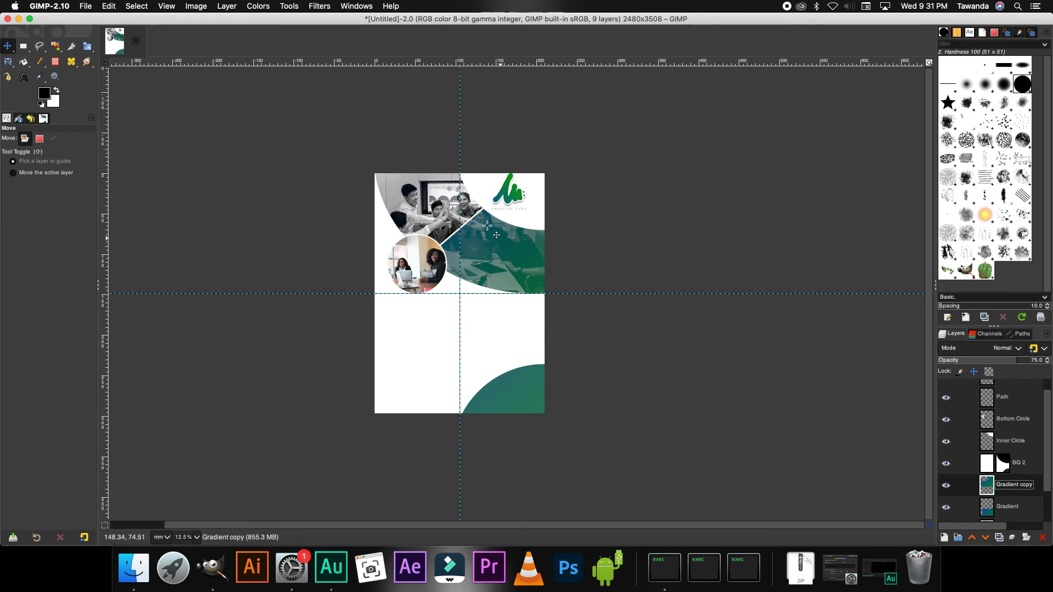
drag(528, 398, 535, 405)
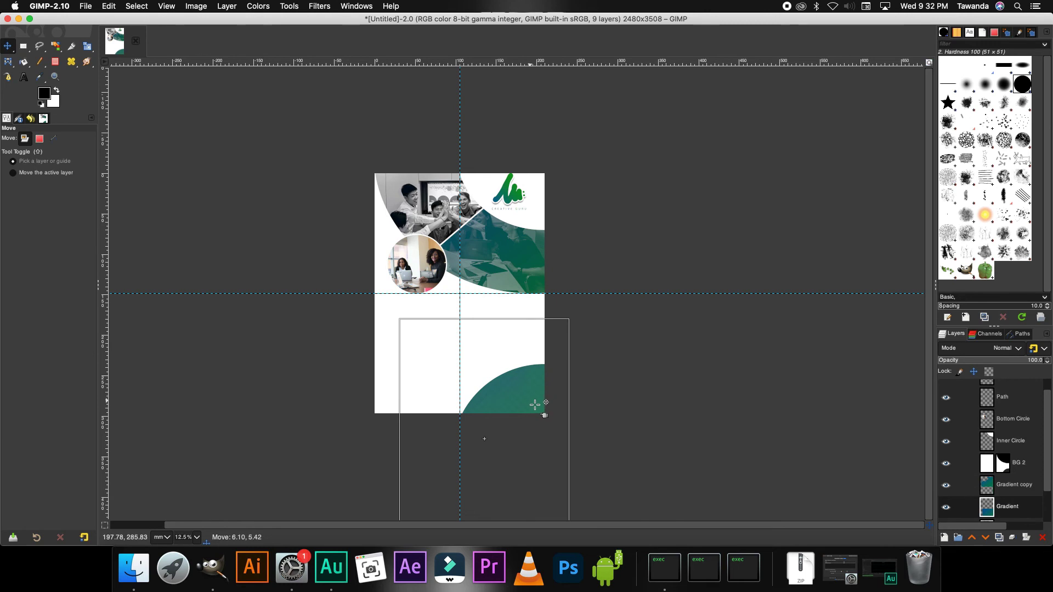
click(536, 405)
click(533, 400)
click(530, 395)
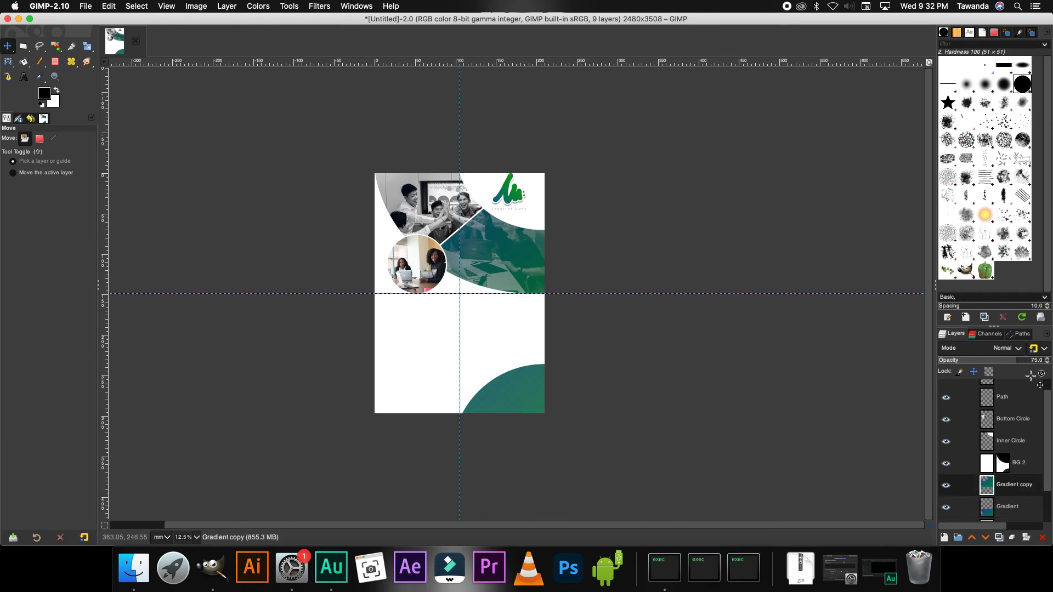
Step: Create a new transparent 2480 × 3508 px layer above the Creative Guru.png layer
scroll(1050, 413, up, 1)
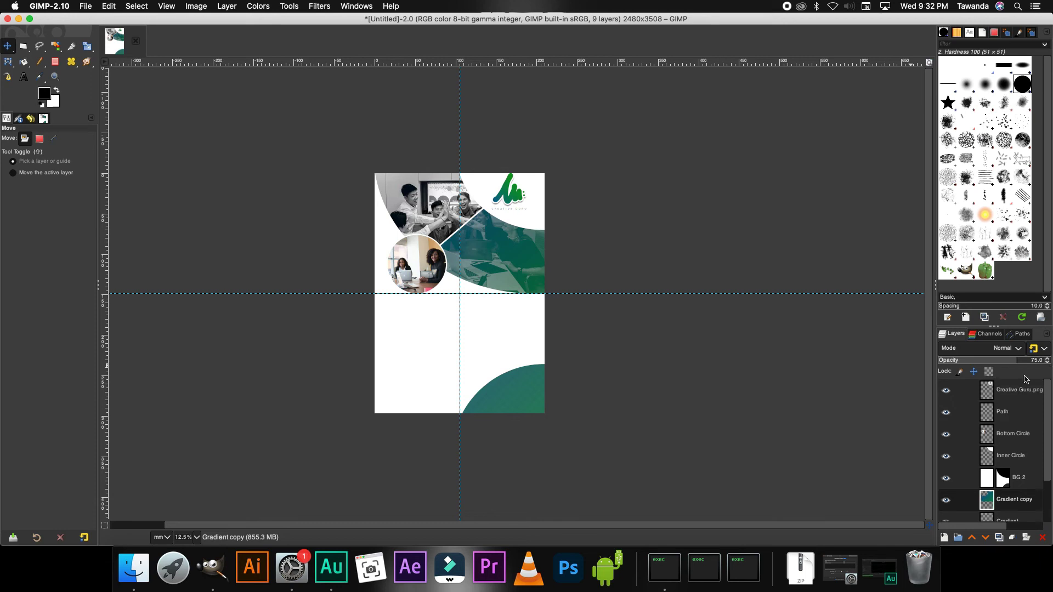
click(987, 390)
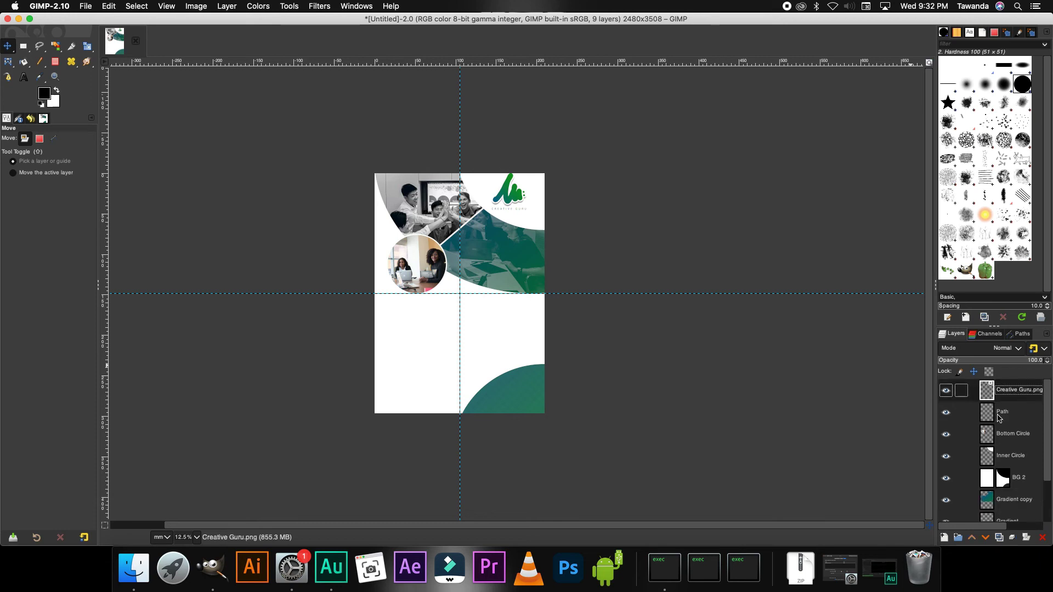
click(944, 538)
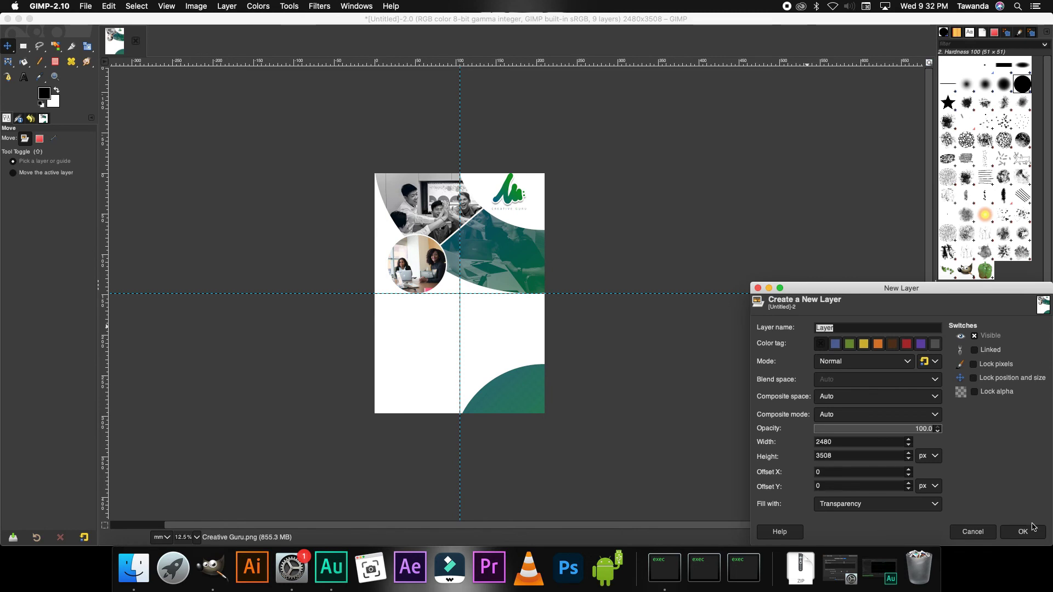
click(1033, 528)
Step: Select a 3024 × 440 px strip along the page's bottom edge and fill it with the grey foreground colour 5d5d5d
click(23, 48)
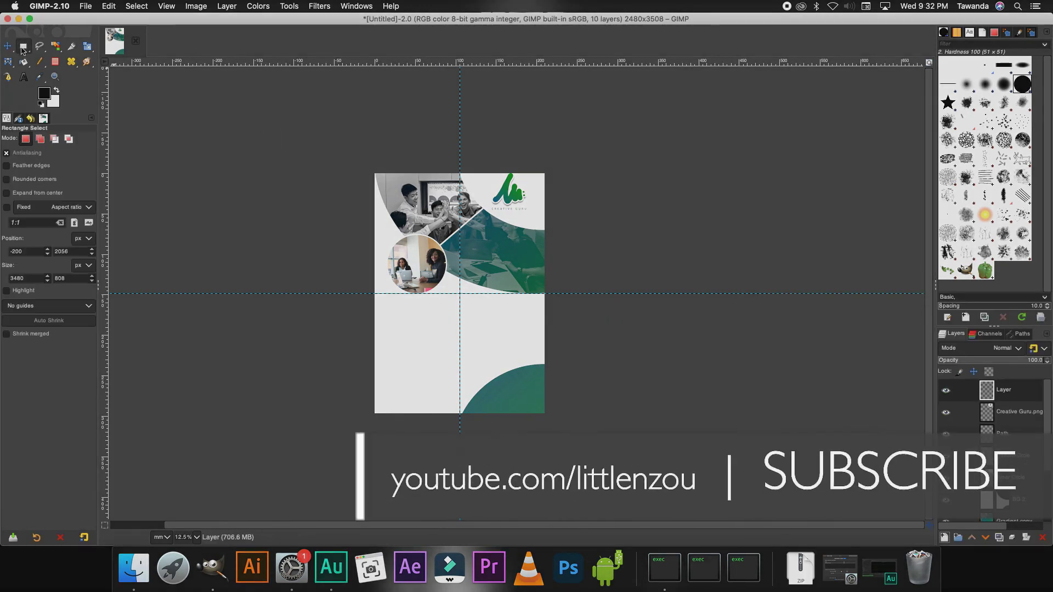
drag(366, 386, 573, 415)
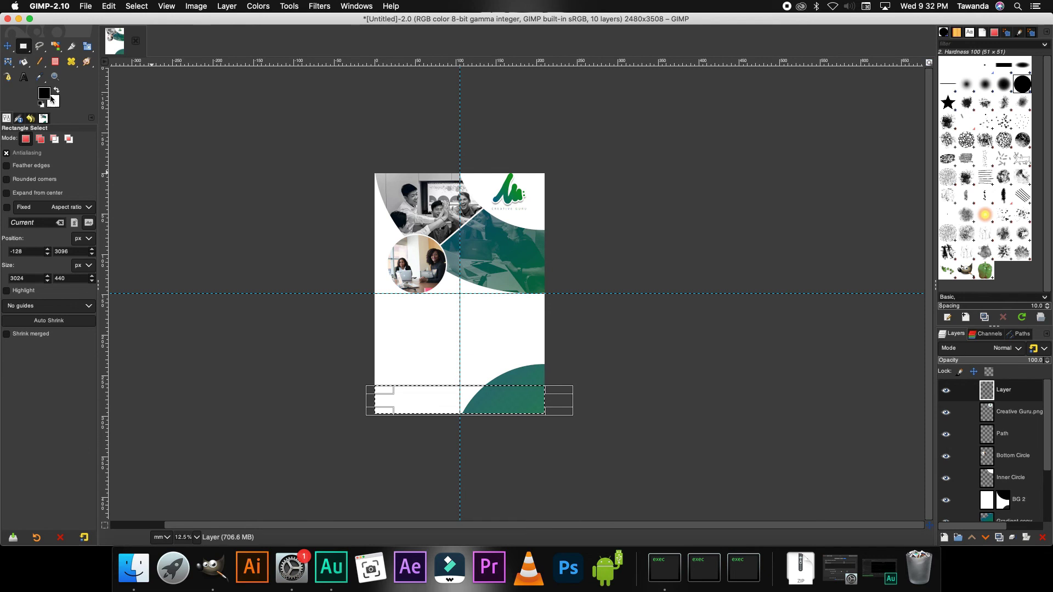
click(44, 94)
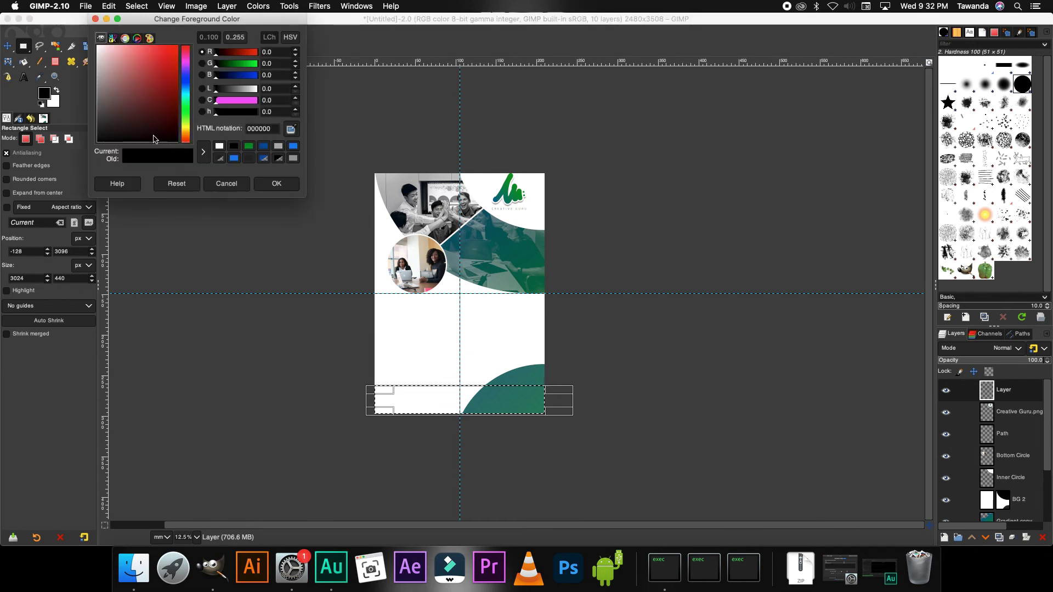
drag(101, 112, 84, 109)
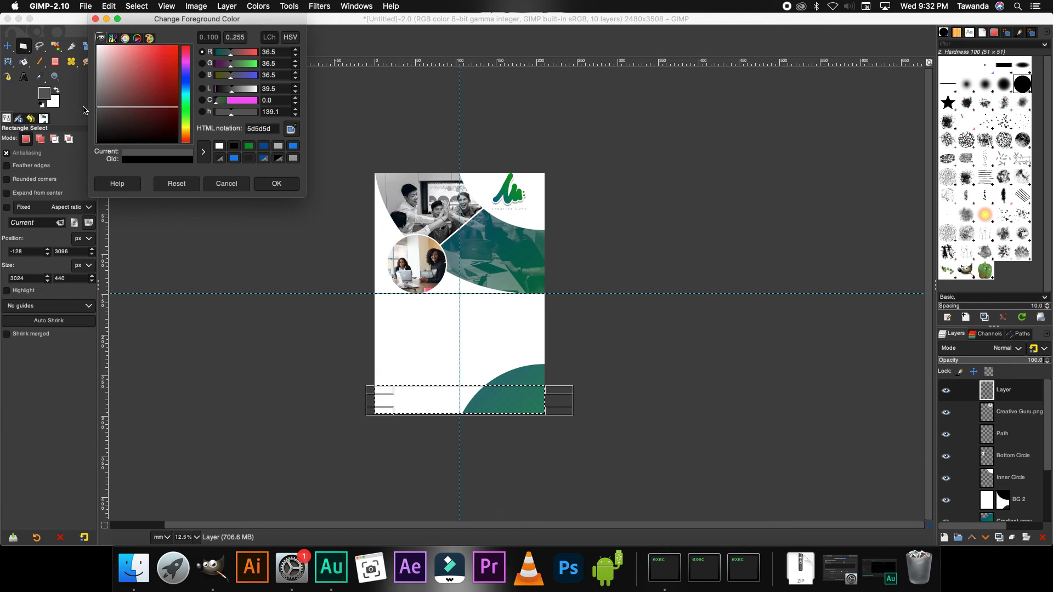
click(290, 184)
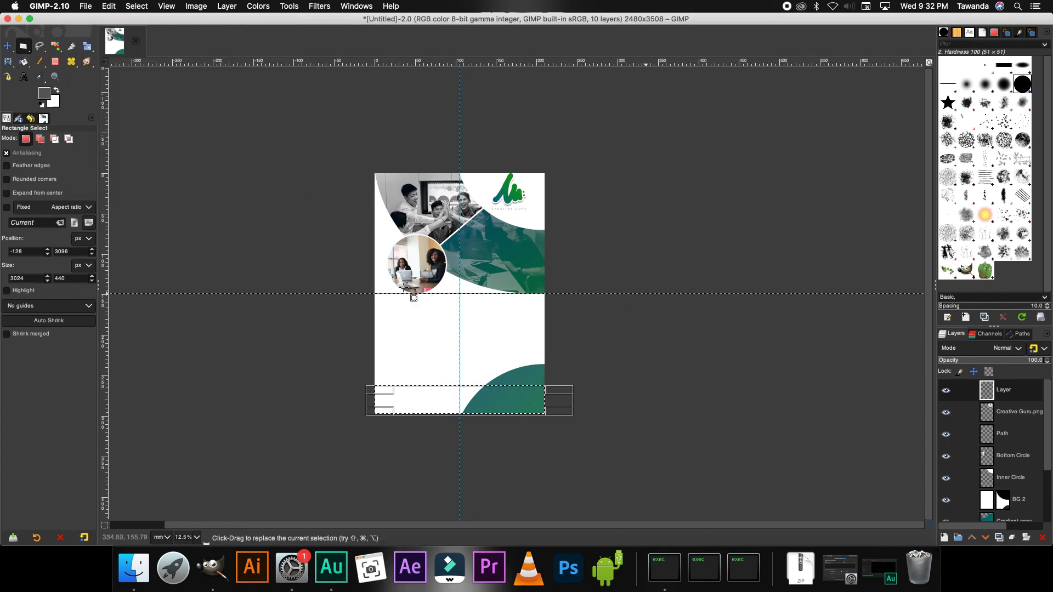
right_click(428, 403)
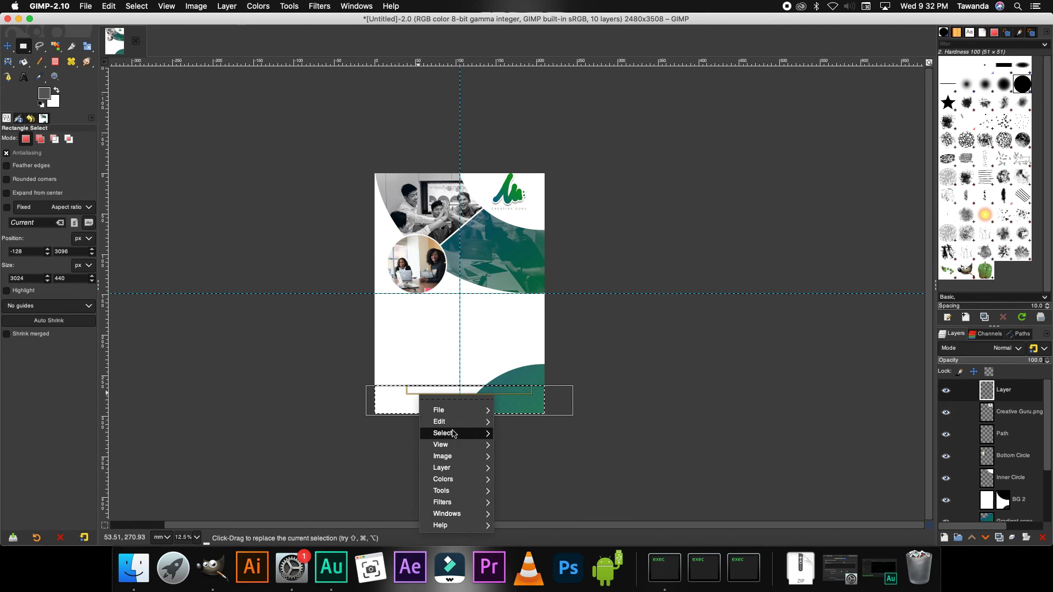
mouse_move(453, 422)
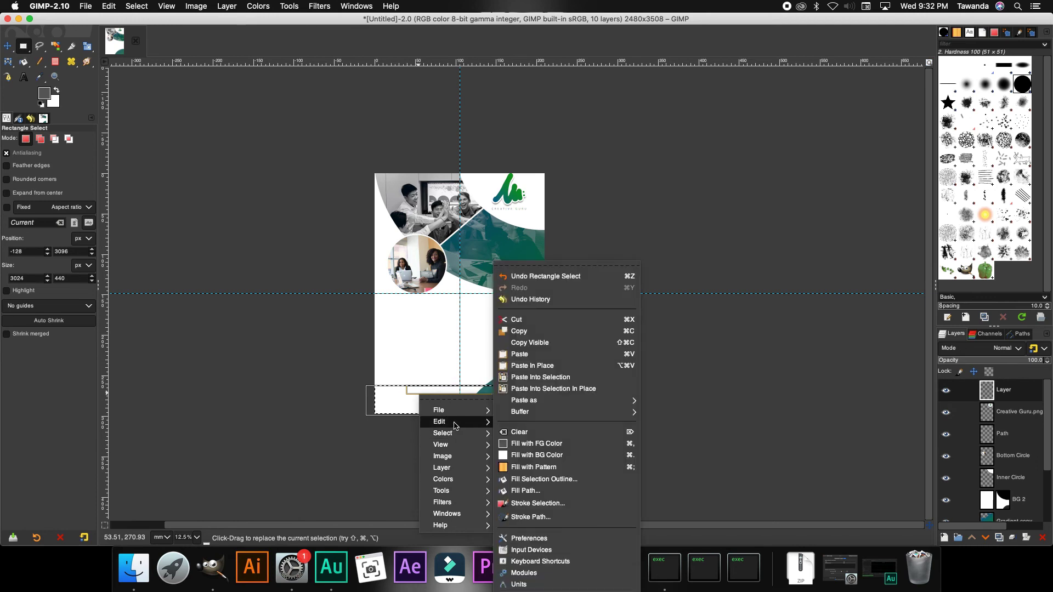
click(547, 449)
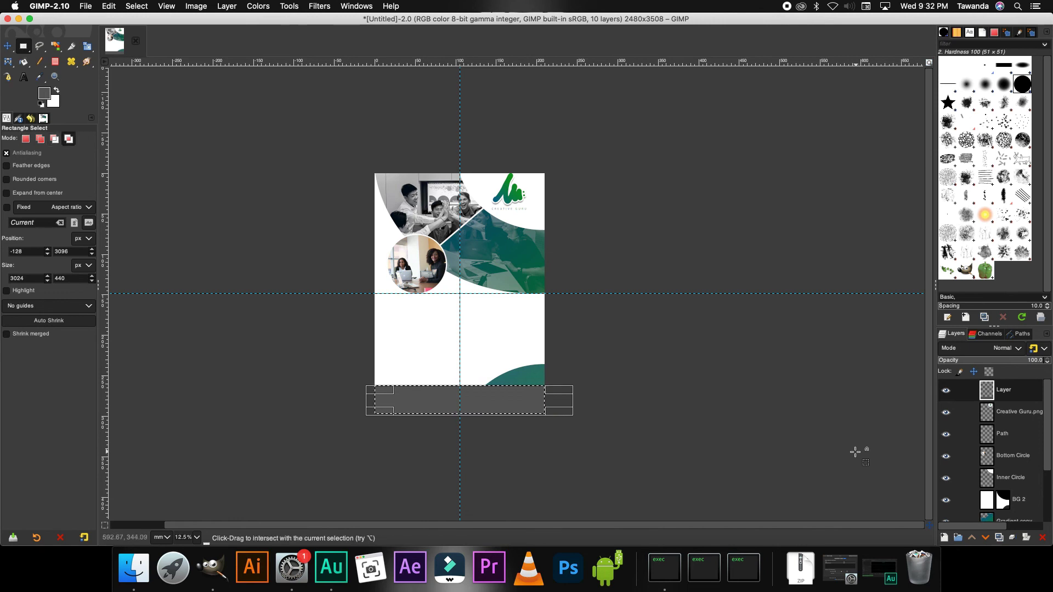
Step: Clear the selection and set the grey footer bar layer's opacity to 40
key(shift+super+a)
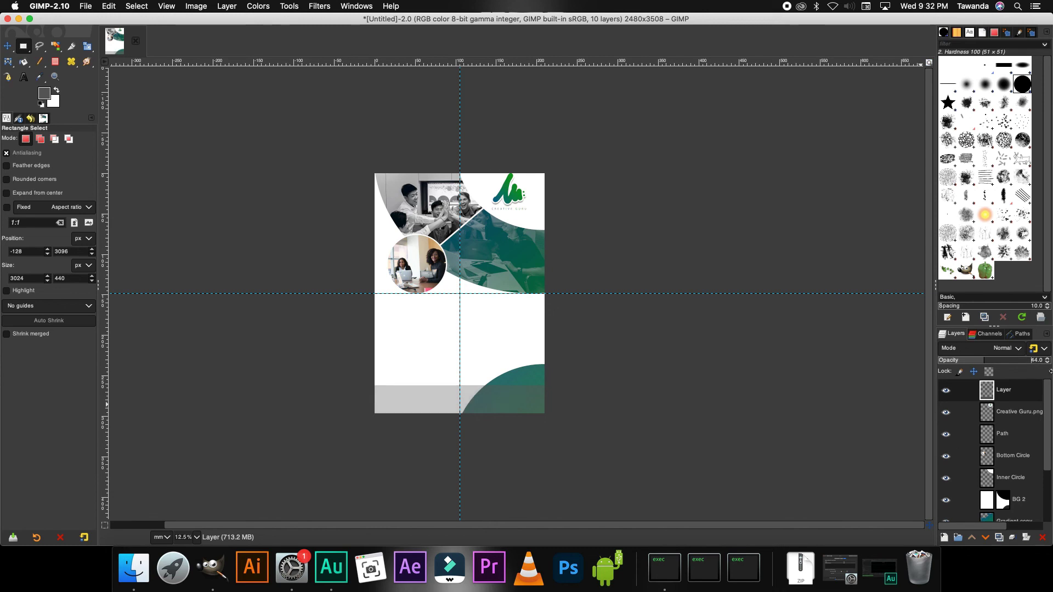
click(1038, 359)
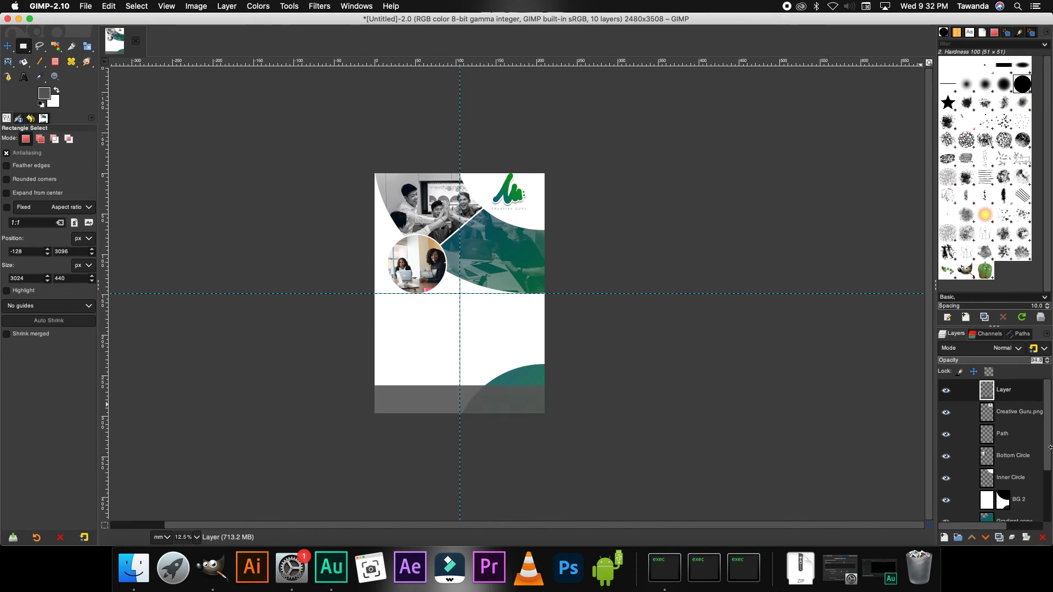
text(40)
key(Return)
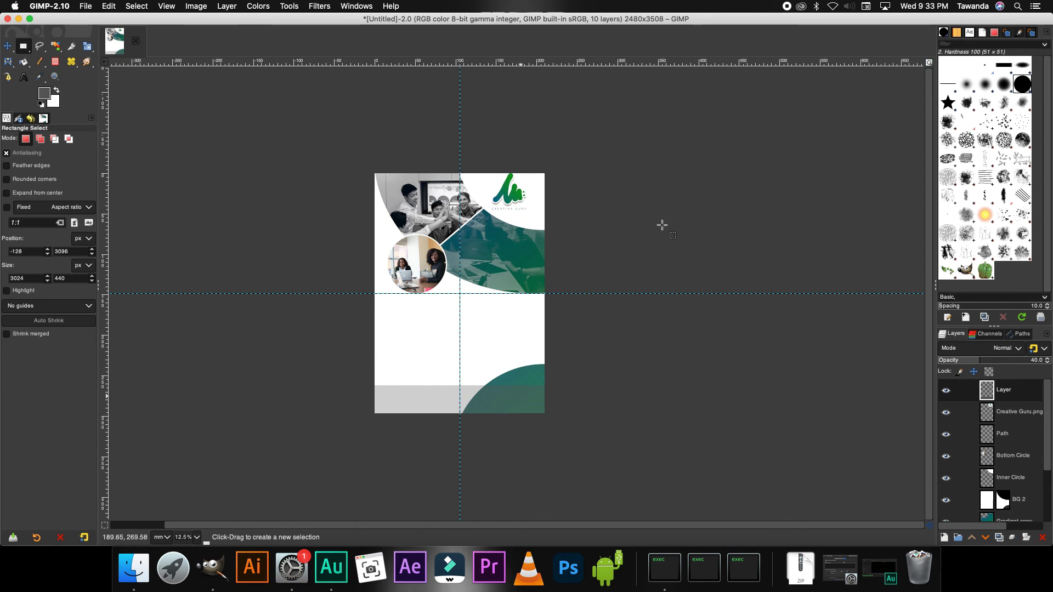
Step: Switch to the Finder's Business Flyer tutorial folder and preview Business Flyer Design.png as a reference
drag(769, 22, 613, 18)
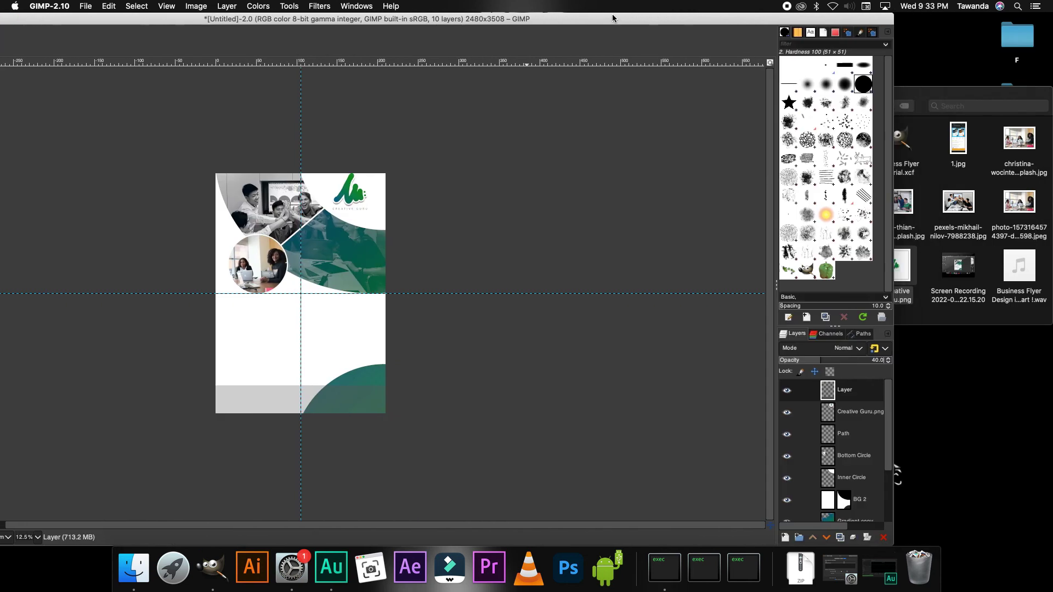
click(953, 93)
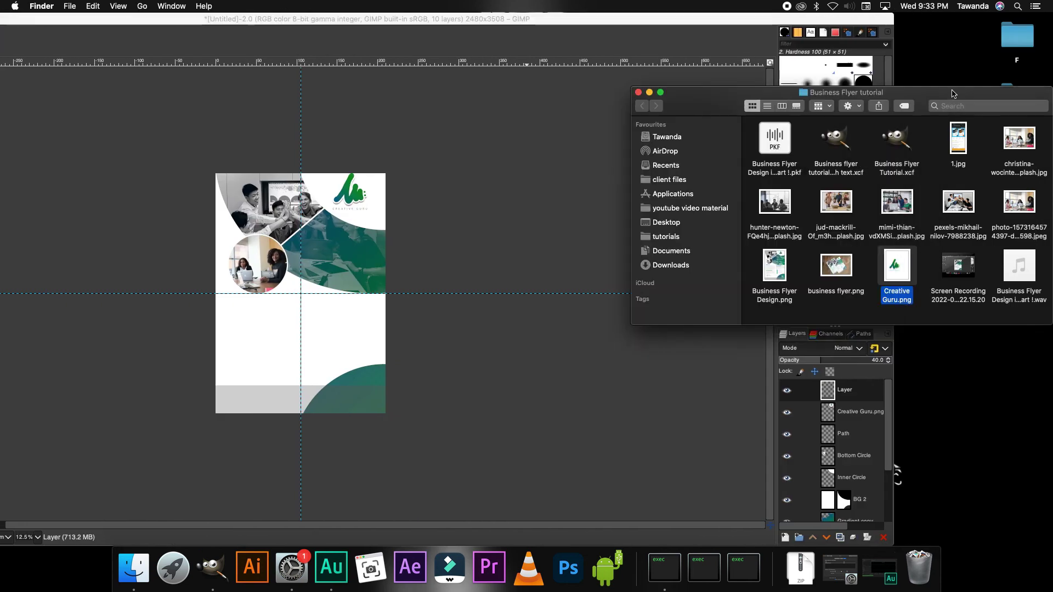
click(784, 270)
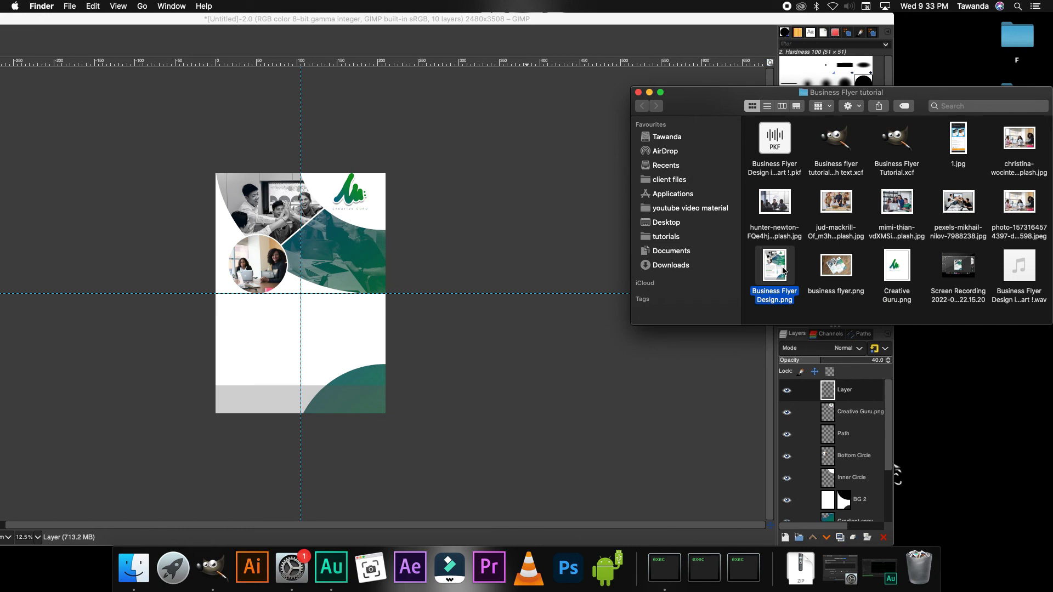
key(space)
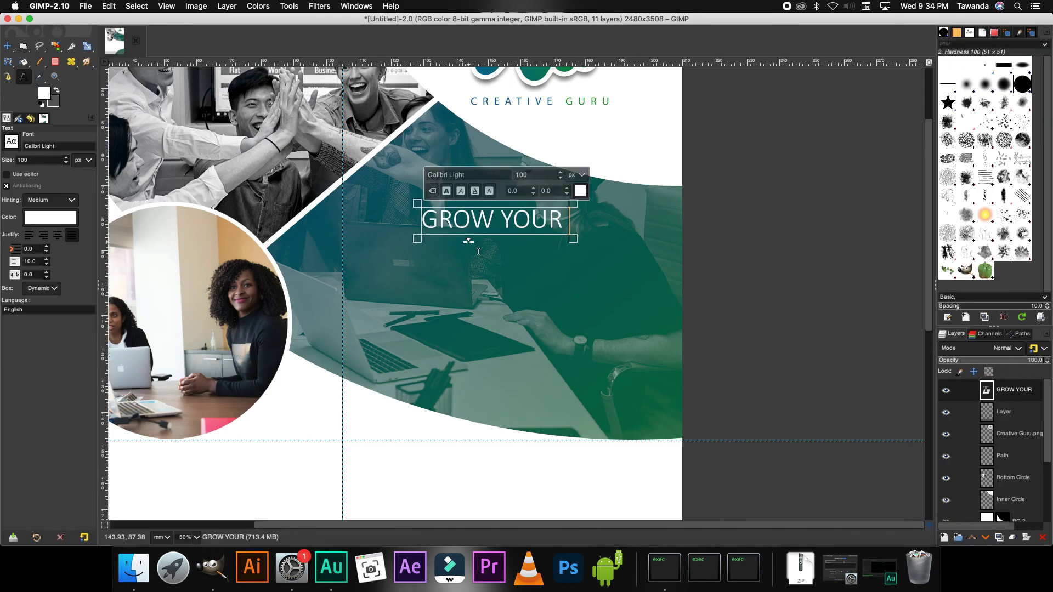
Step: Complete the white heading over the tinted photo as three lines: "GROW YOUR BUSINESS", "WITH A TRIED & TESTED", "TEAM OF EXPERTS"
text(BUSINESS)
key(Return)
text(WITH A TRIED)
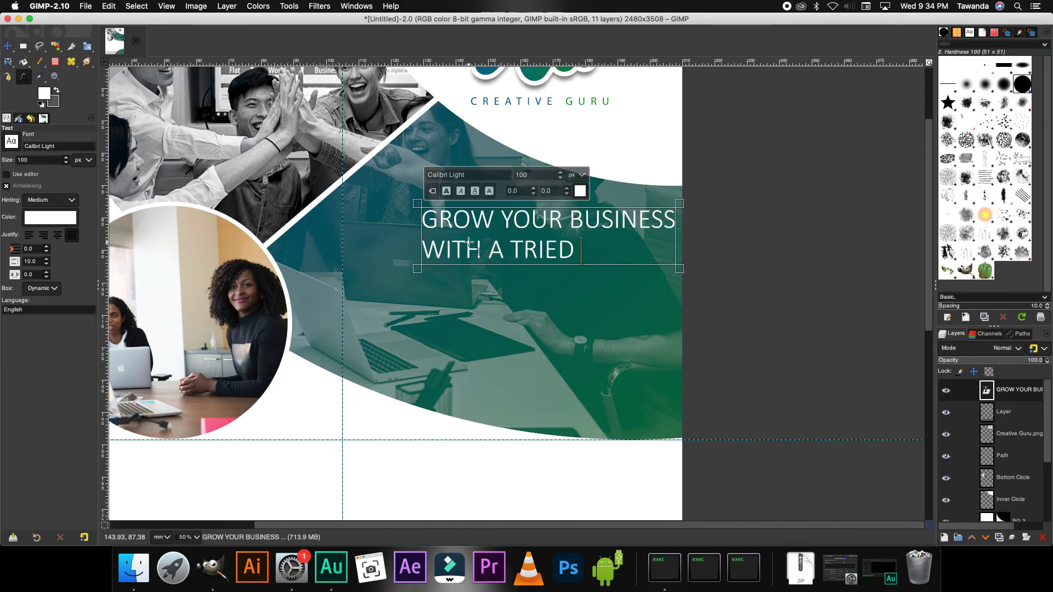
text( & TESTED)
key(Return)
text(TEAM OF EXPERTS)
key(Escape)
key(m)
Step: Make the words GROW and TESTED bold in the heading text
click(23, 79)
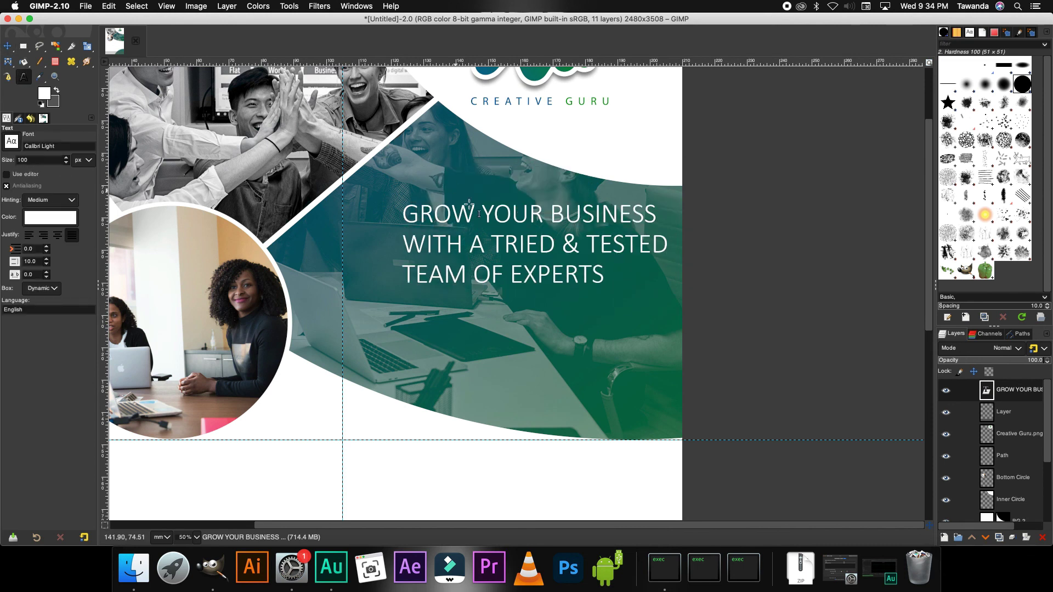
click(502, 222)
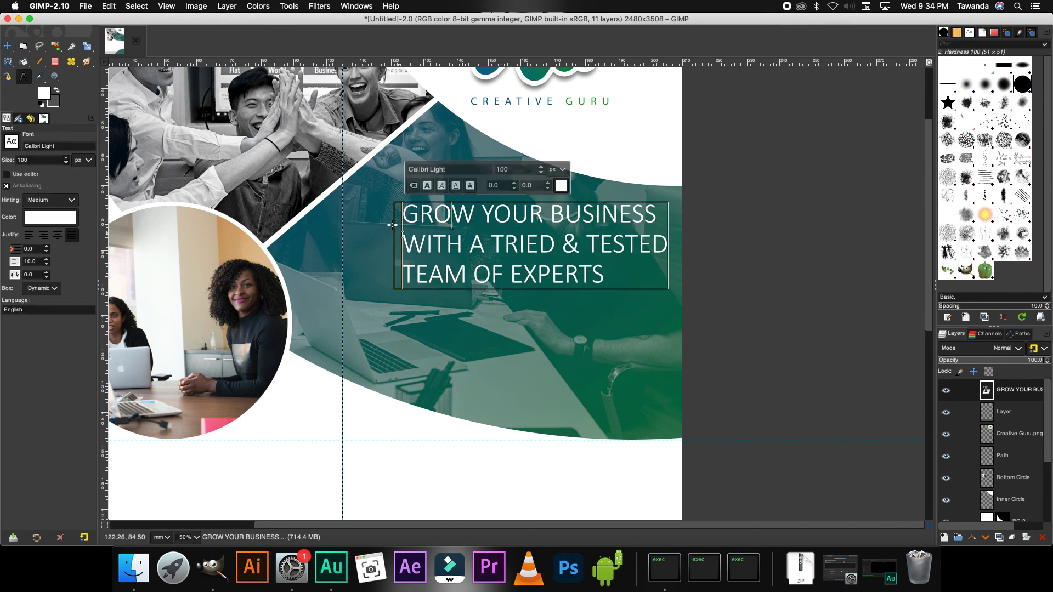
click(475, 213)
double_click(462, 215)
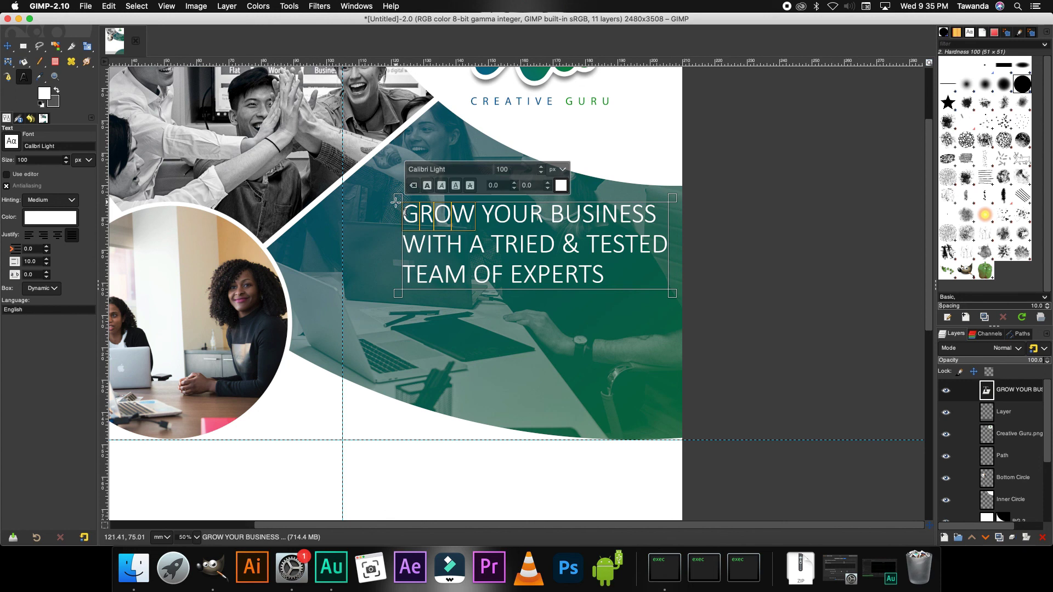
click(427, 186)
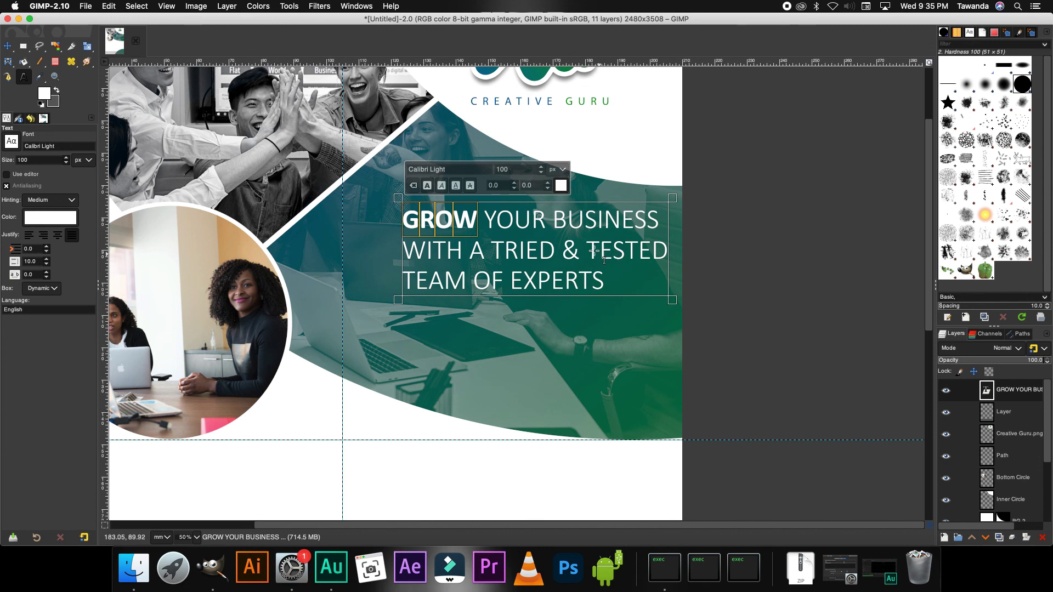
drag(587, 253, 674, 250)
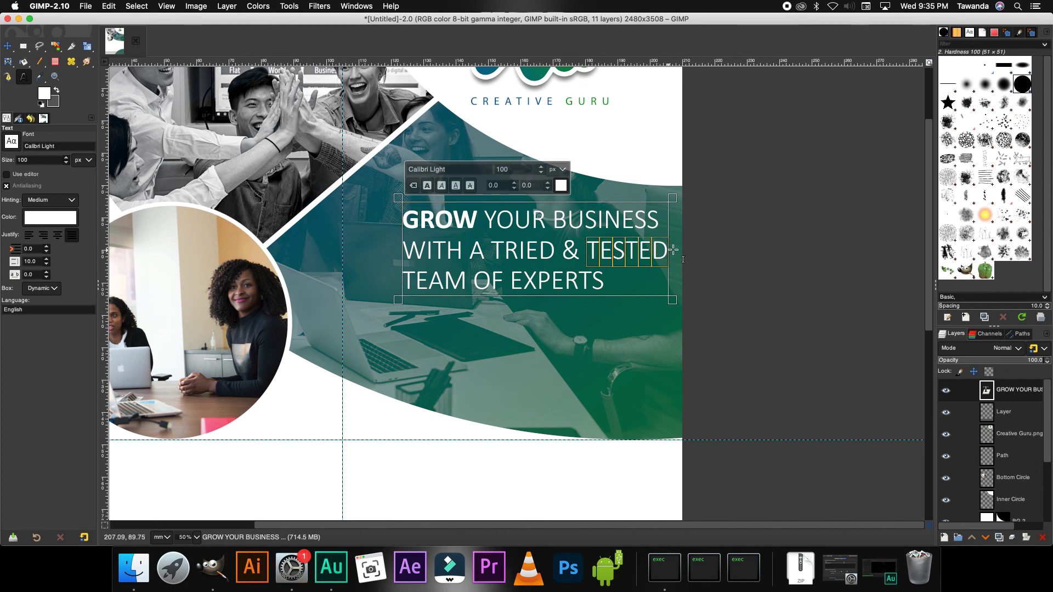
click(427, 186)
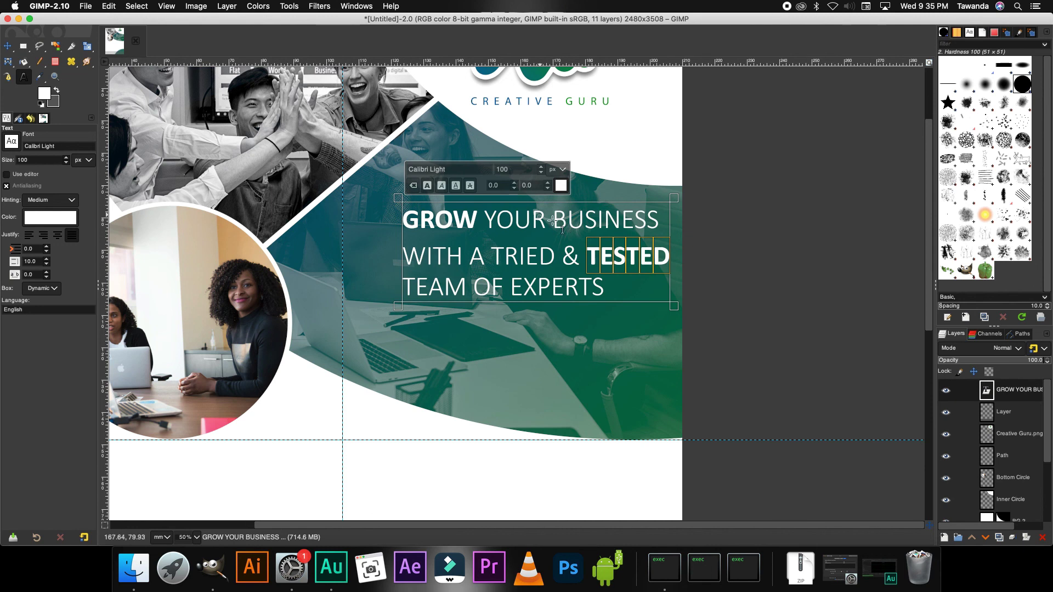
Step: Make the word BUSINESS and the line TEAM OF EXPERTS bold in the heading text
drag(552, 220, 664, 222)
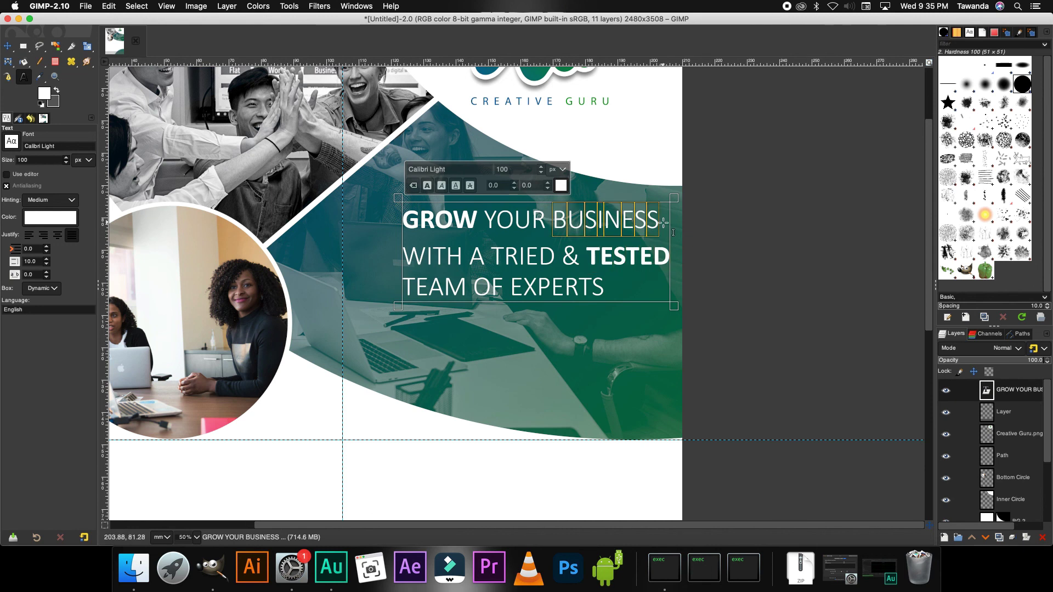
click(428, 186)
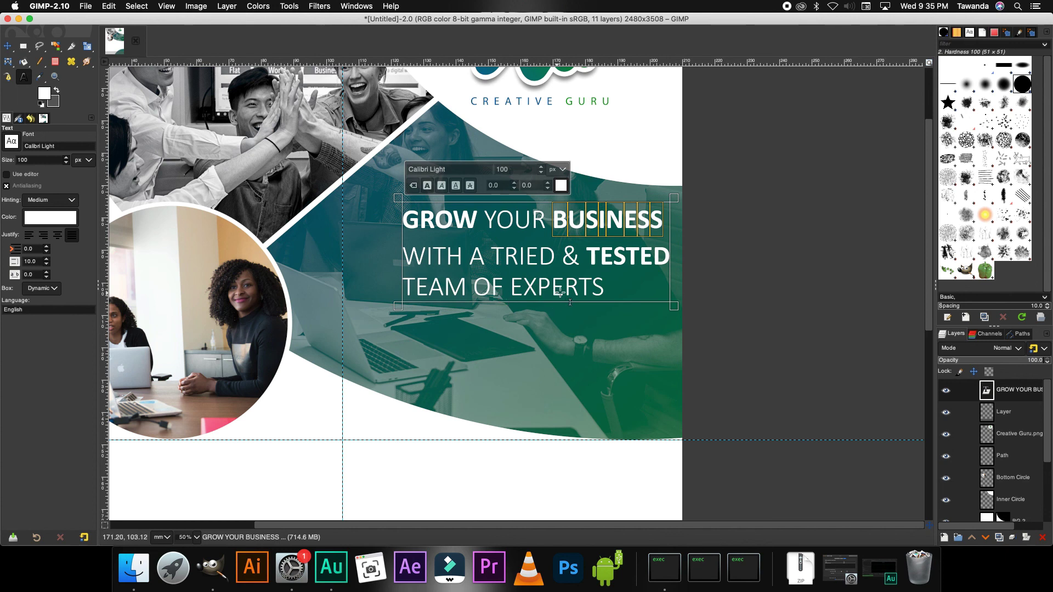
drag(604, 287, 404, 289)
drag(605, 286, 386, 288)
click(427, 186)
key(m)
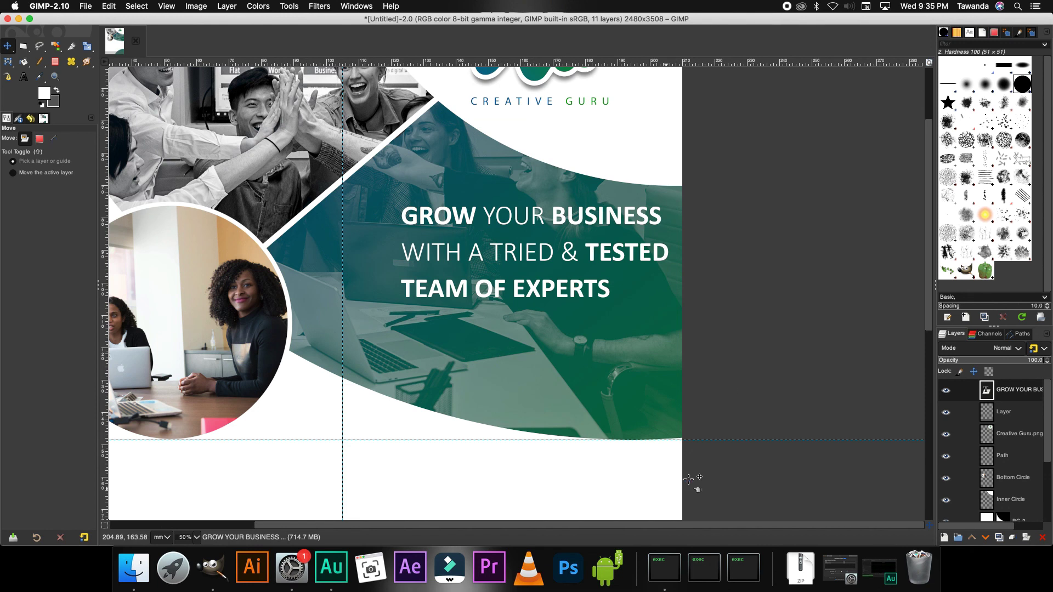
Step: Create a new transparent 2480 × 3508 px layer above the heading and name it Small Bar
click(944, 539)
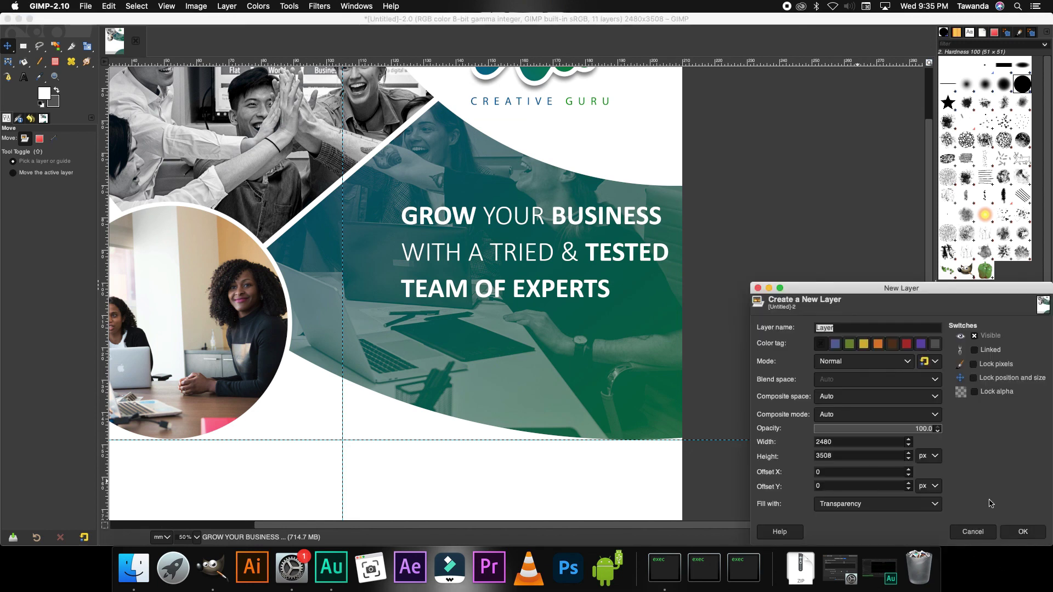
click(1023, 532)
double_click(1007, 392)
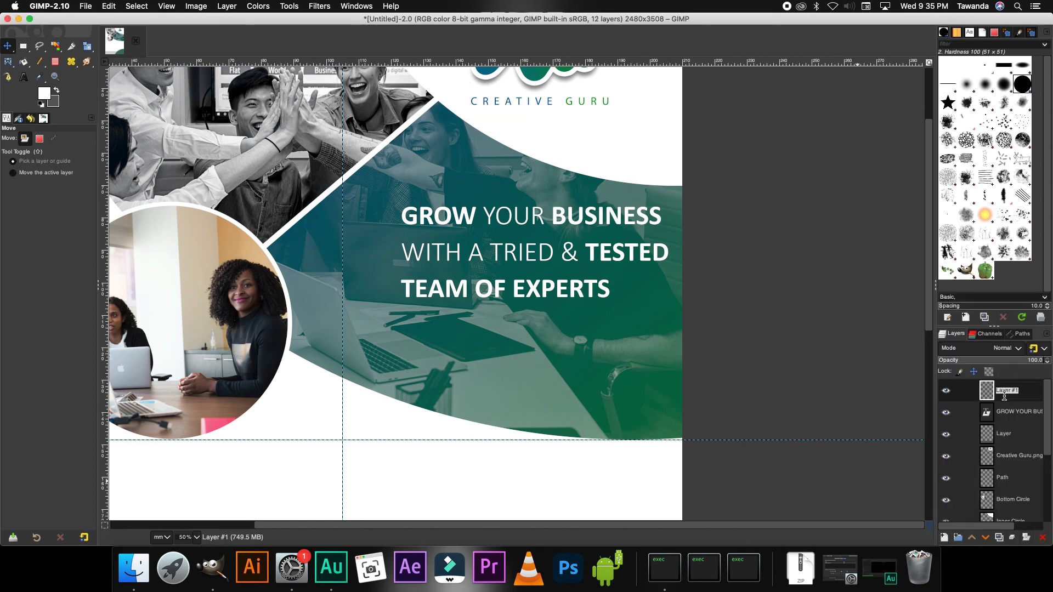
text(Small Bar)
key(Return)
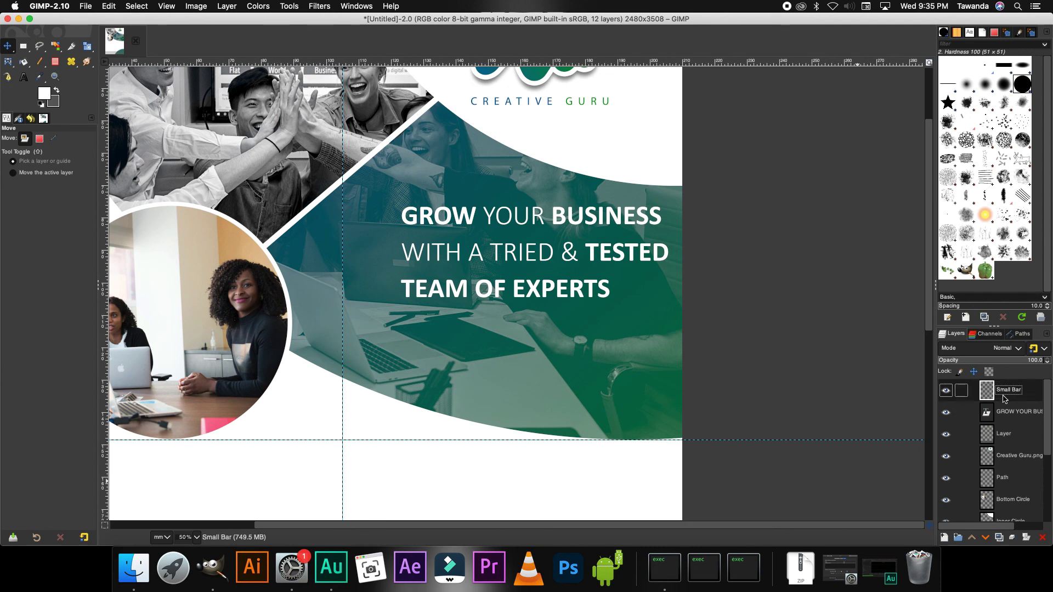
Step: Select a thin vertical rectangle of about 12 × 127 px just below the heading's last line
click(23, 46)
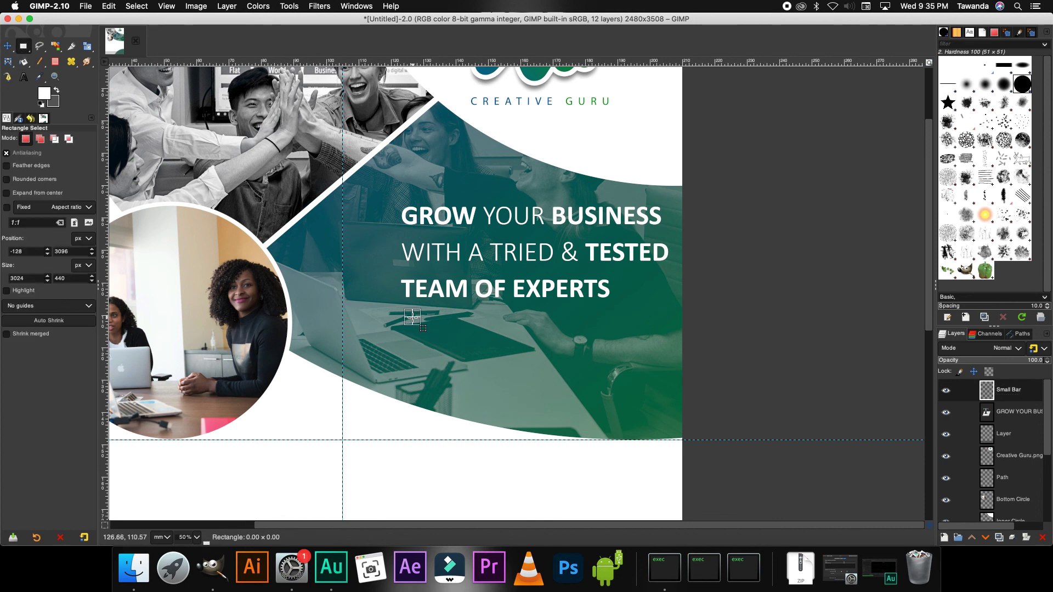
drag(412, 316, 415, 356)
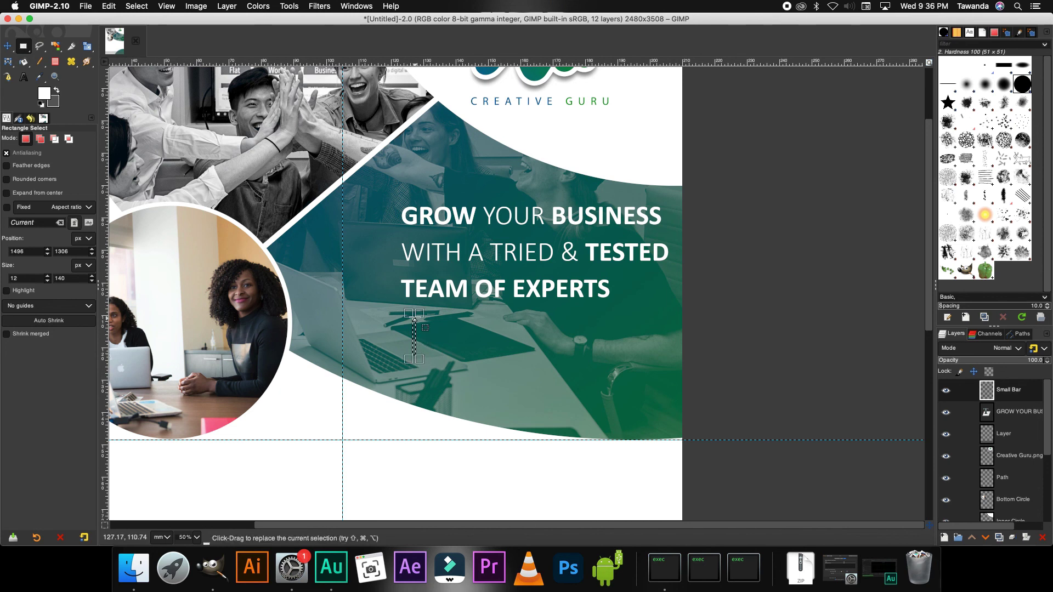
scroll(414, 316, up, 2)
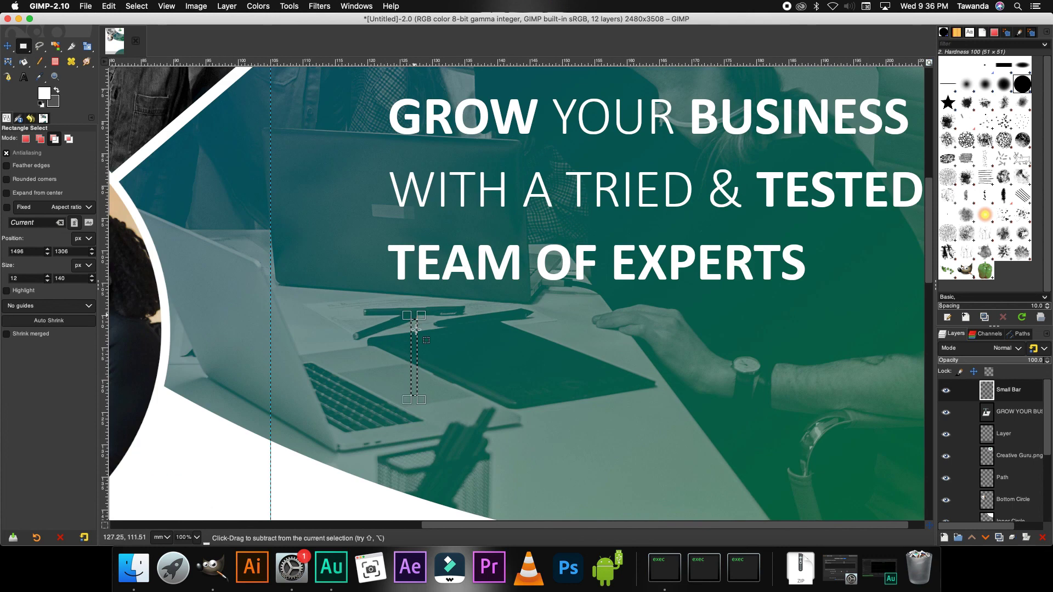
drag(414, 314, 414, 308)
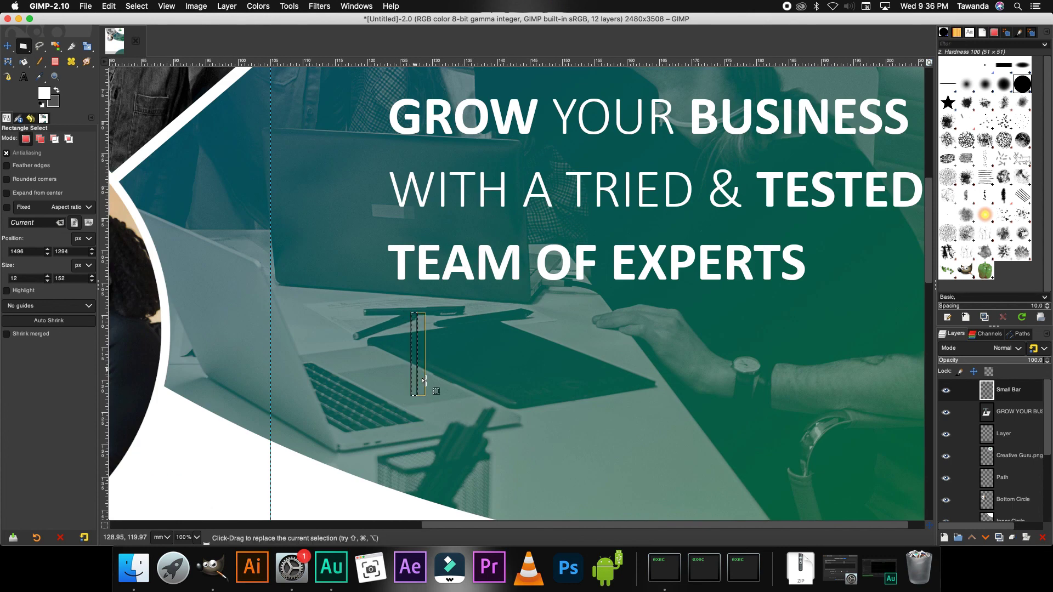
drag(414, 398, 414, 386)
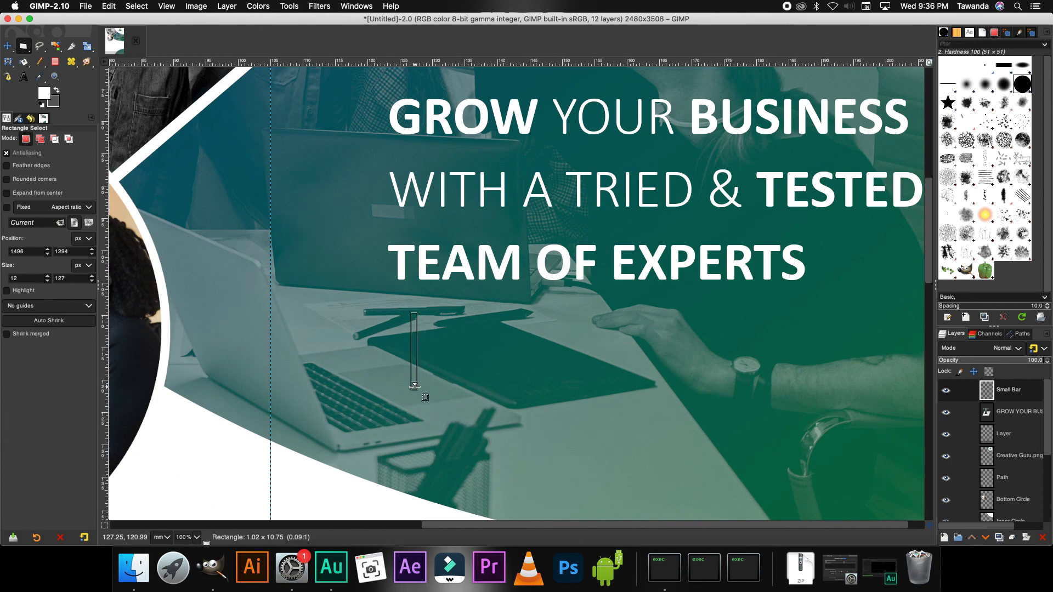
Step: Fill the thin vertical selection with the white foreground colour and clear the selection
right_click(414, 356)
mouse_move(439, 380)
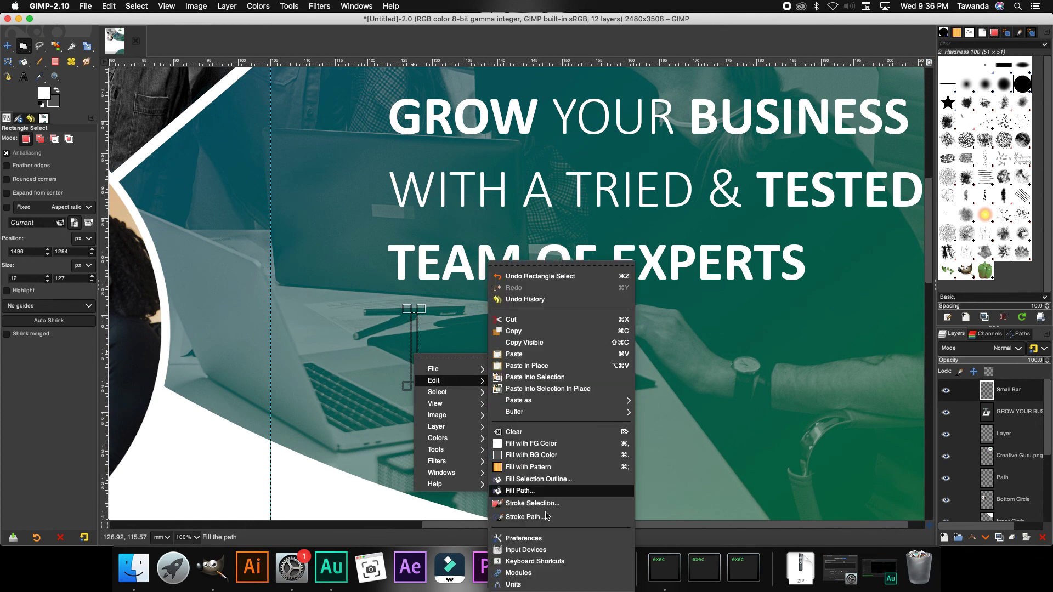
click(527, 446)
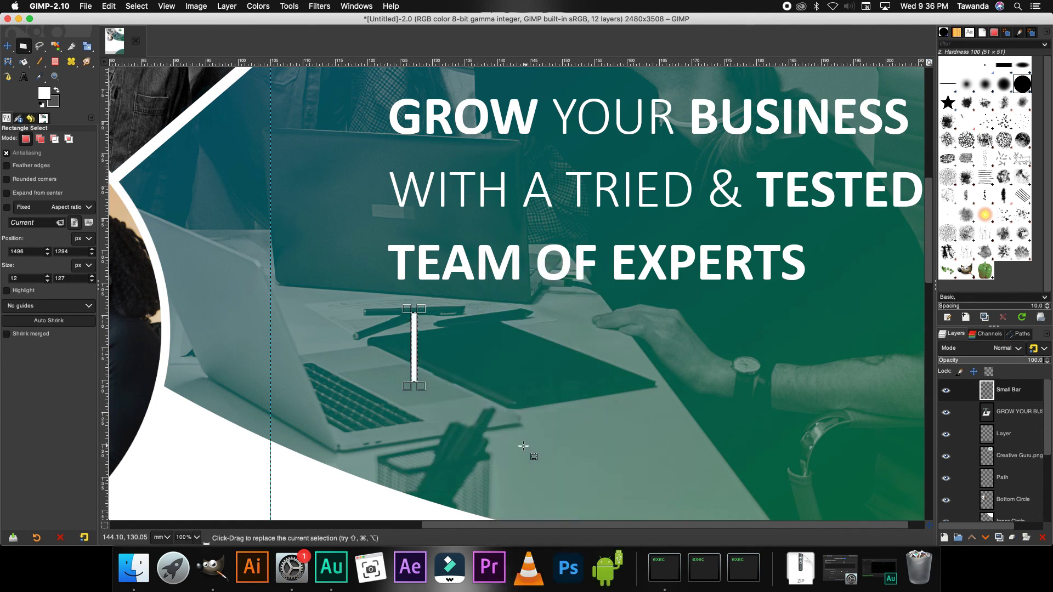
key(super+shift+a)
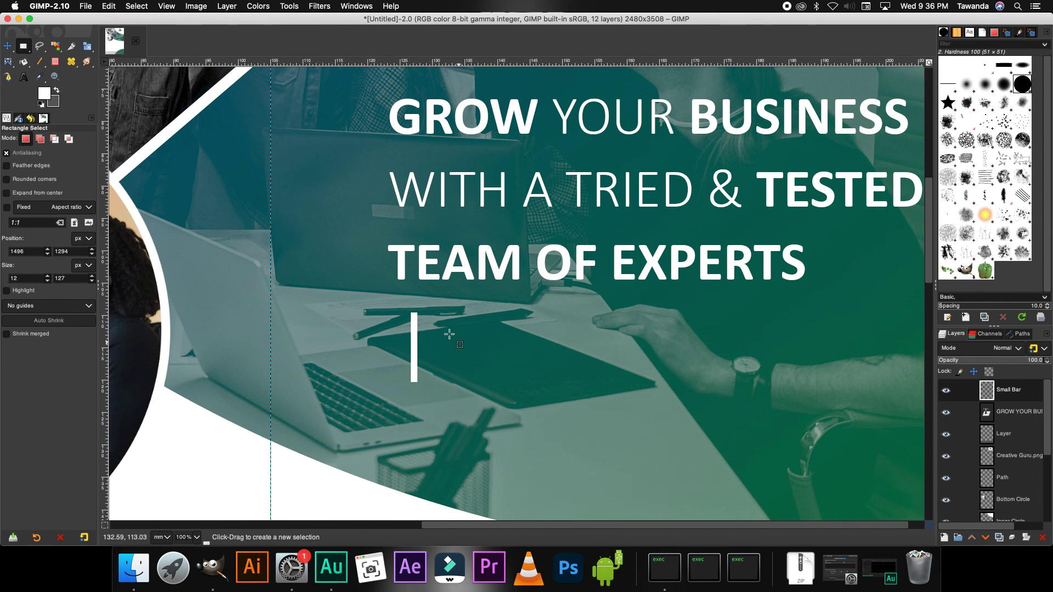
Step: Move the white small bar slightly right and down beneath the heading
scroll(449, 334, down, 2)
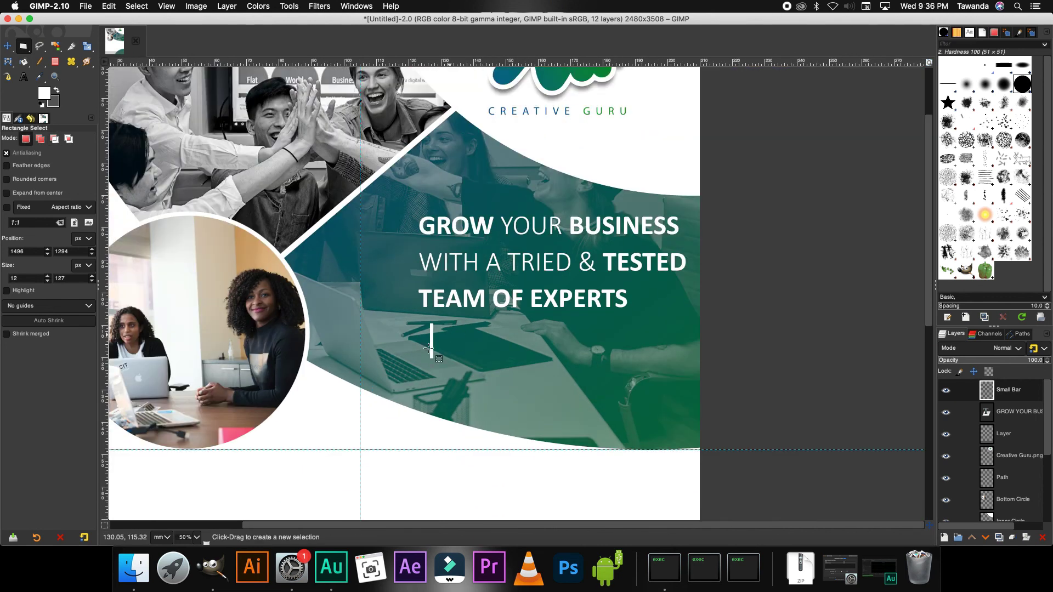
click(7, 46)
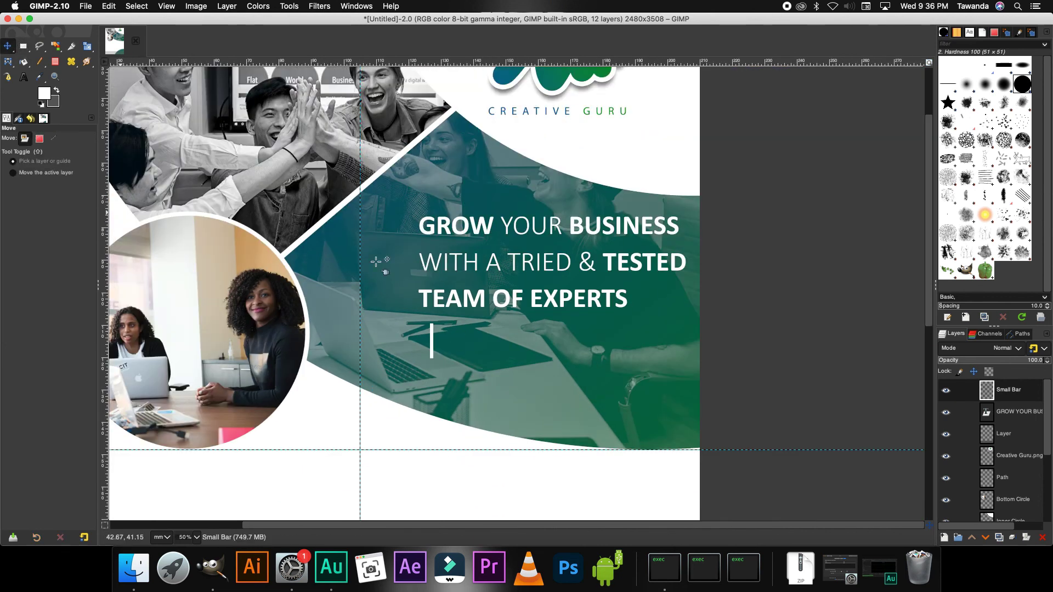
drag(433, 337, 440, 340)
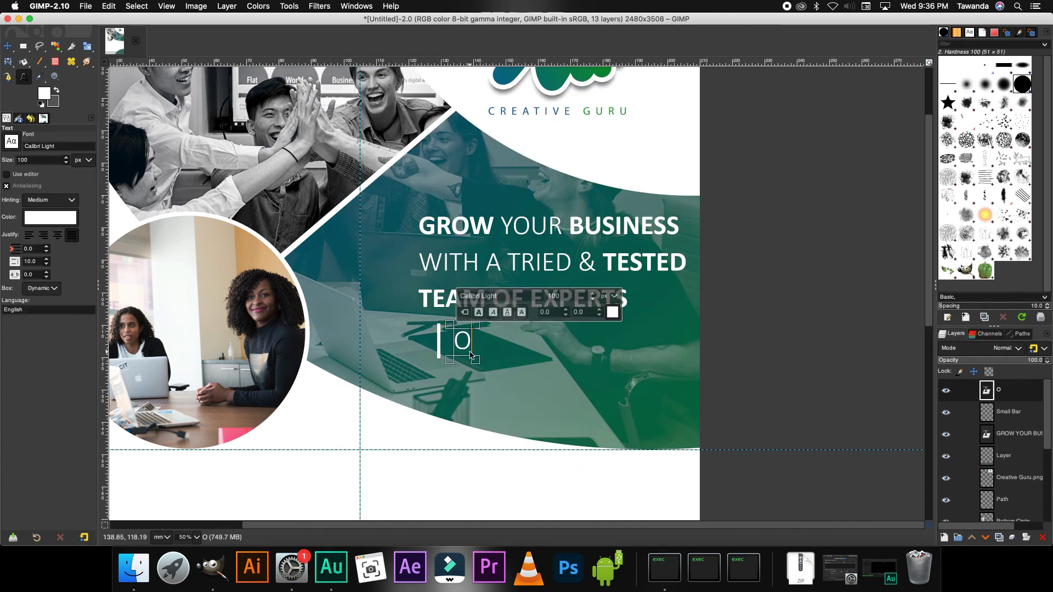
Step: Write beside the small bar: "Over the years we have built brands that withstood the test of time. Let Your business become part of the success story"
text(ver the years we have bui)
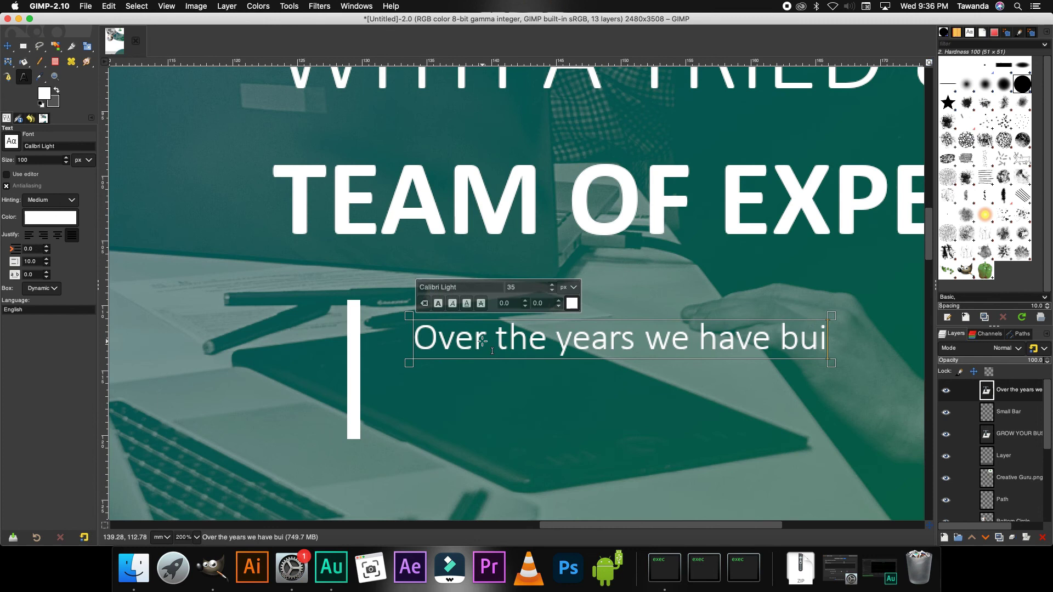
text(lt brands)
key(Return)
text(that withstood the test of time. Let)
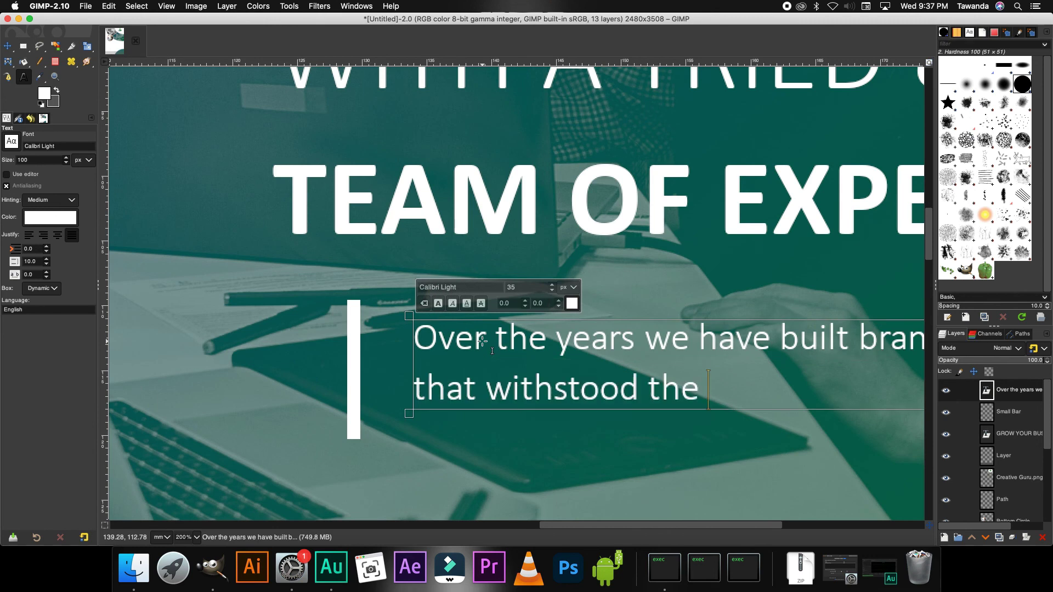
key(Return)
drag(568, 525, 611, 526)
text(Your business become part of the succeess)
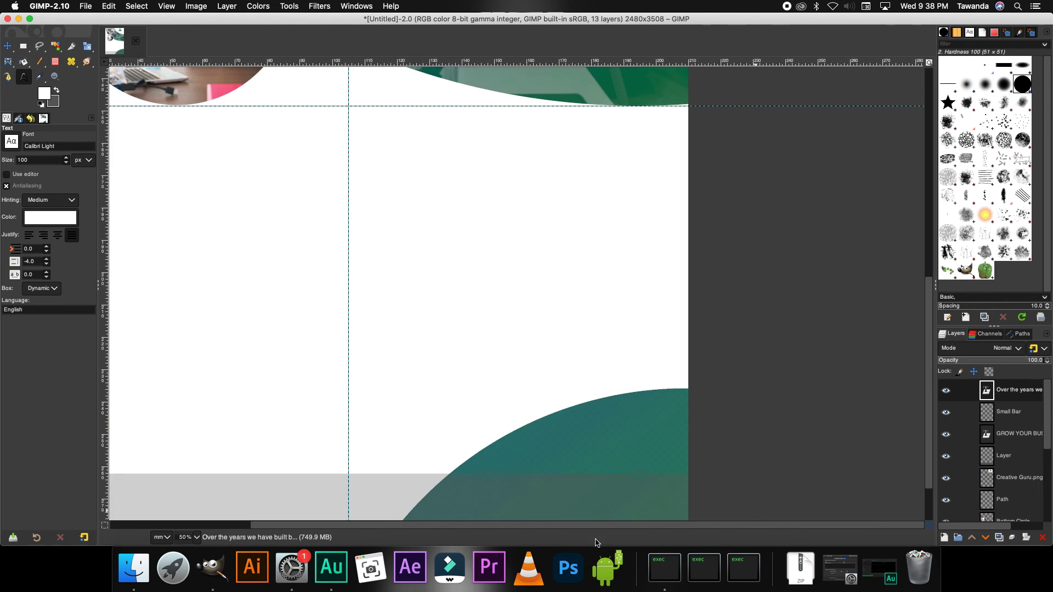
drag(540, 526, 437, 509)
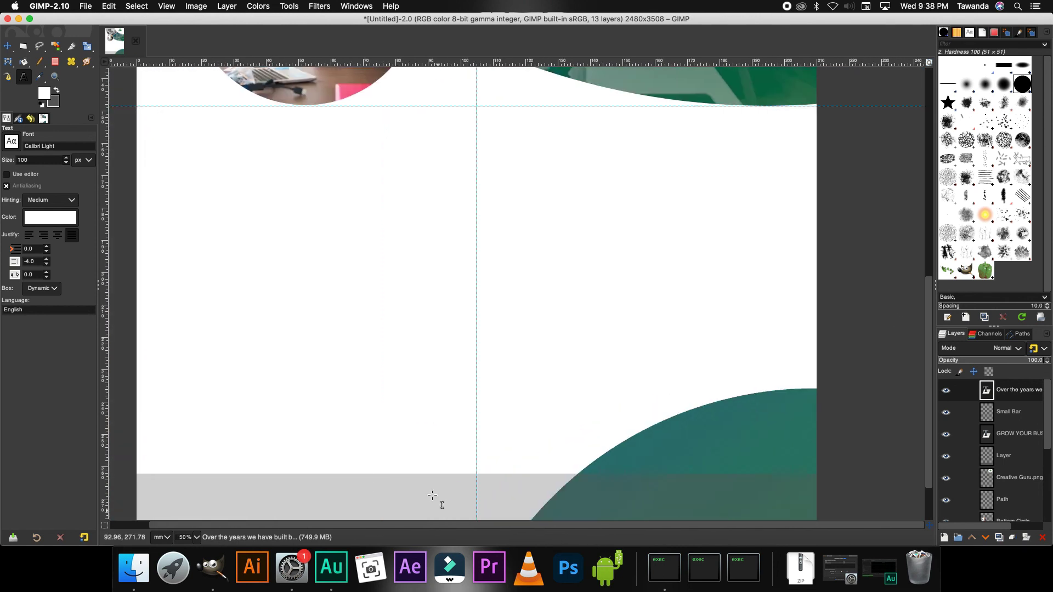
scroll(369, 343, up, 4)
scroll(375, 345, down, 2)
scroll(375, 345, up, 3)
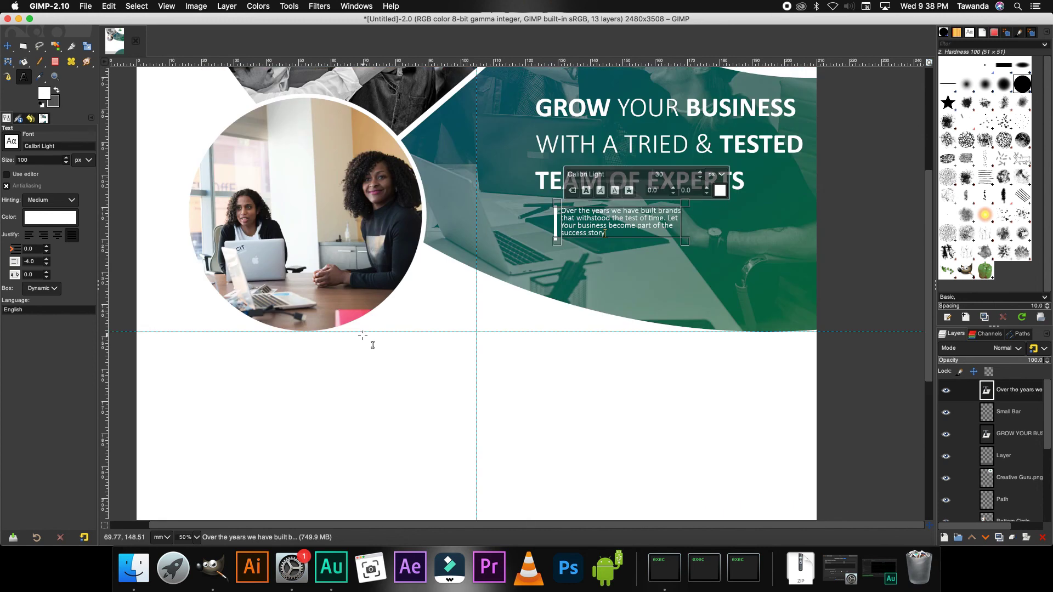